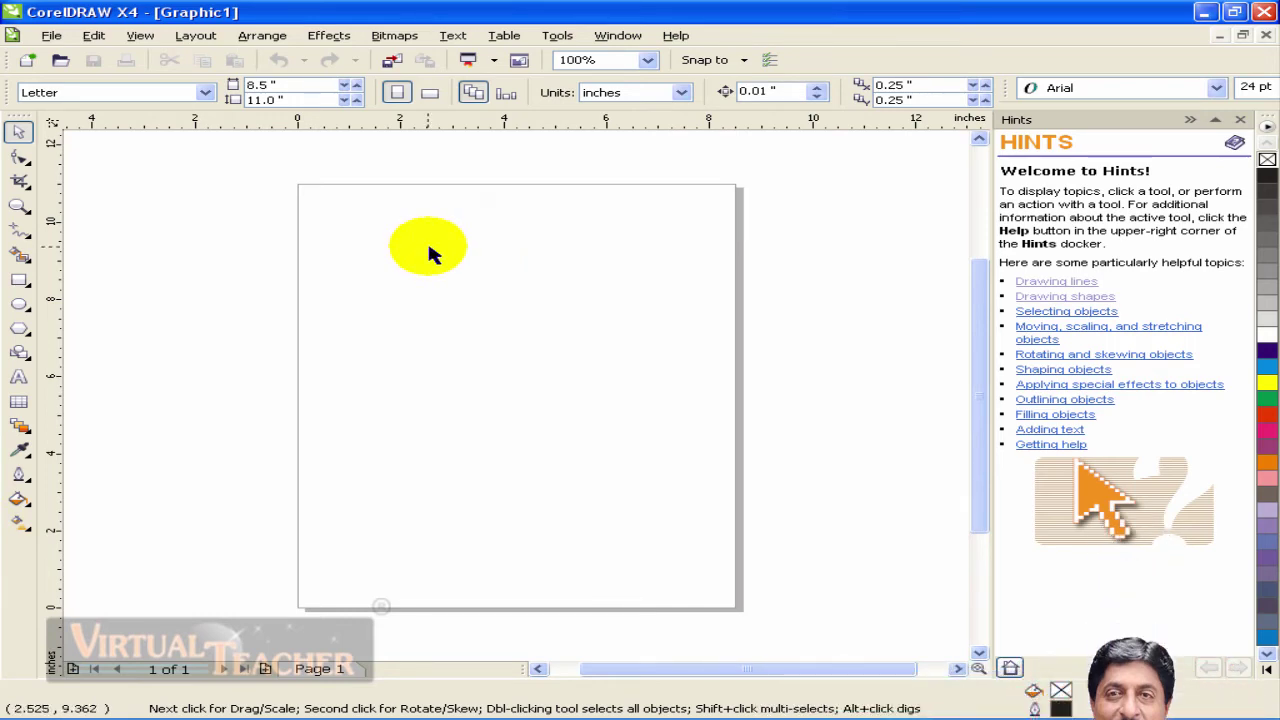
# Open the File menu over the blank 8.5 x 11.0 inch Letter page.
pyautogui.click(50, 35)
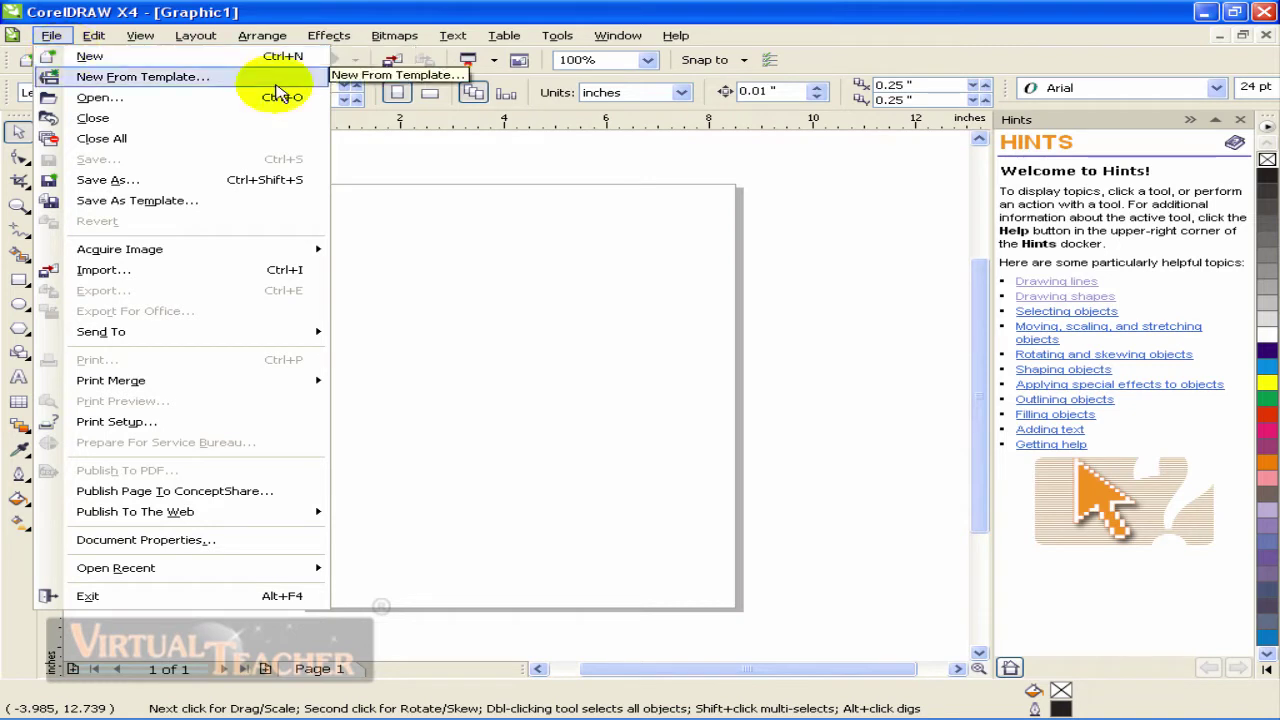
# Dismiss the File menu without running any command.
pyautogui.click(593, 289)
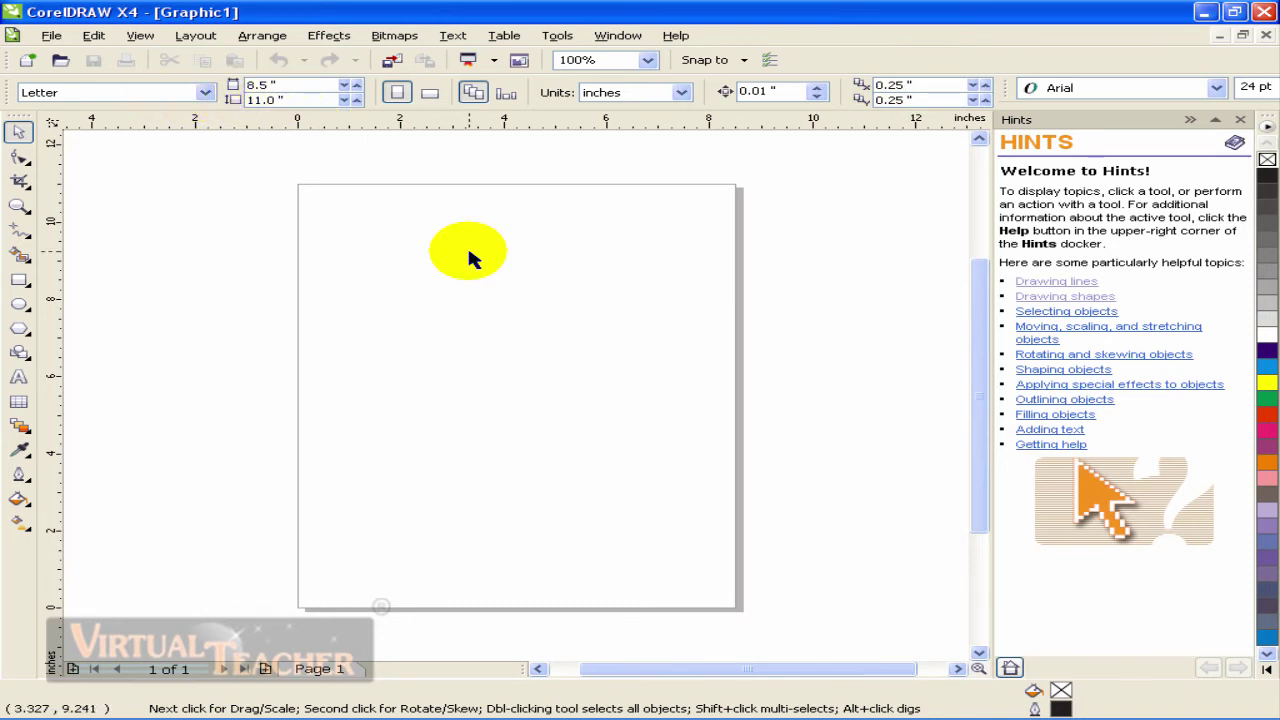
# Change the paper size from Letter to A4 (210.0 x 297.0 mm).
pyautogui.click(205, 93)
pyautogui.scroll(1, 215, 210)
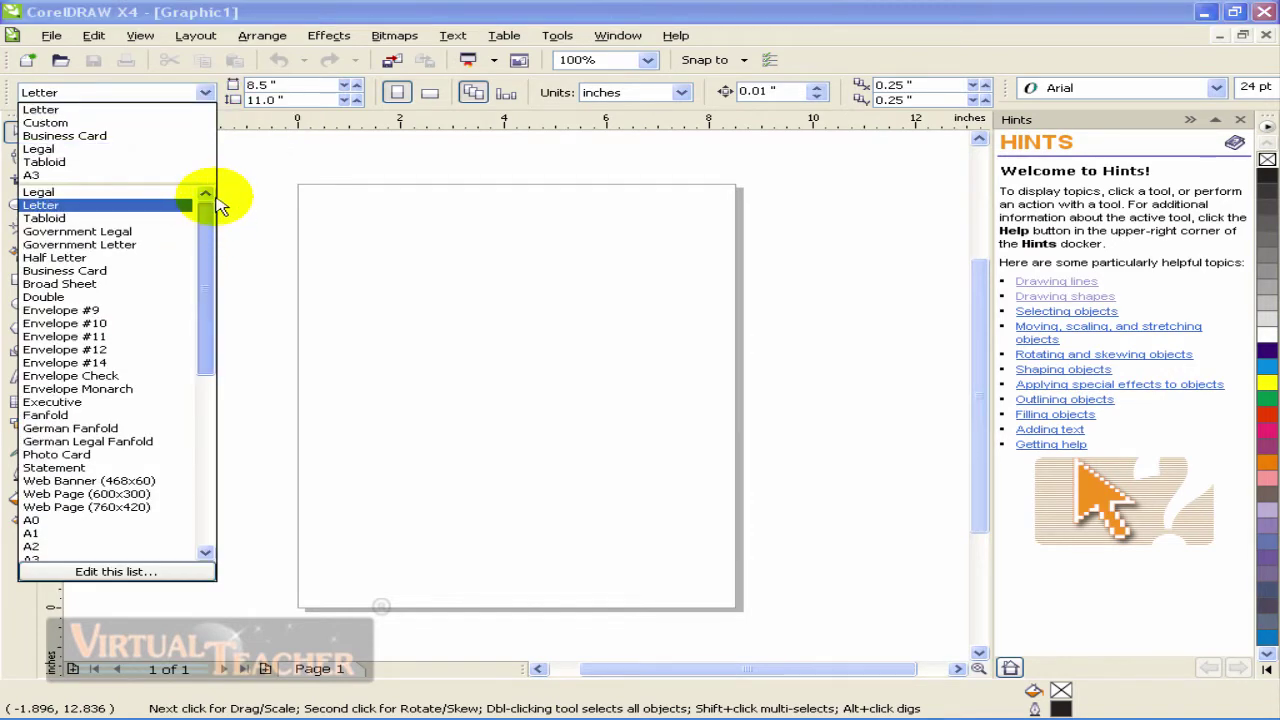
pyautogui.moveTo(218, 214); pyautogui.dragTo(163, 206)
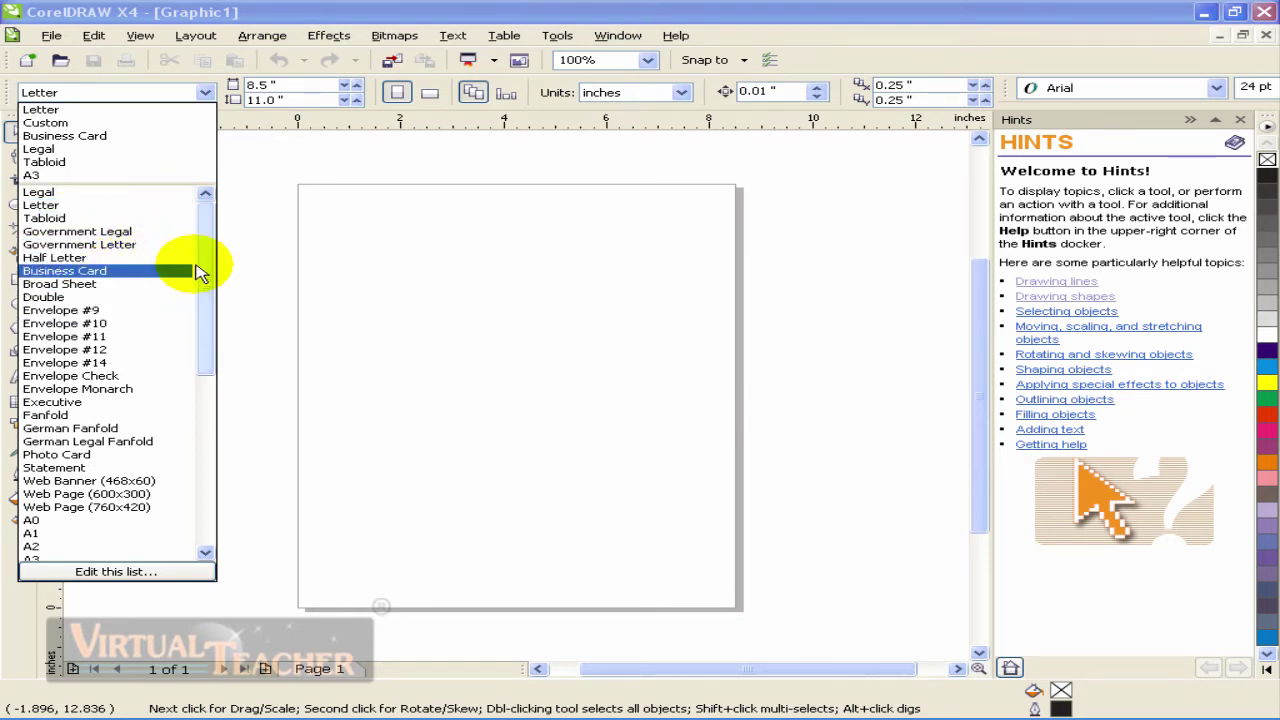
pyautogui.moveTo(203, 272); pyautogui.dragTo(215, 200)
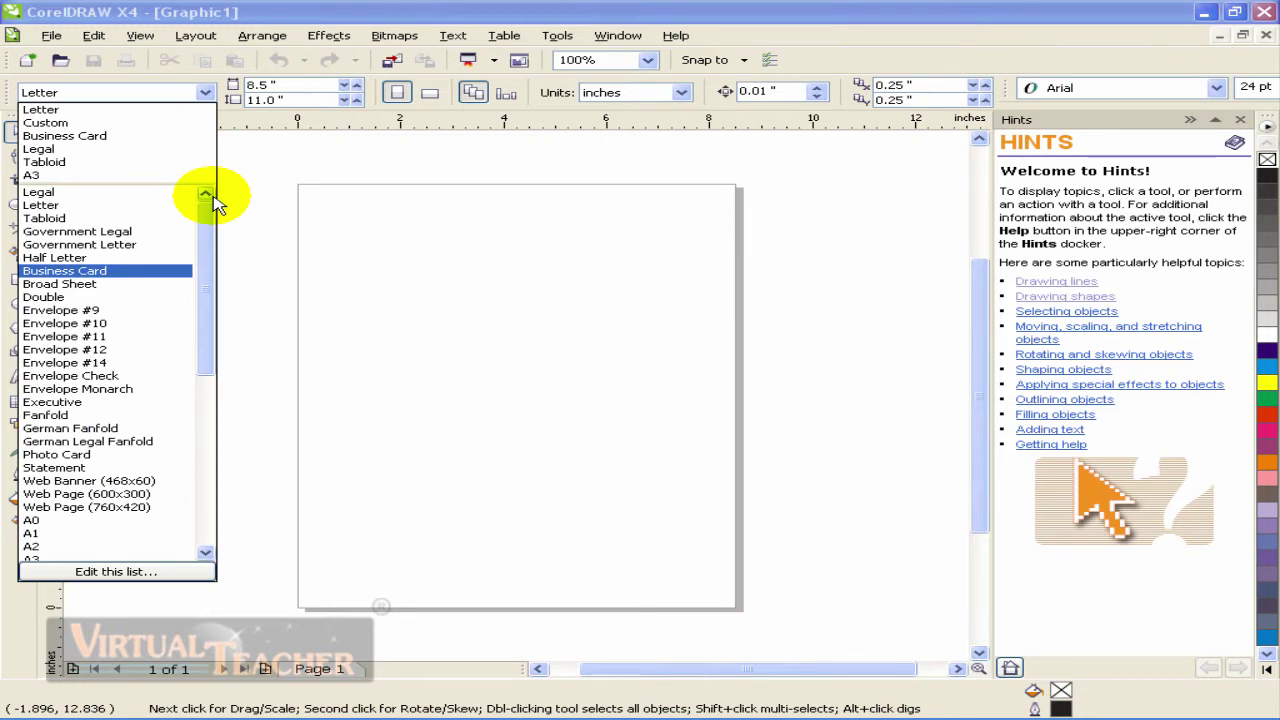
pyautogui.moveTo(215, 200); pyautogui.dragTo(210, 314)
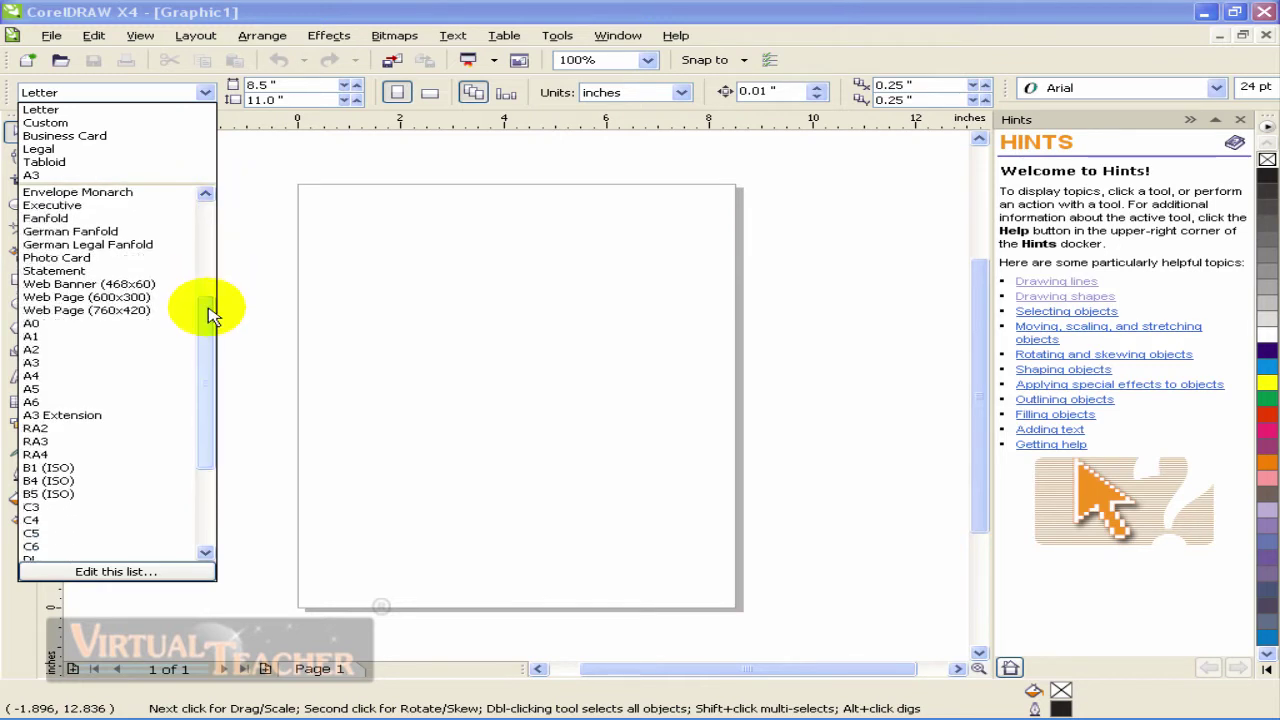
pyautogui.click(52, 376)
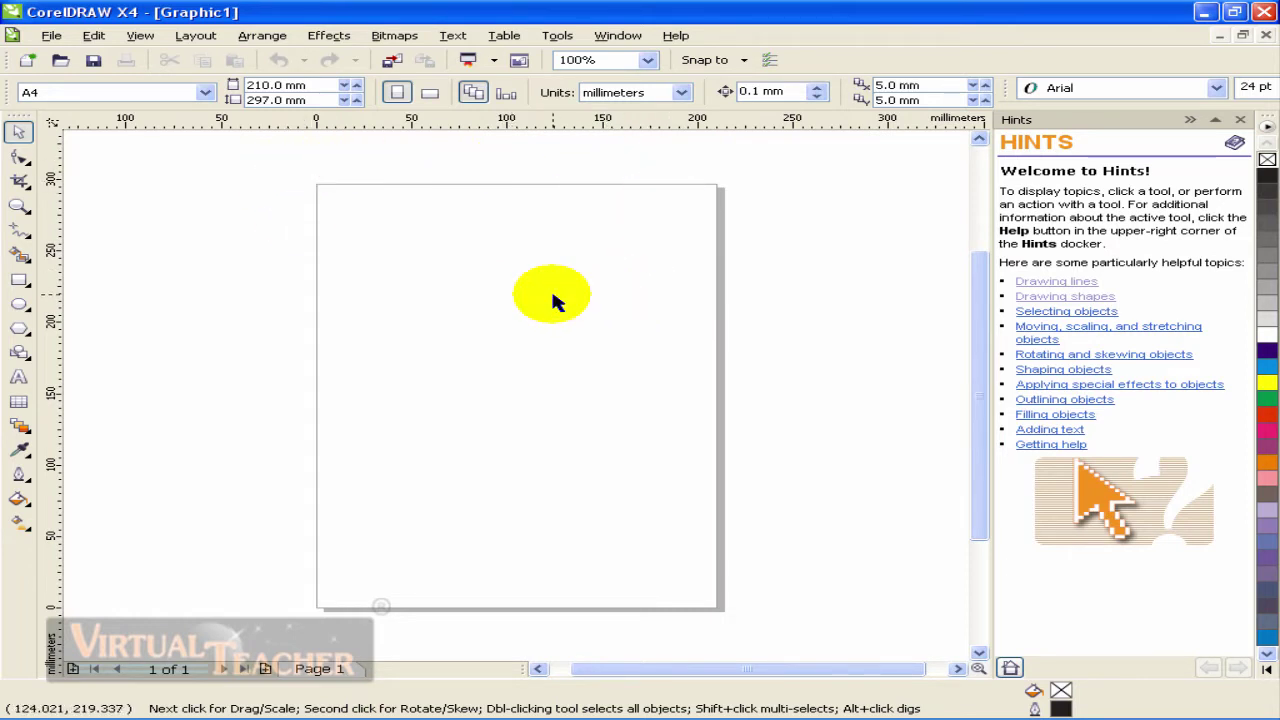
# Set the document units to centimeters so the A4 page reads 21.0 x 29.7 cm.
pyautogui.doubleClick(276, 85)
pyautogui.doubleClick(269, 100)
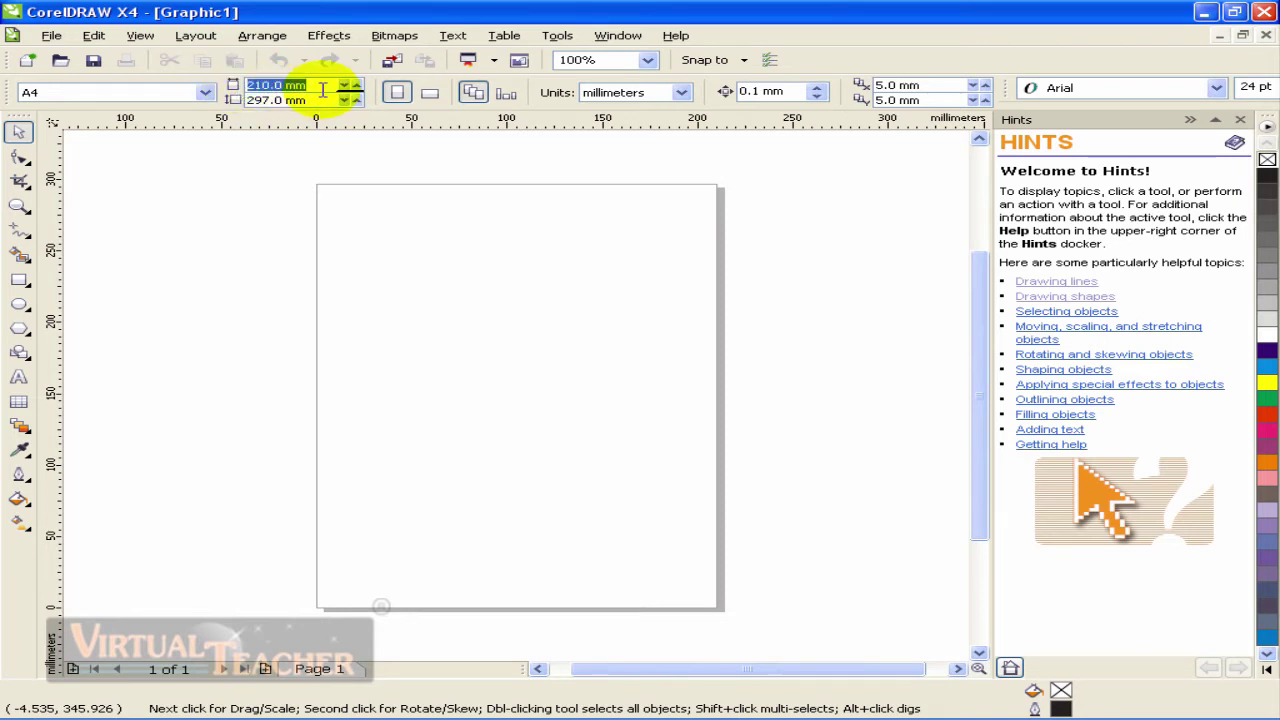
pyautogui.moveTo(325, 86); pyautogui.dragTo(249, 86)
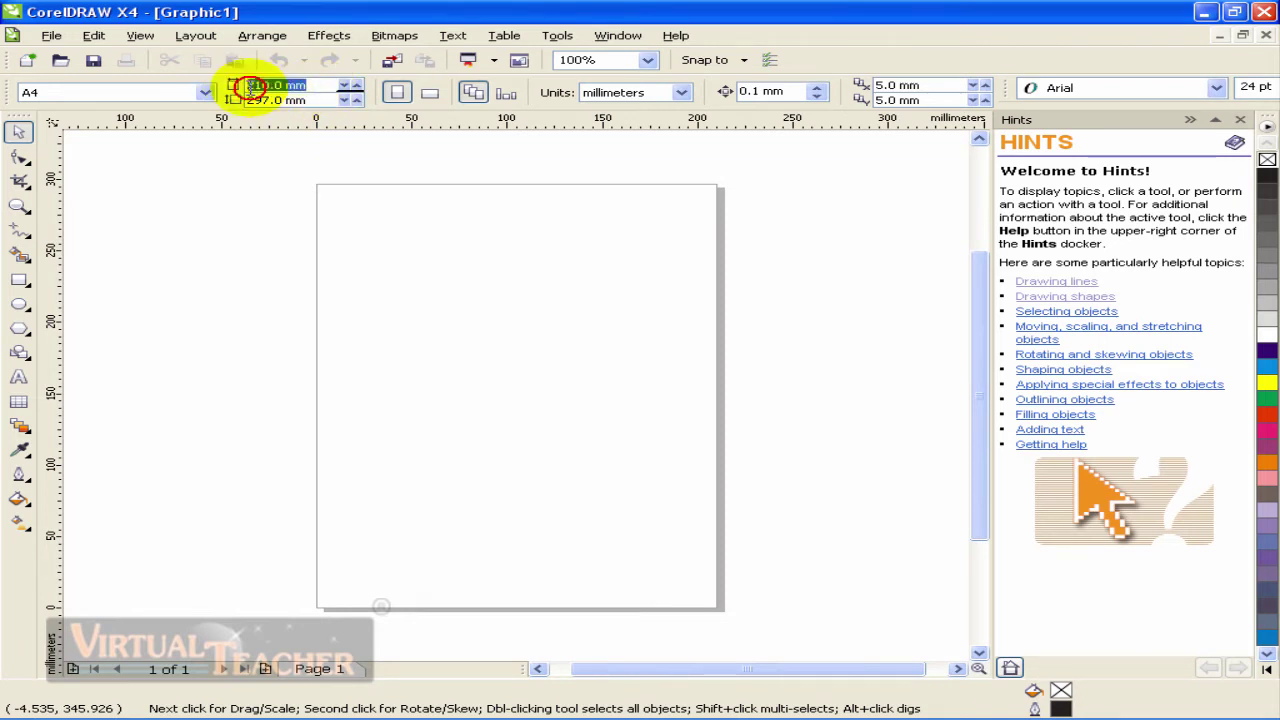
pyautogui.click(557, 92)
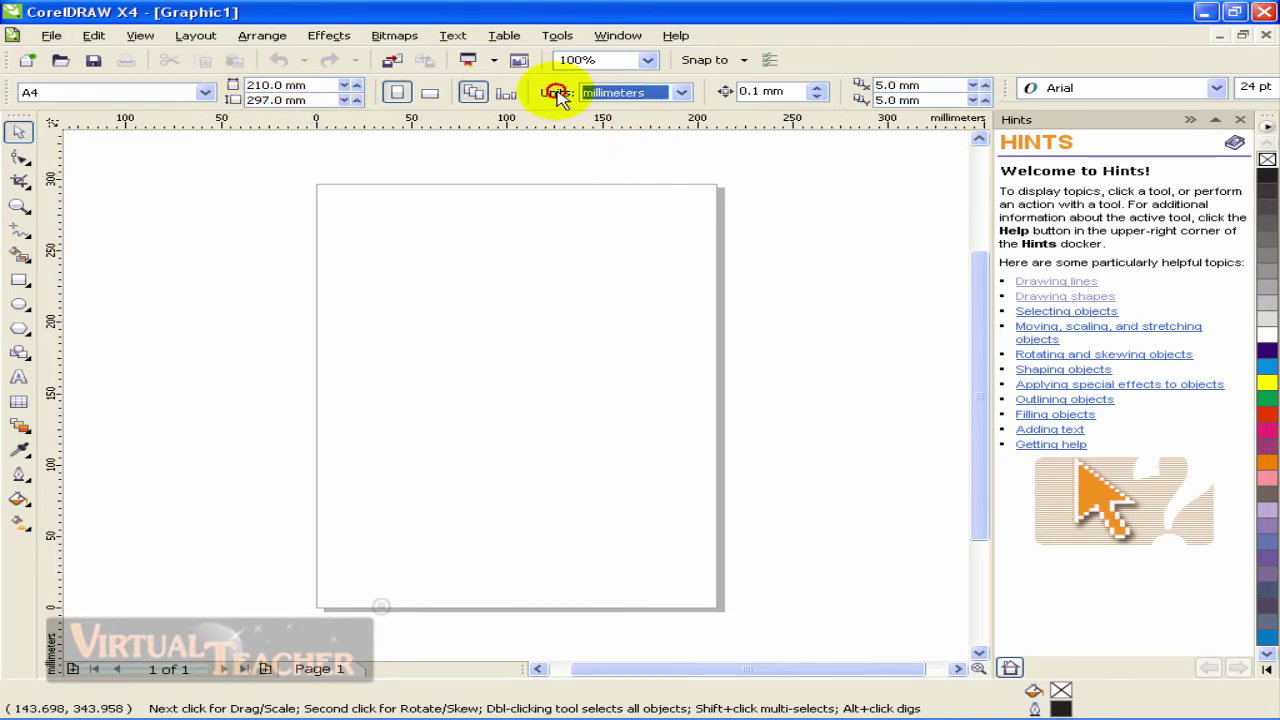
pyautogui.click(683, 93)
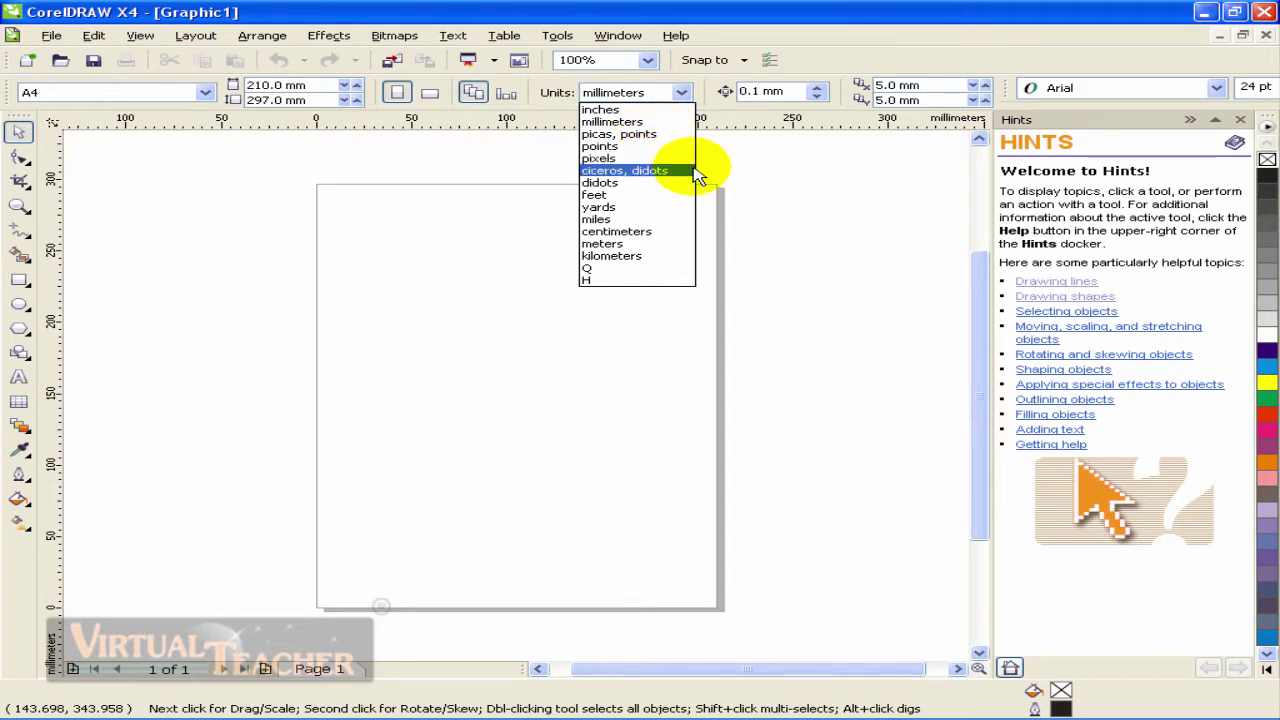
pyautogui.click(630, 232)
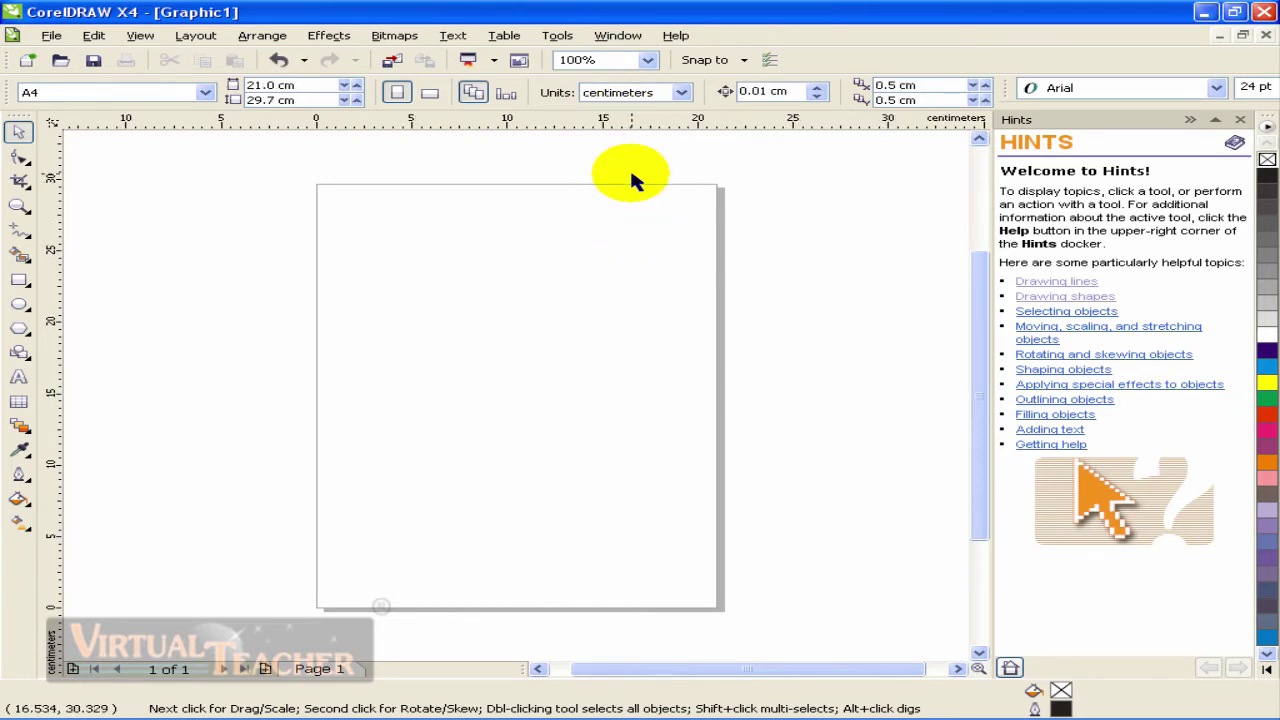
# Turn the A4 page to landscape orientation, 29.7 x 21.0 cm.
pyautogui.click(428, 100)
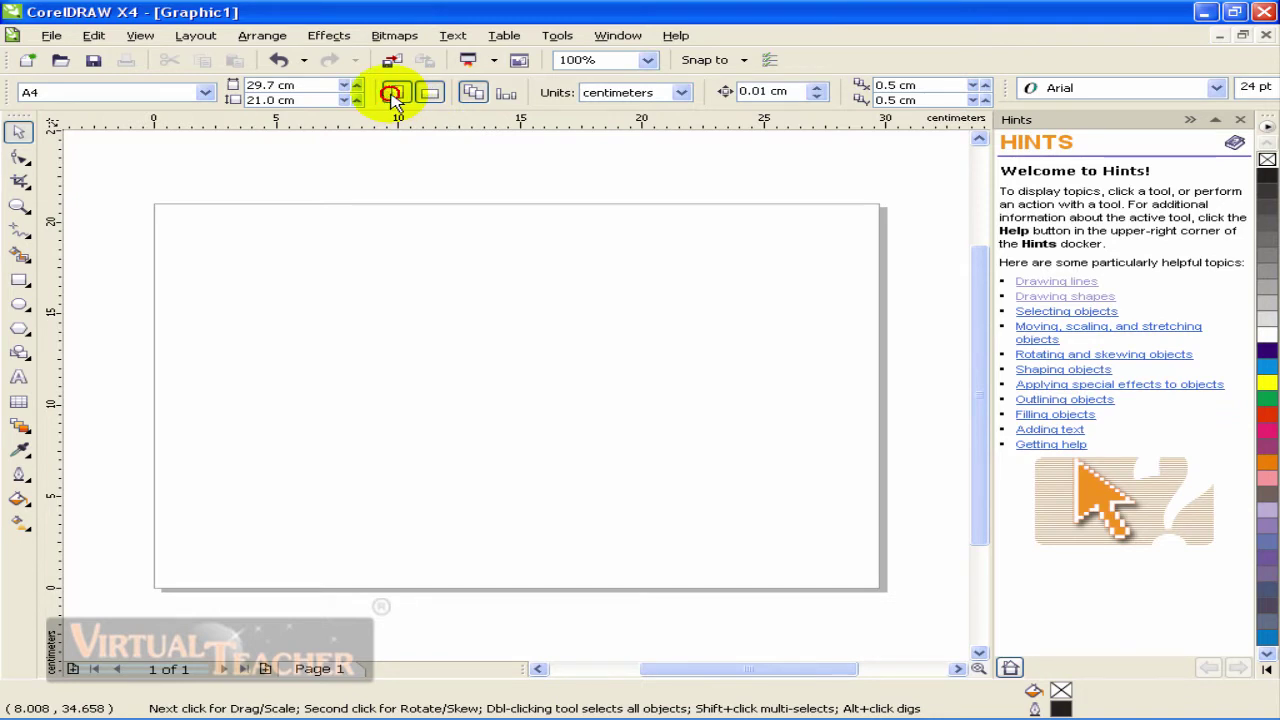
pyautogui.click(397, 96)
pyautogui.click(428, 97)
pyautogui.click(396, 96)
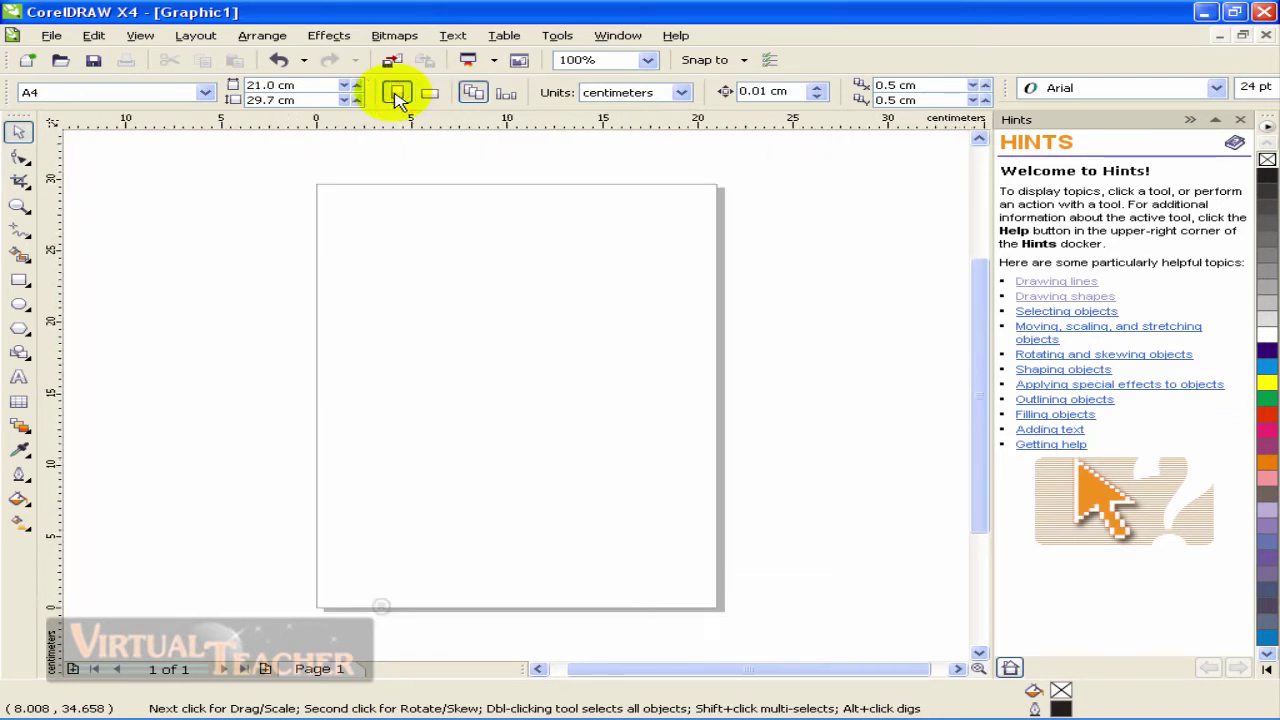
pyautogui.click(428, 94)
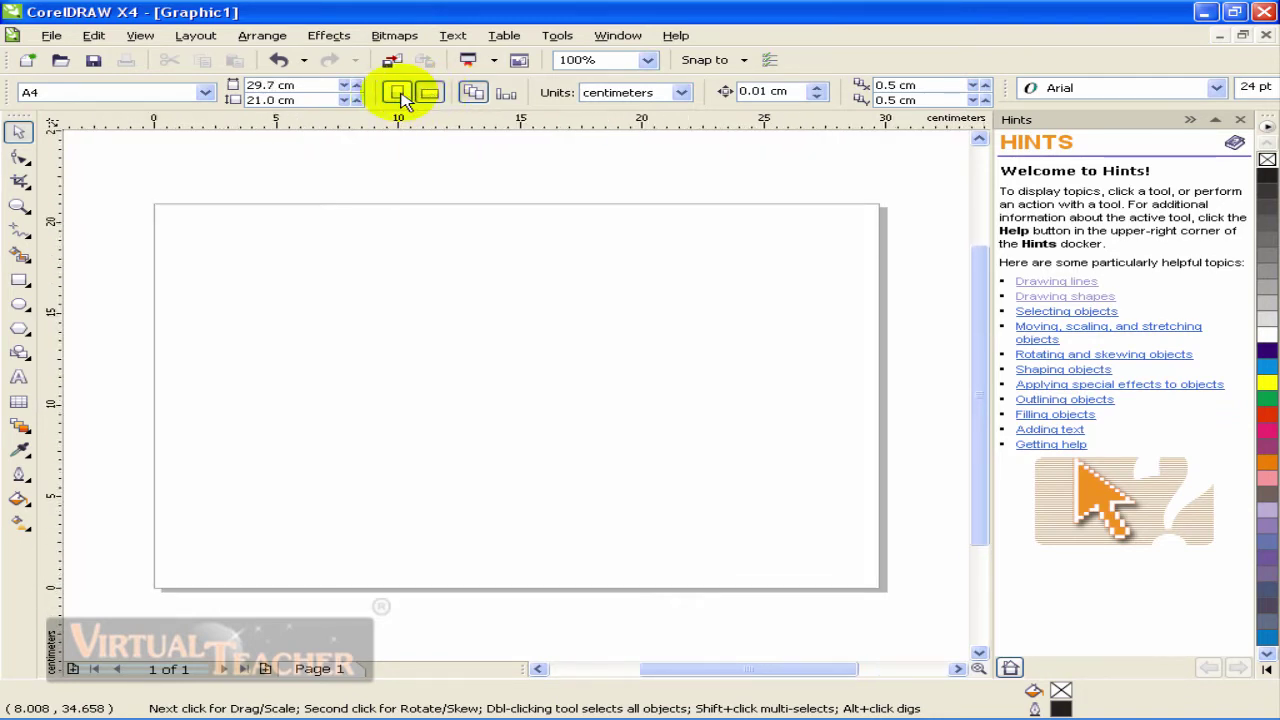
pyautogui.click(398, 94)
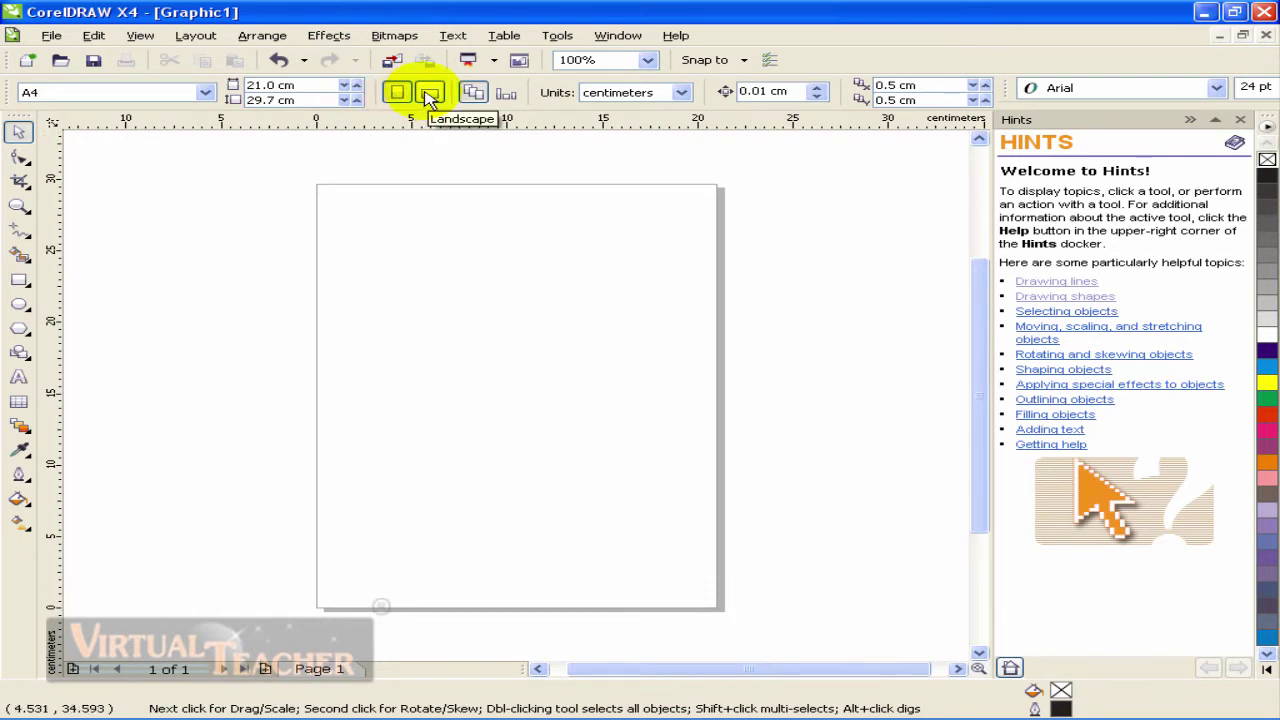
pyautogui.click(430, 93)
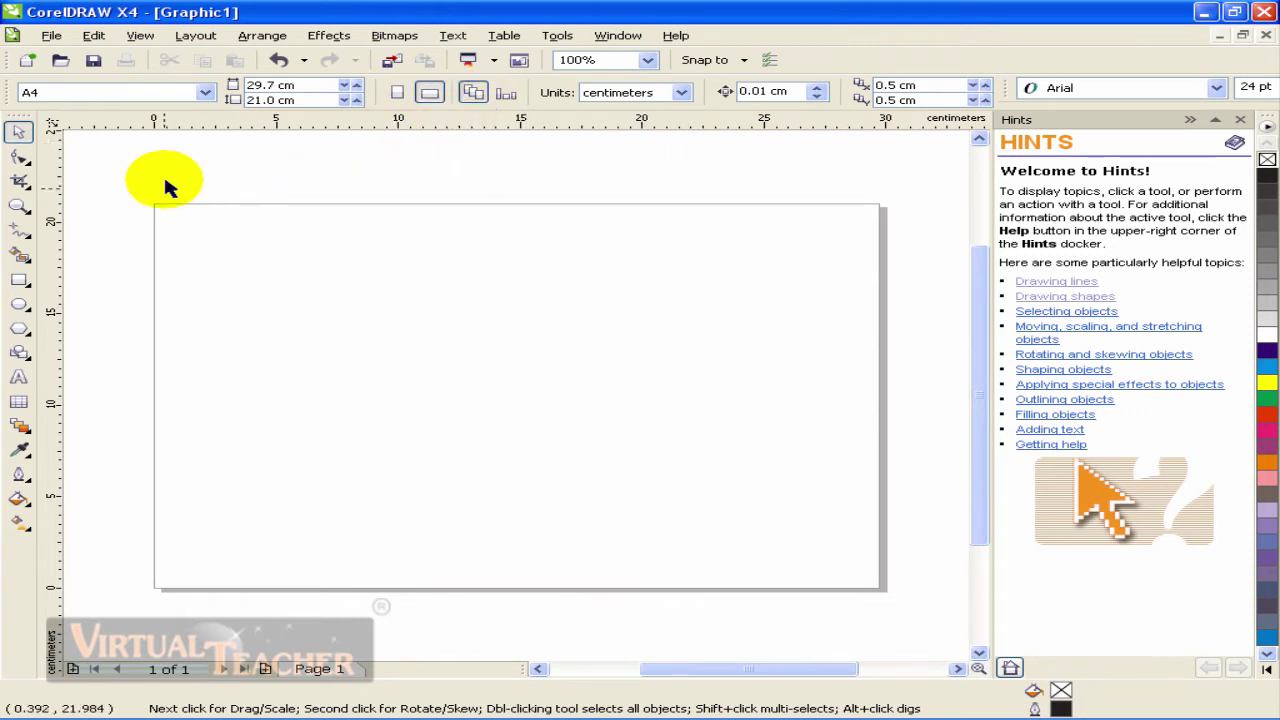
pyautogui.moveTo(164, 196); pyautogui.dragTo(762, 450)
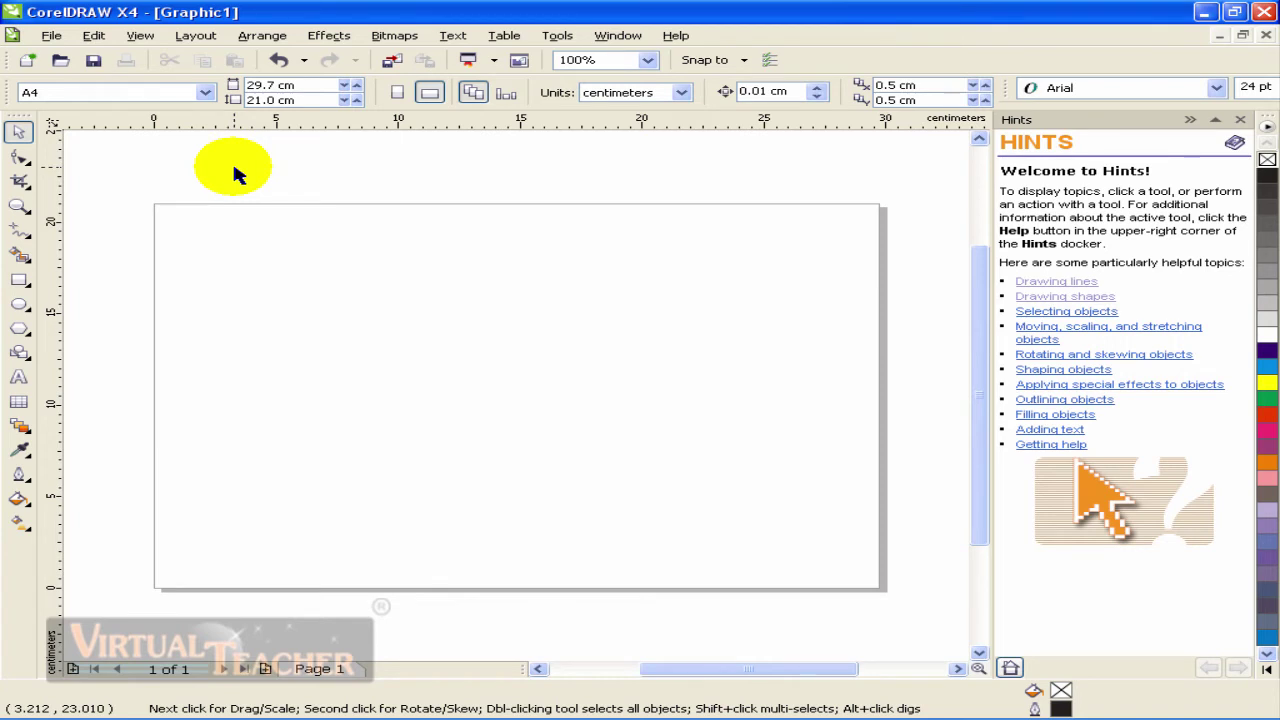
pyautogui.click(194, 35)
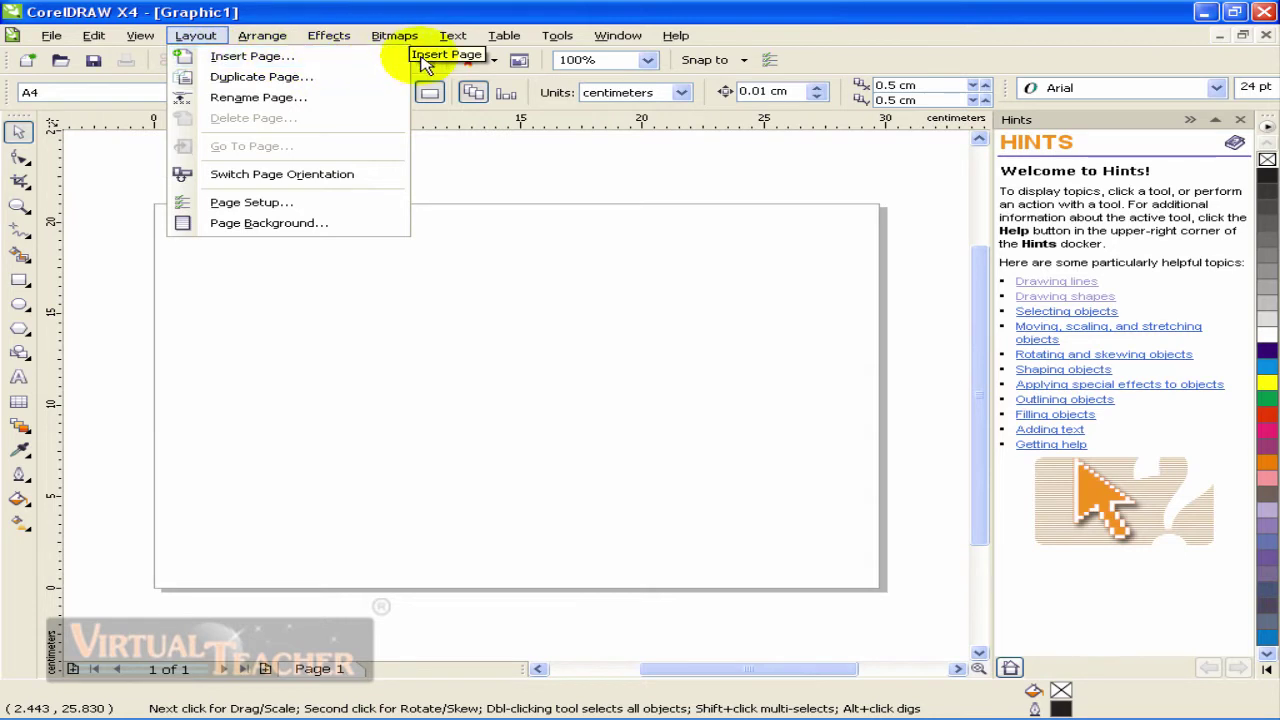
# Add a landscape Page 2 using the add-page button beside the page tabs.
pyautogui.click(485, 272)
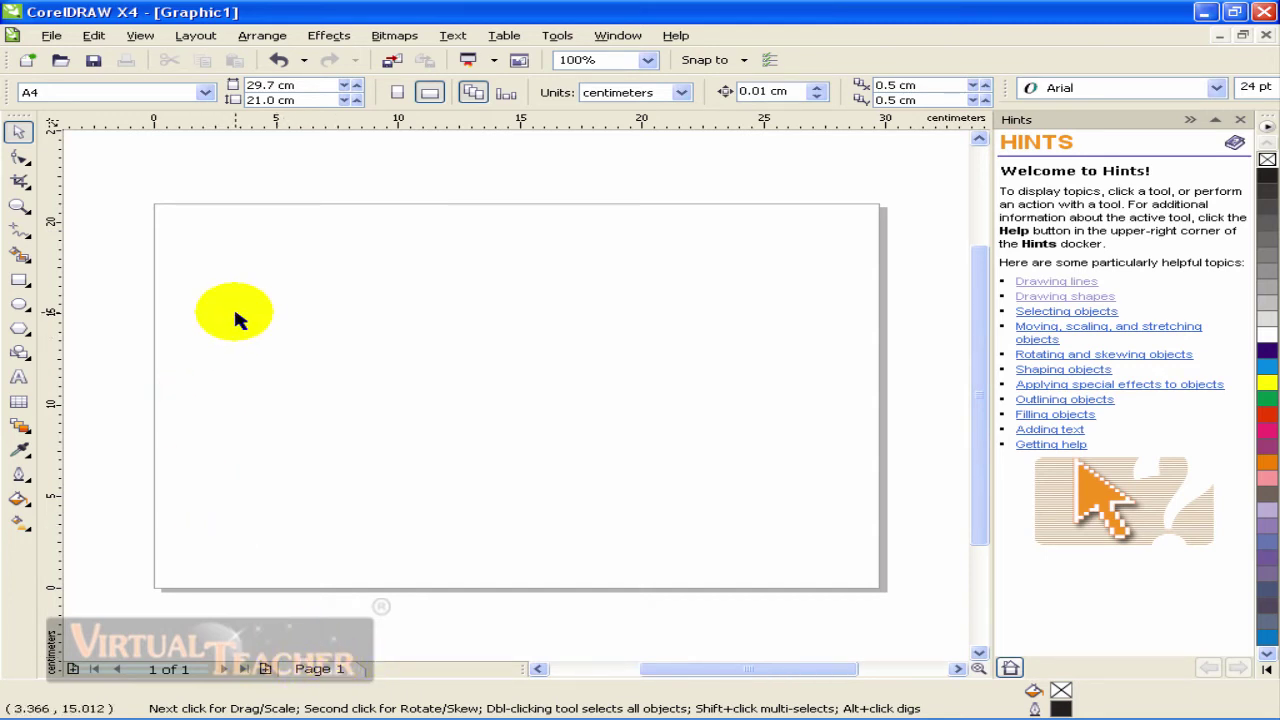
pyautogui.click(190, 37)
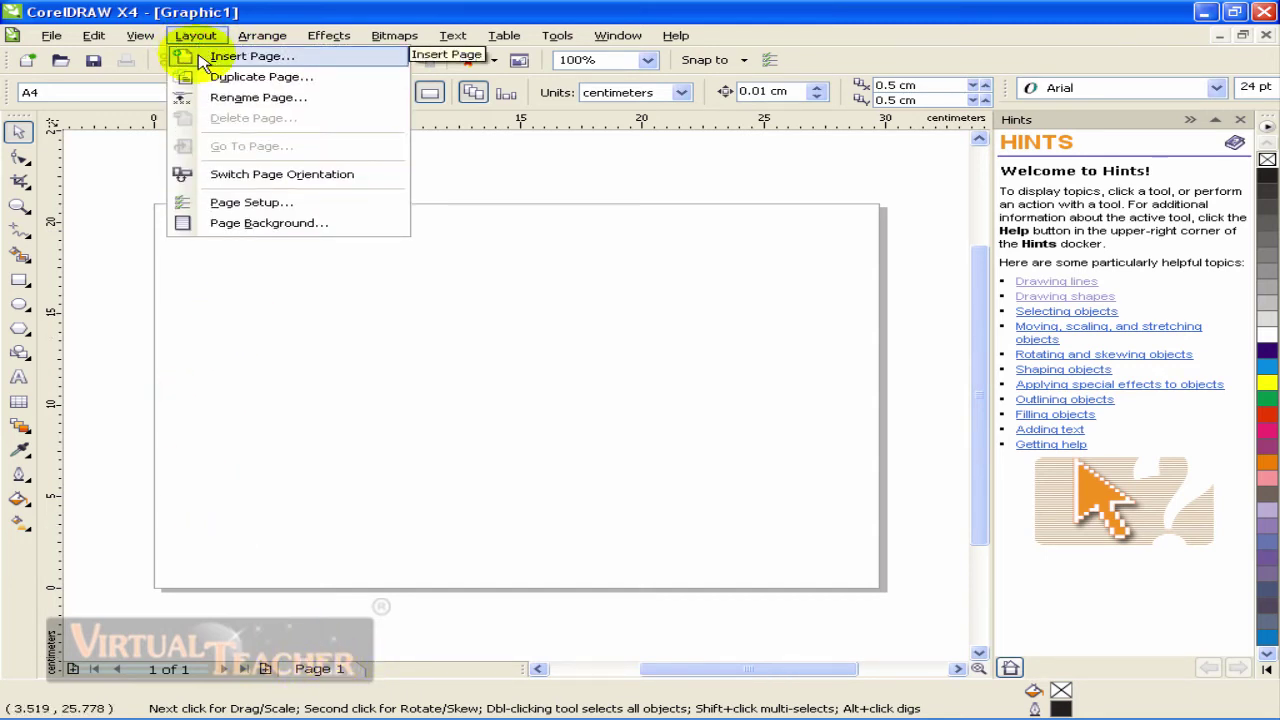
pyautogui.click(251, 557)
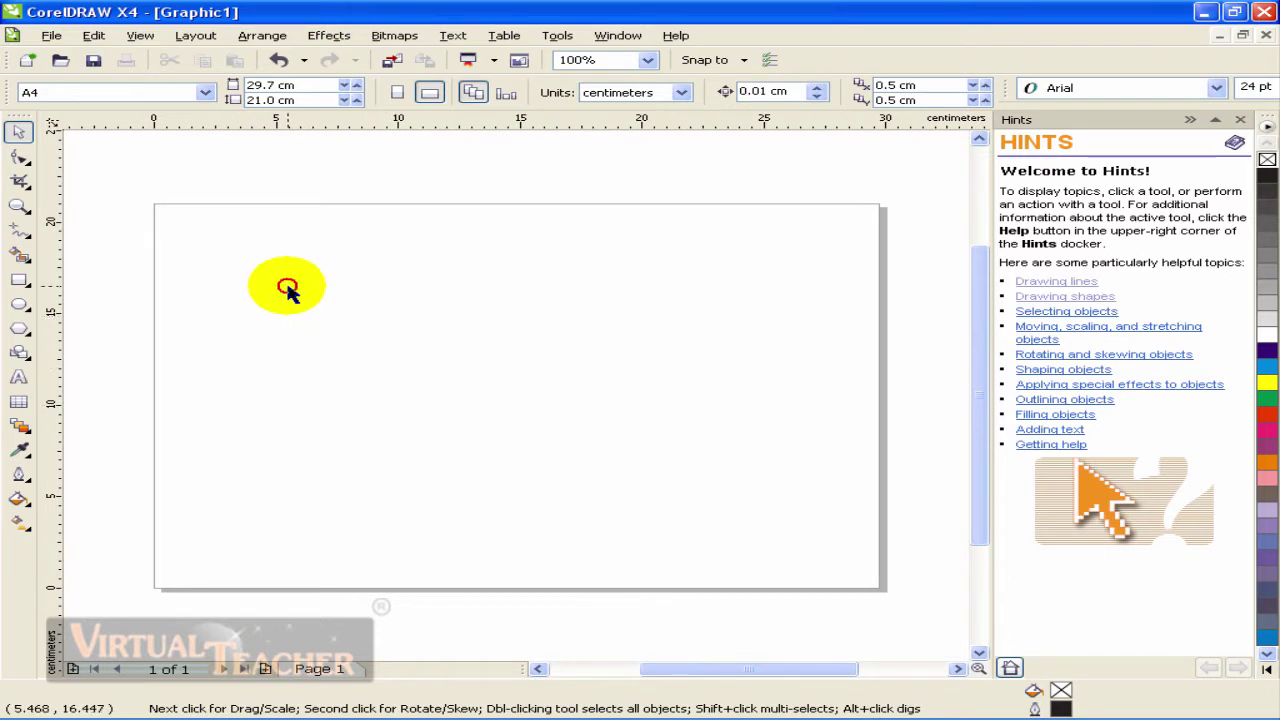
pyautogui.click(268, 670)
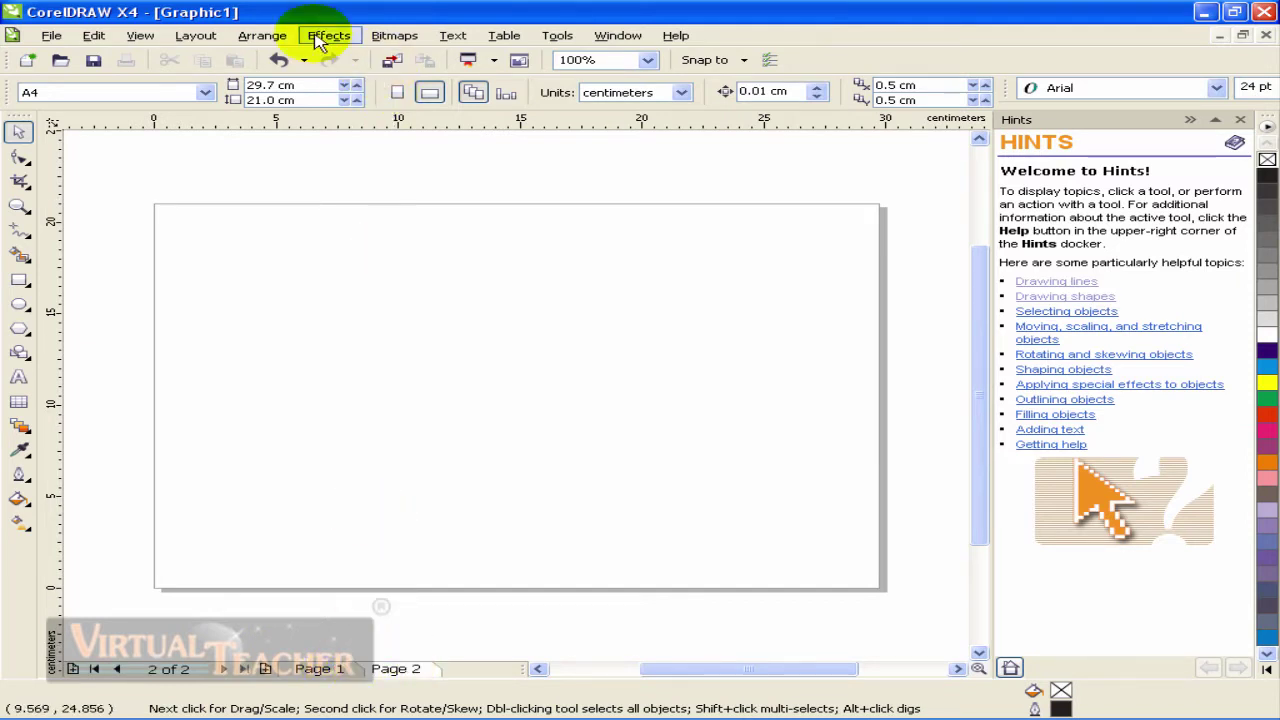
pyautogui.click(200, 38)
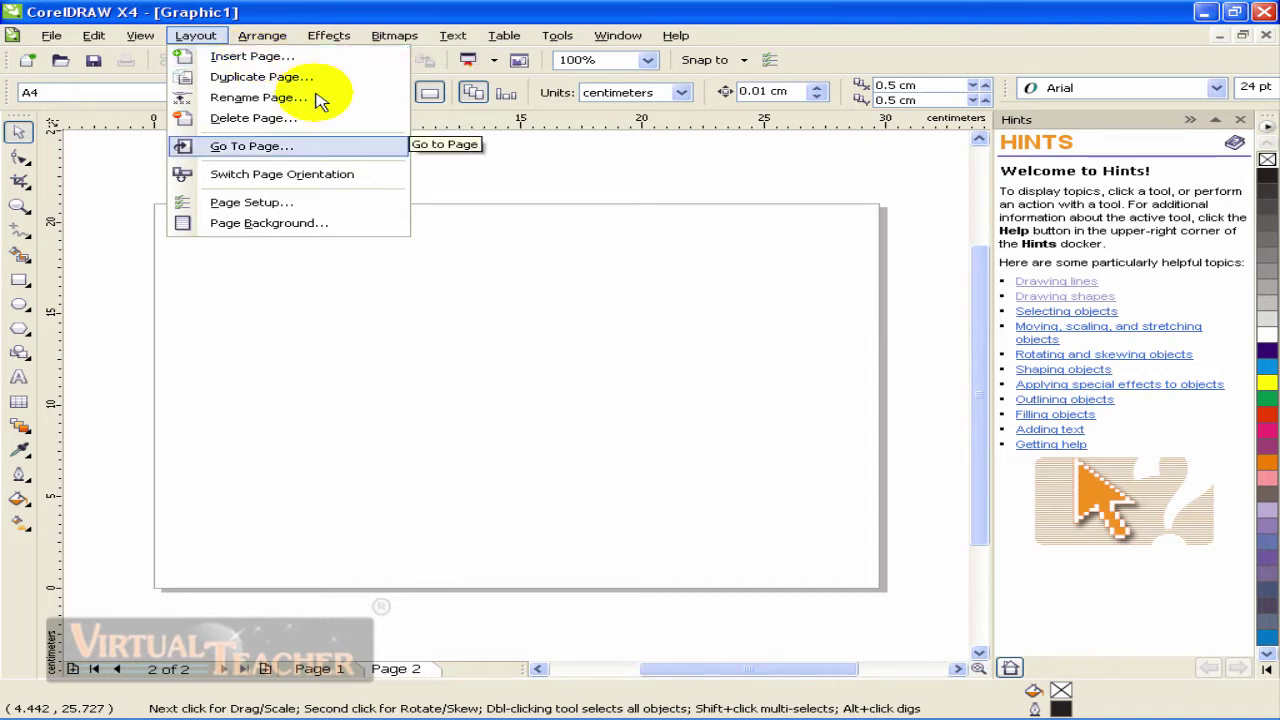
# Bring up the Insert Page dialog from the Layout menu and move it aside.
pyautogui.click(429, 286)
pyautogui.click(197, 43)
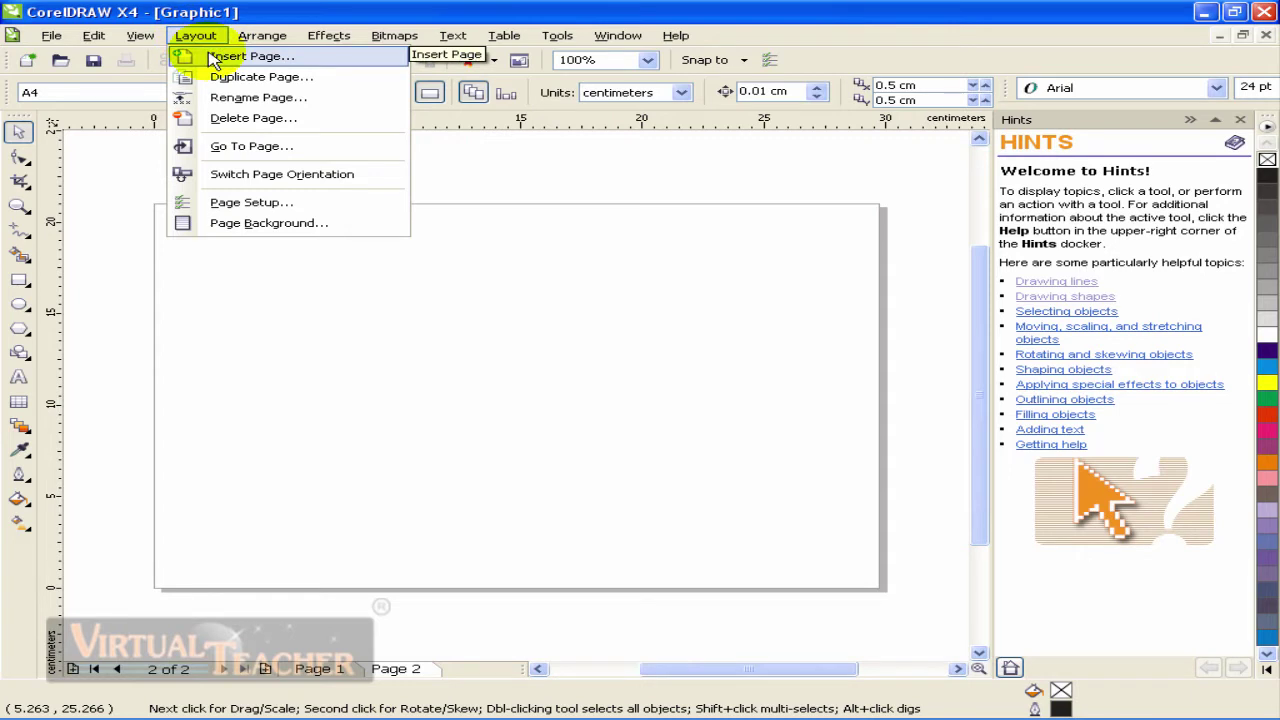
pyautogui.click(250, 56)
pyautogui.moveTo(609, 245); pyautogui.dragTo(343, 206)
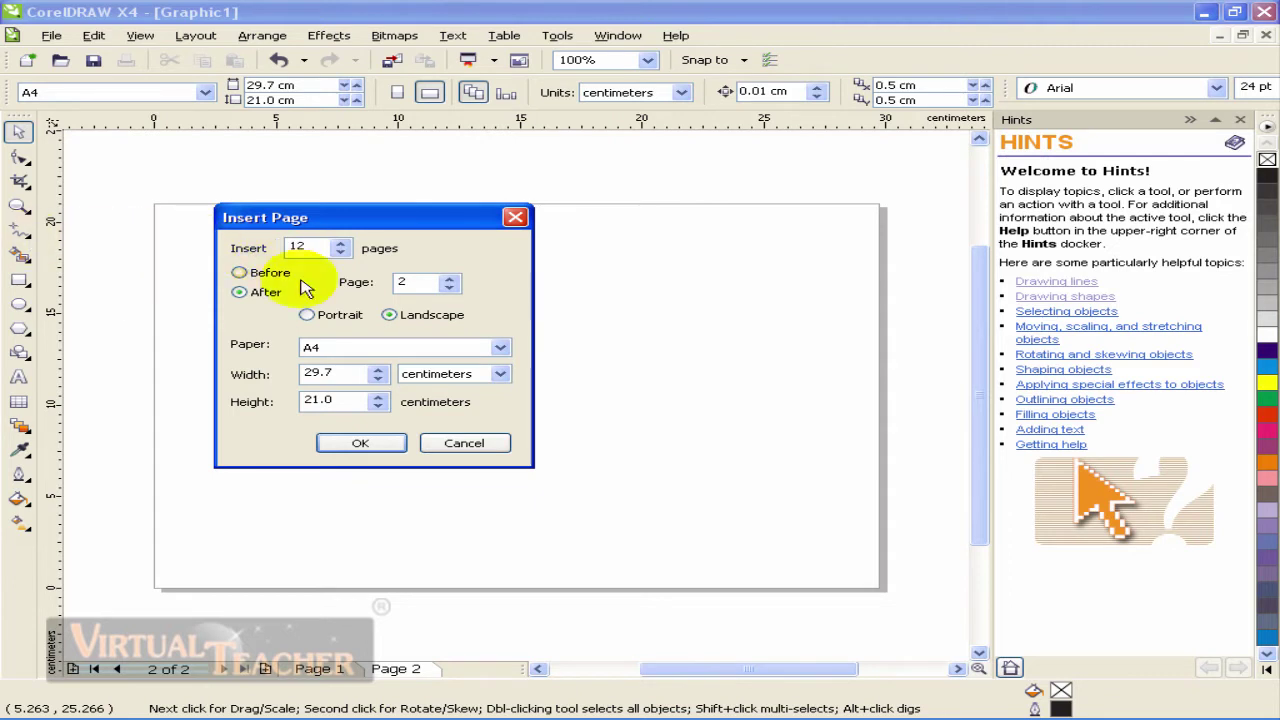
# Insert 12 portrait A4 pages after page 2, giving 14 pages in total.
pyautogui.click(241, 272)
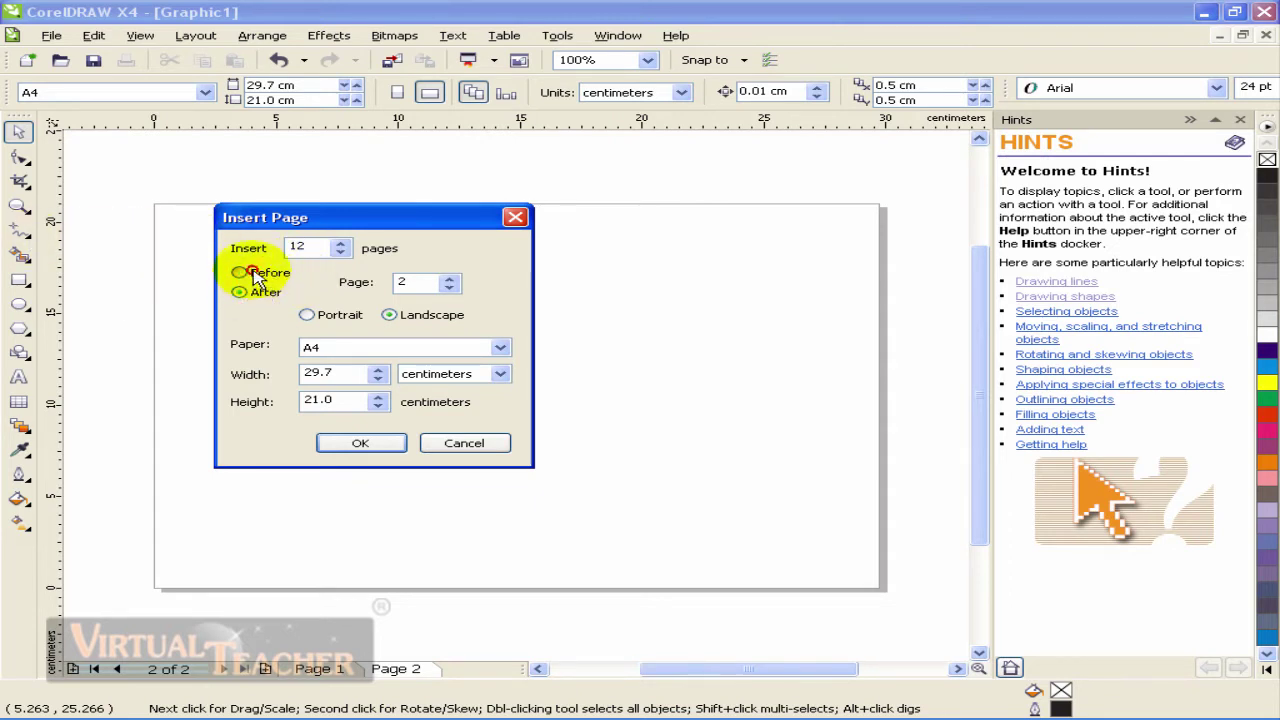
pyautogui.click(257, 274)
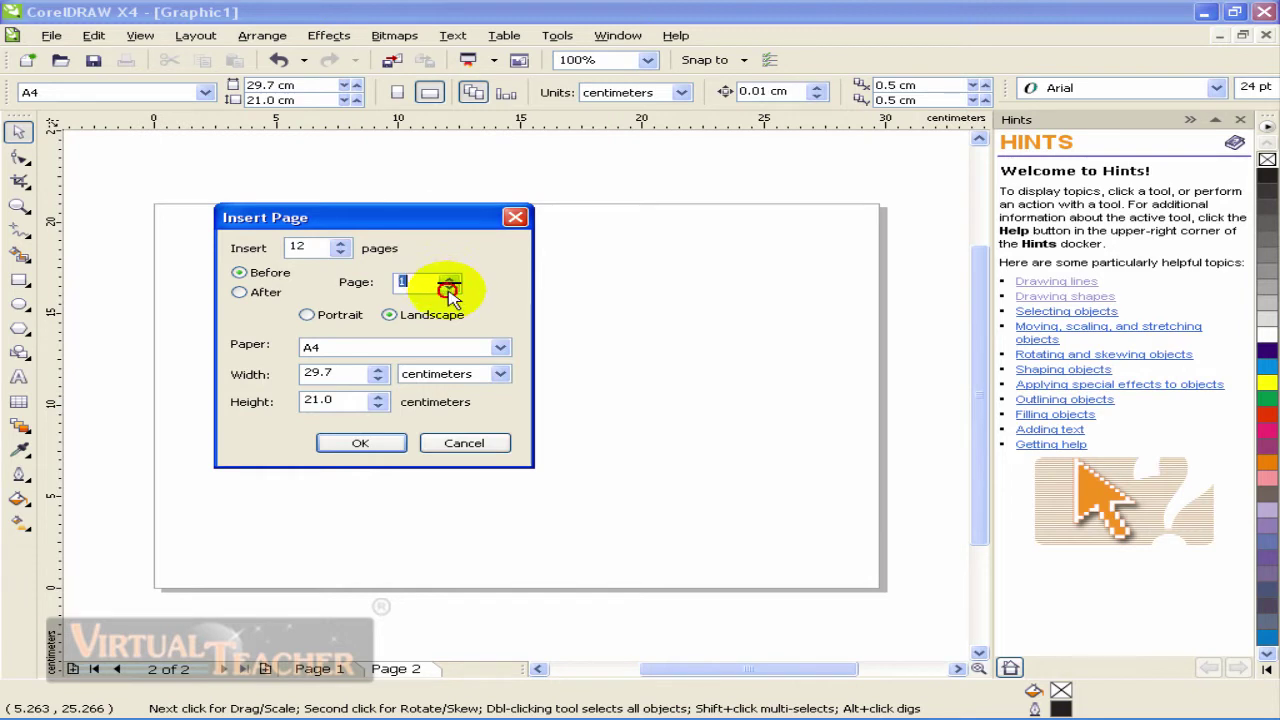
pyautogui.click(450, 280)
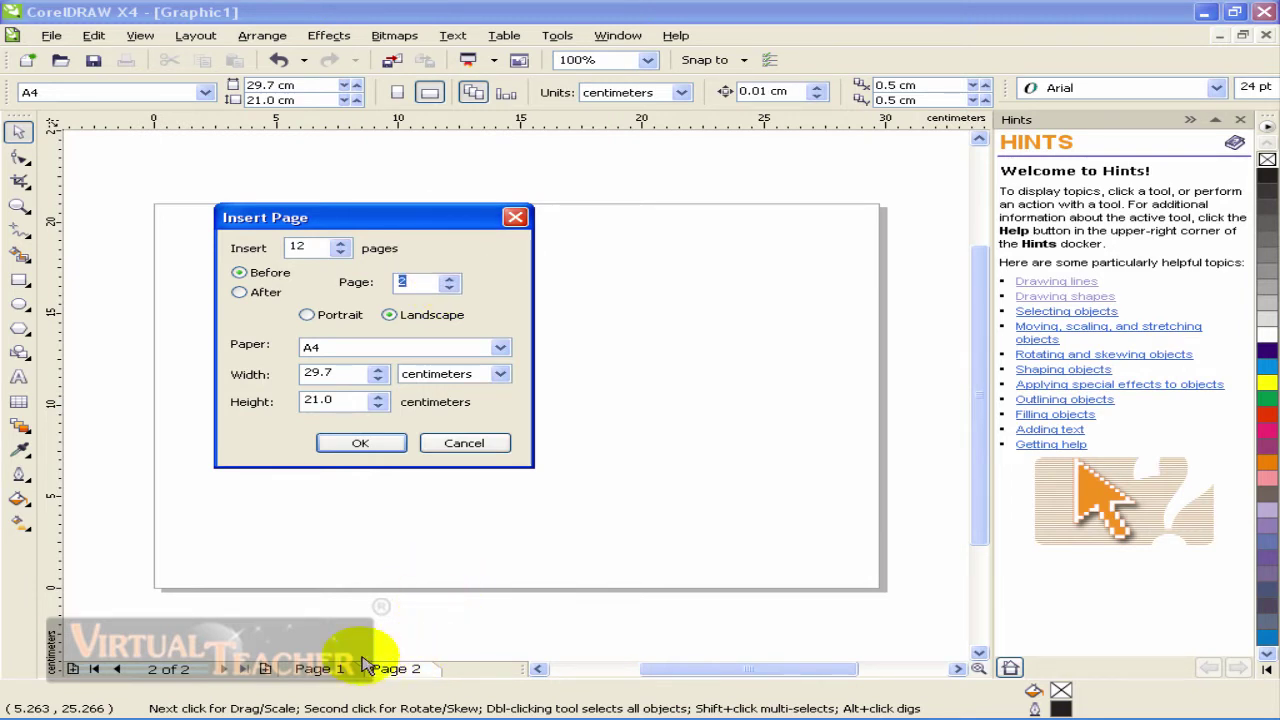
pyautogui.hotkey('alt', 'i')
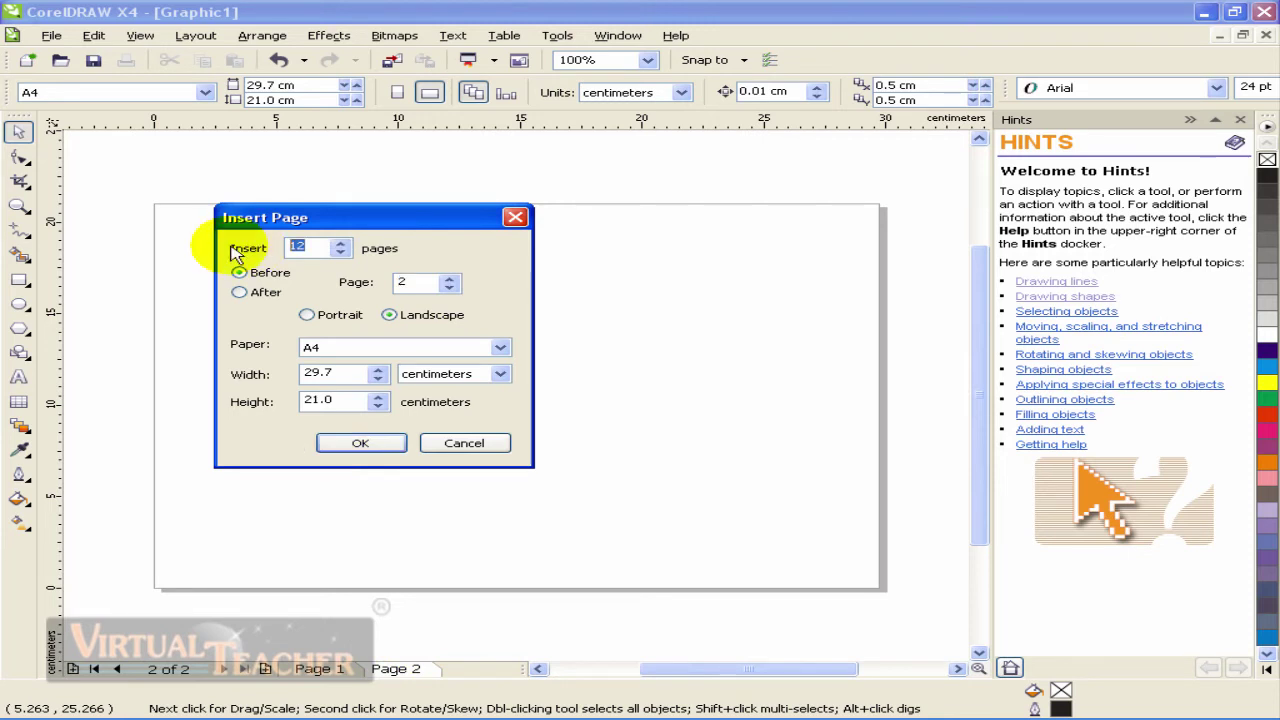
pyautogui.click(241, 292)
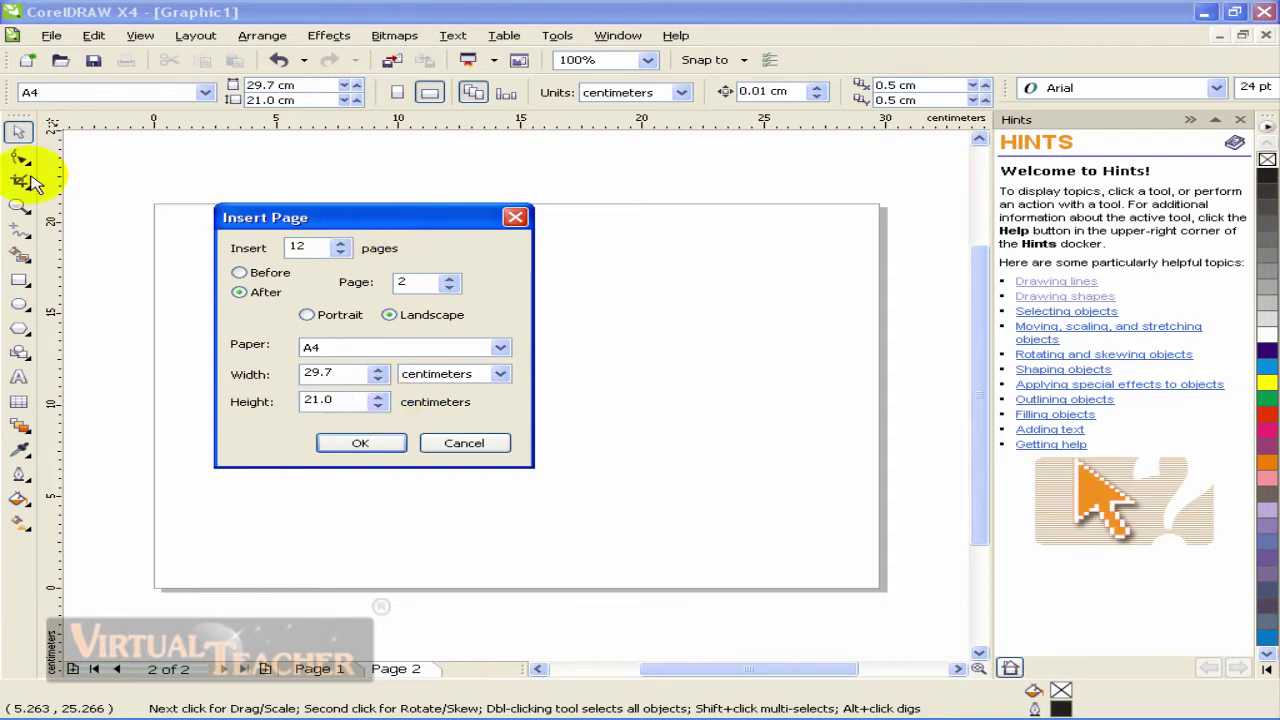
pyautogui.click(330, 316)
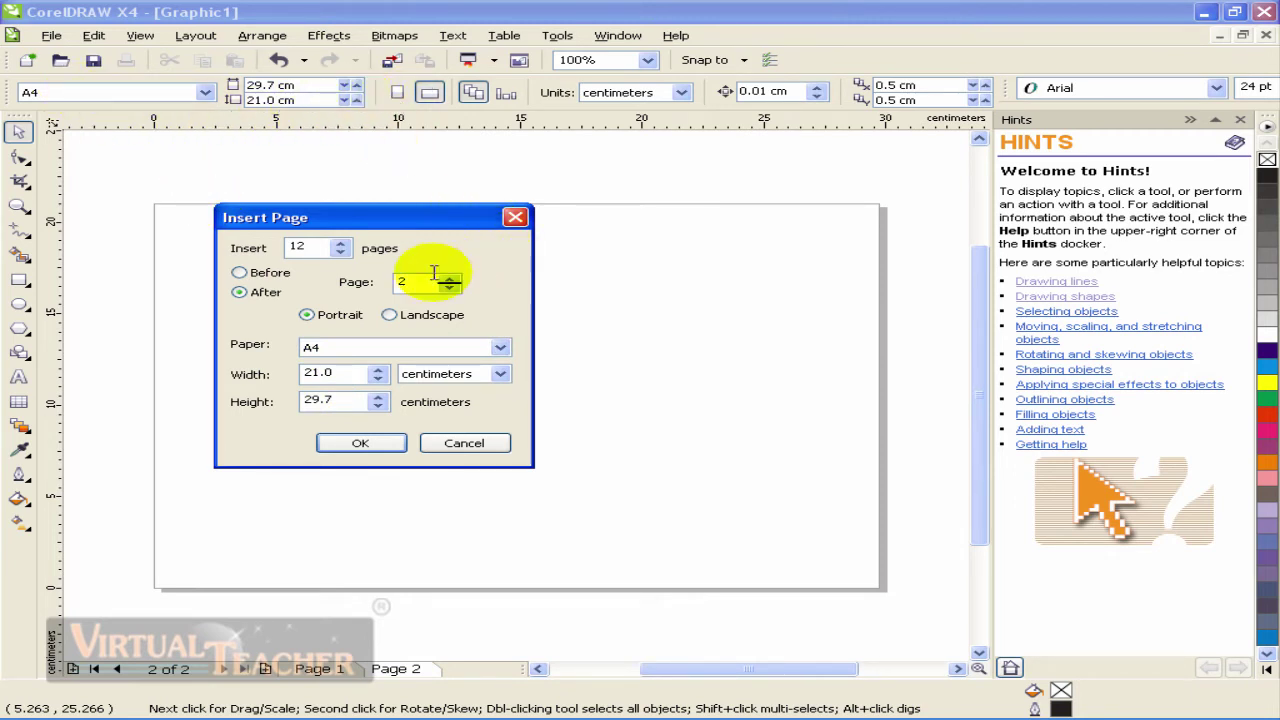
pyautogui.moveTo(297, 210); pyautogui.dragTo(356, 194)
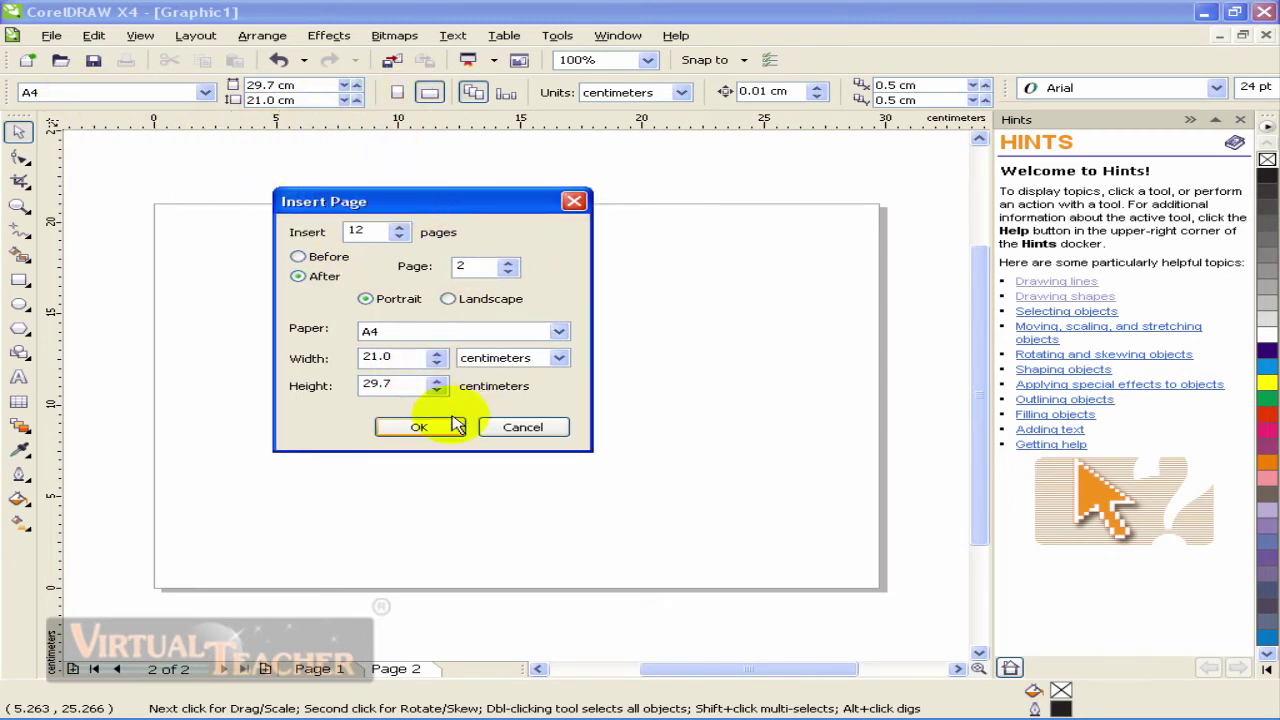
pyautogui.click(420, 430)
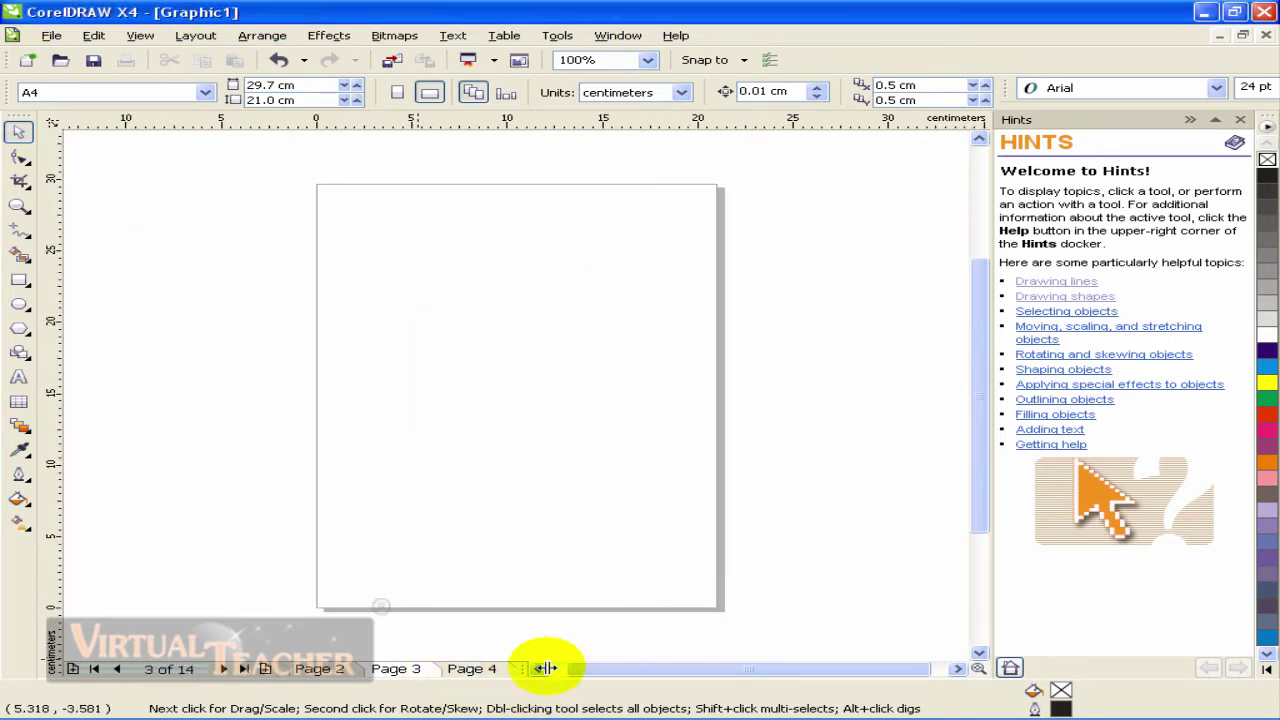
# Step forward through the new pages and make Page 12 of 14 the current page.
pyautogui.click(223, 668)
pyautogui.click(223, 668)
pyautogui.click(223, 668)
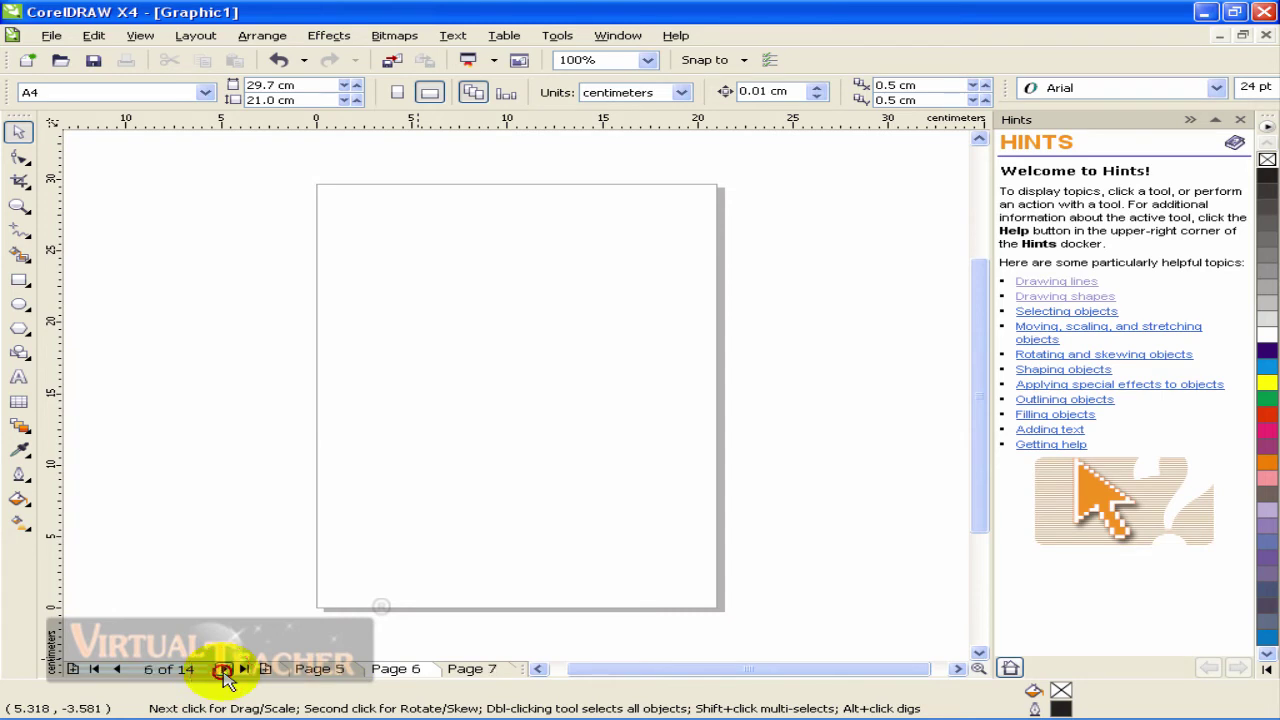
pyautogui.click(223, 668)
pyautogui.click(223, 668)
pyautogui.click(223, 668)
pyautogui.click(223, 668)
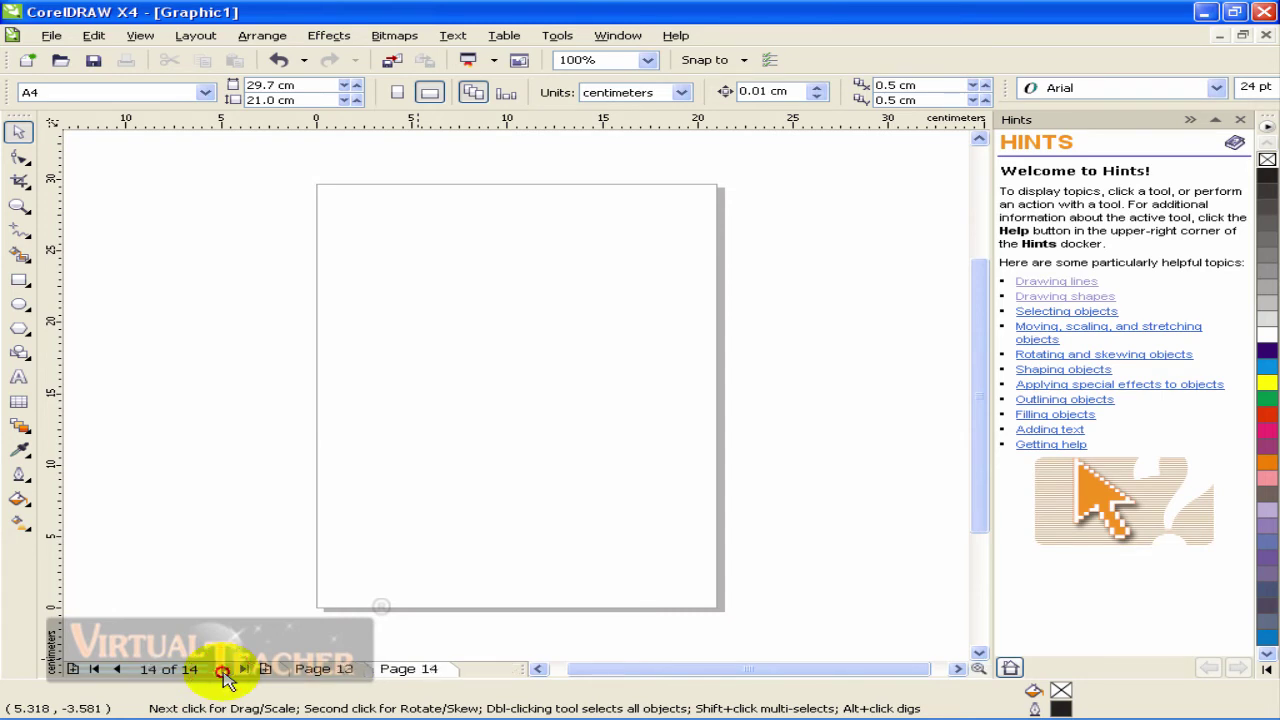
pyautogui.click(223, 668)
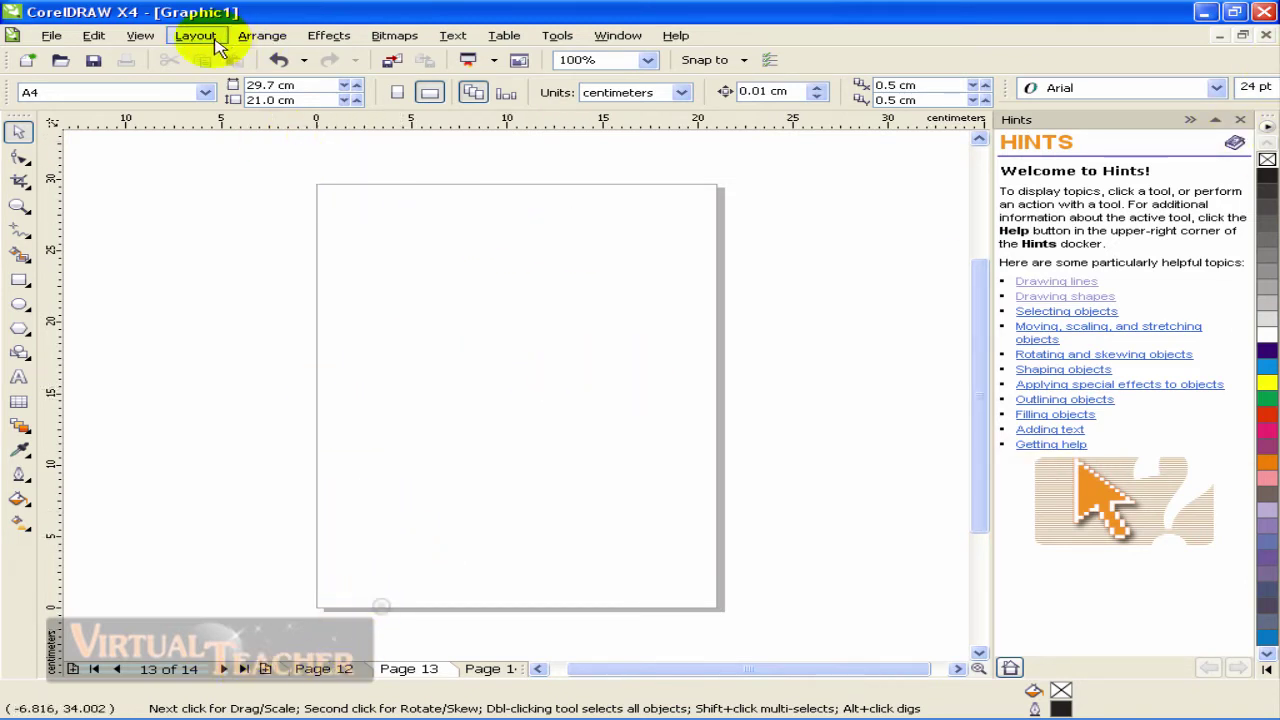
pyautogui.click(335, 672)
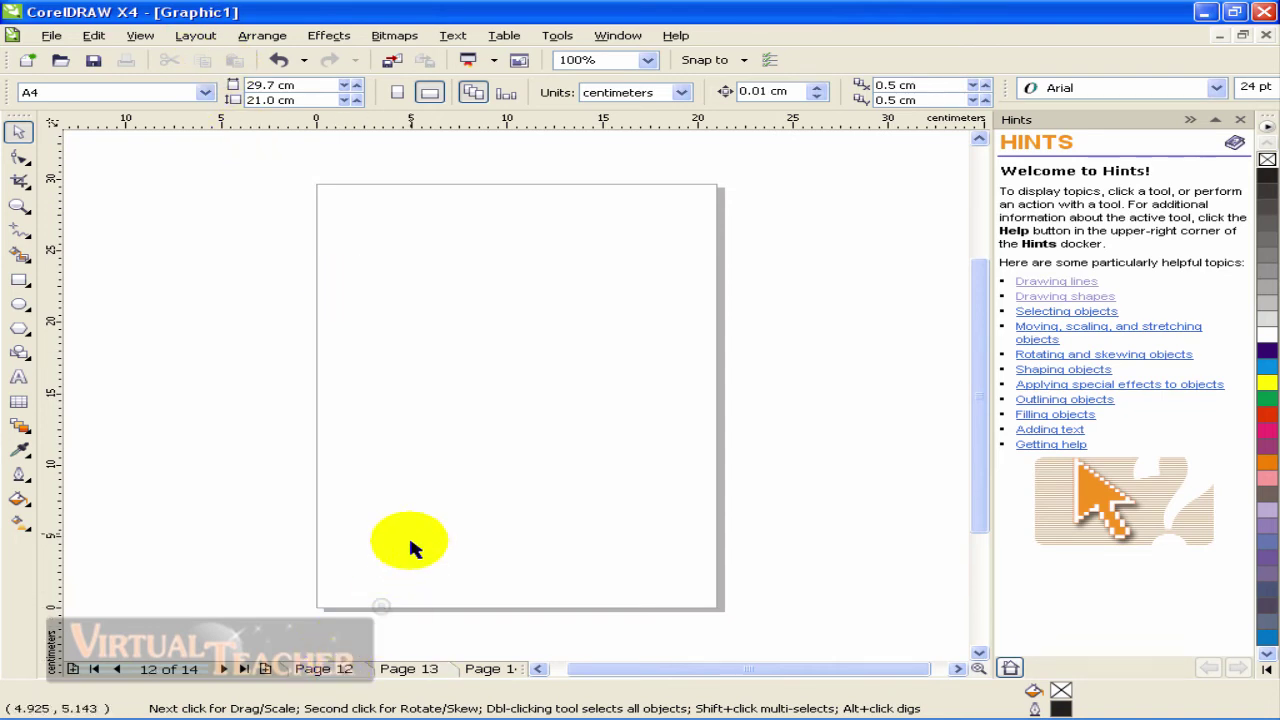
pyautogui.click(197, 37)
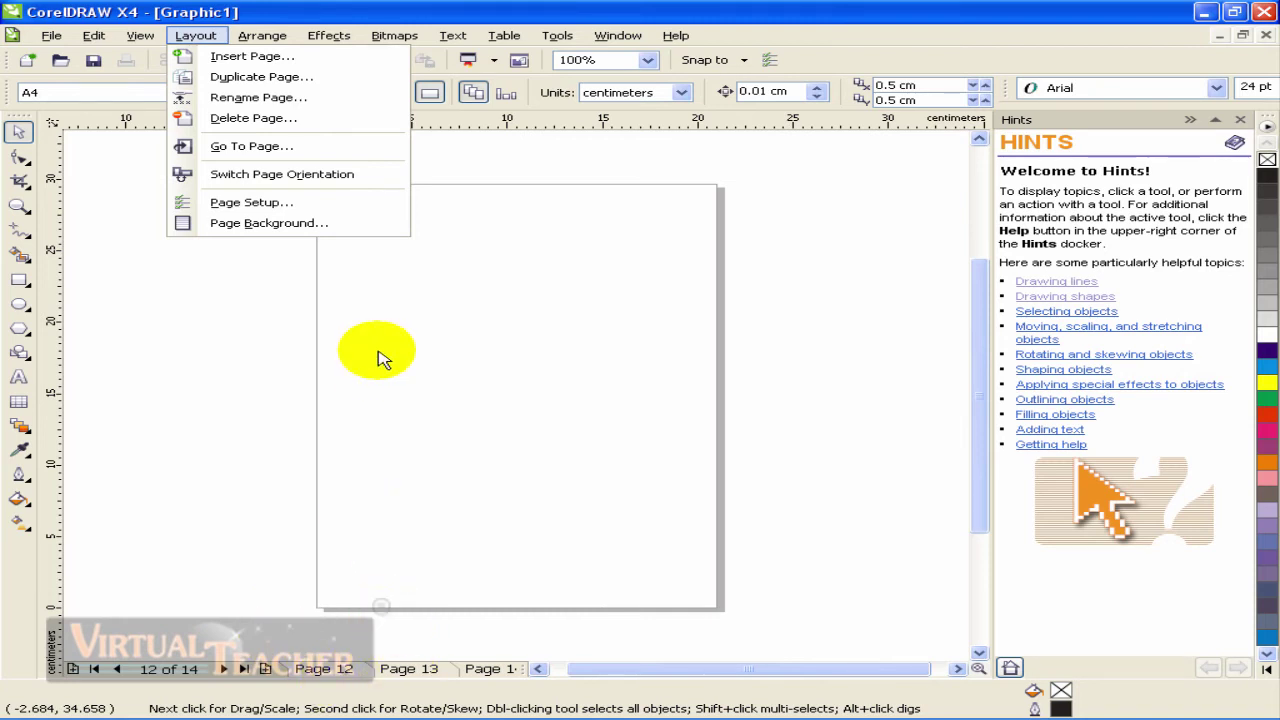
pyautogui.click(429, 366)
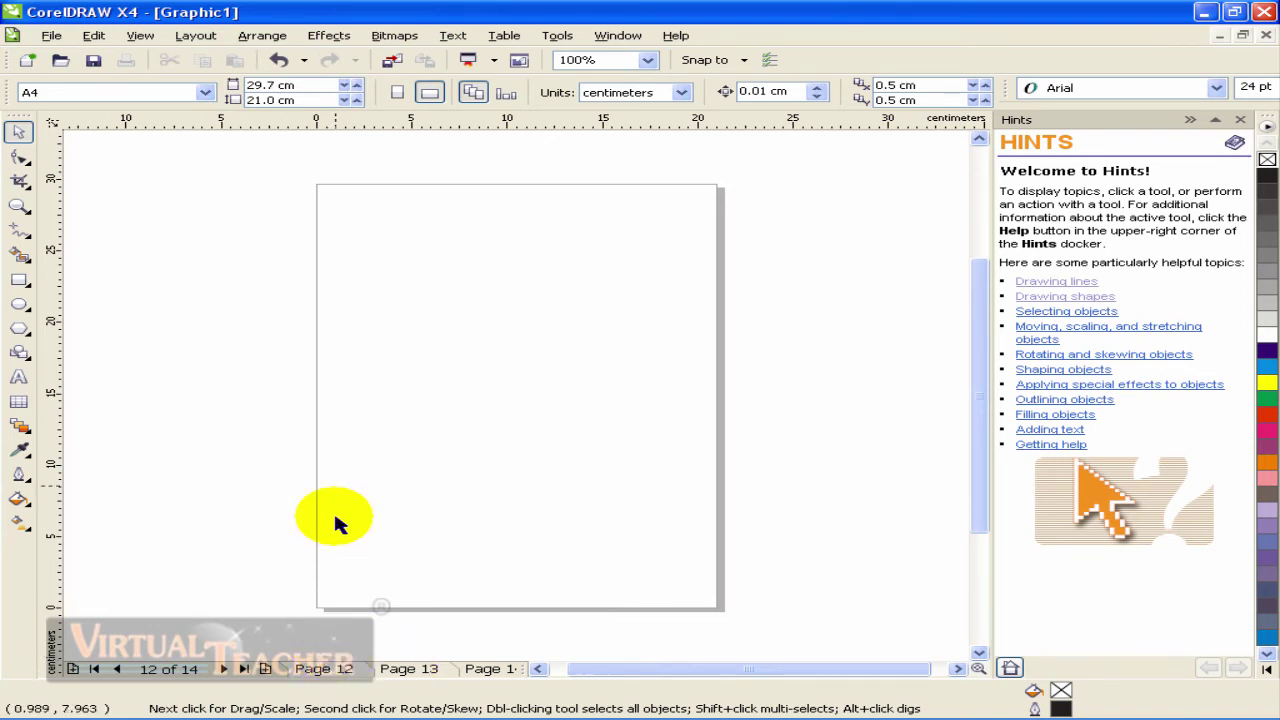
pyautogui.click(195, 36)
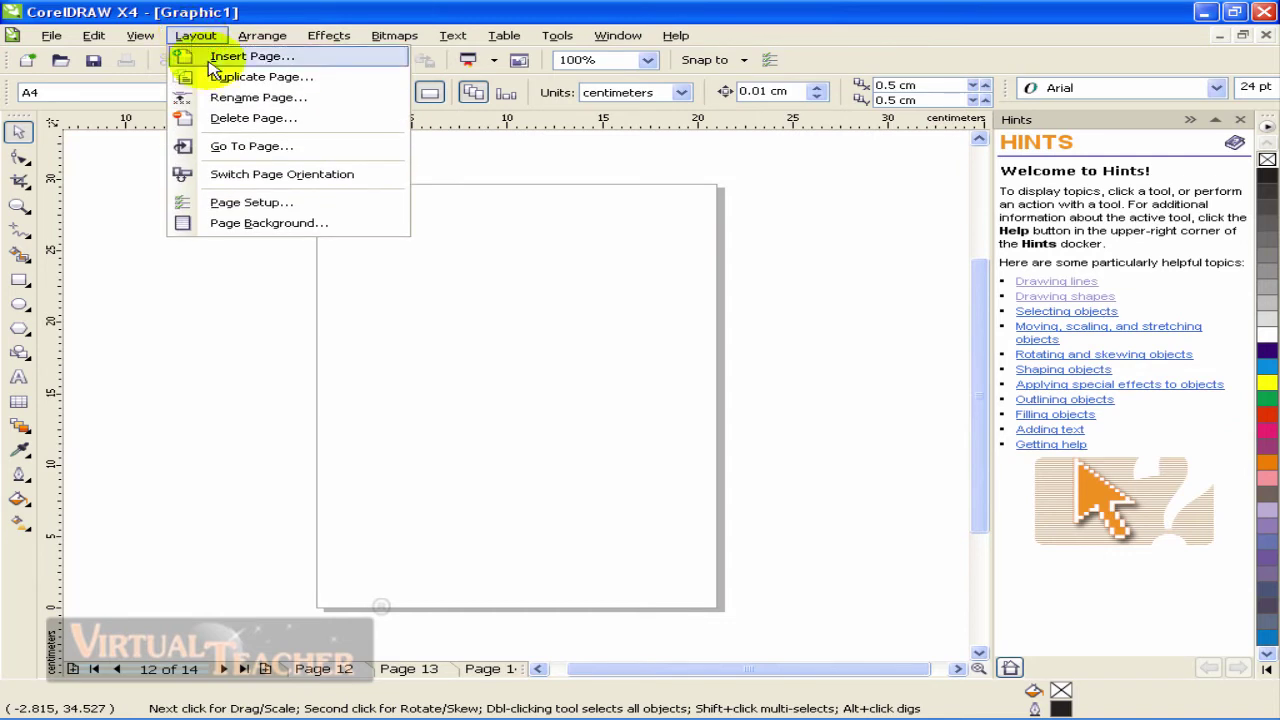
# Rename page 12 to 'front' so it shows as '12: front'.
pyautogui.click(240, 100)
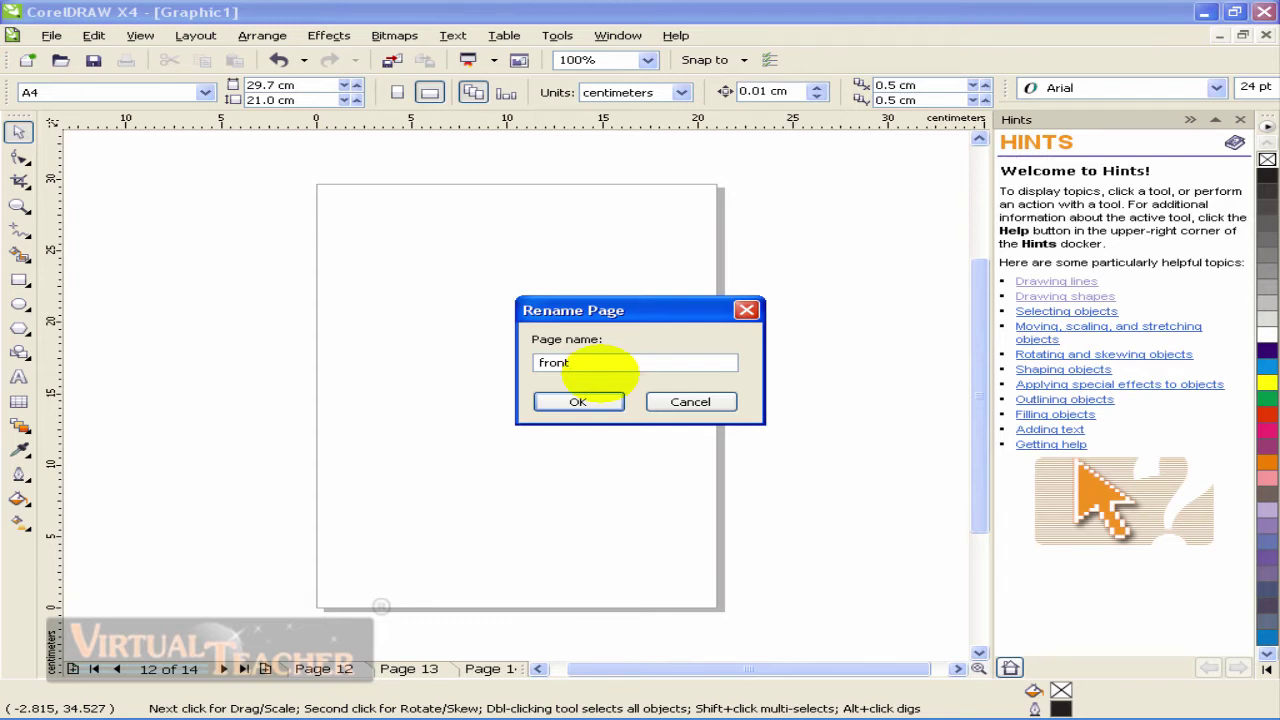
pyautogui.click(580, 402)
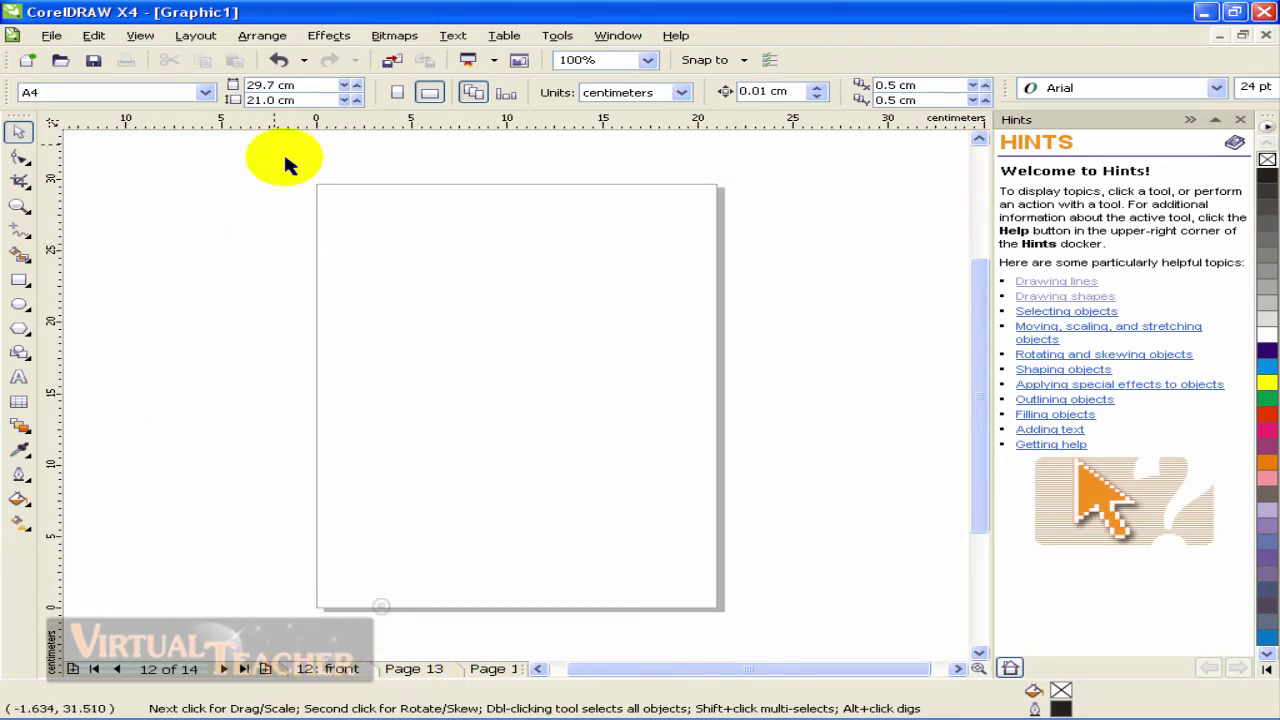
pyautogui.click(196, 36)
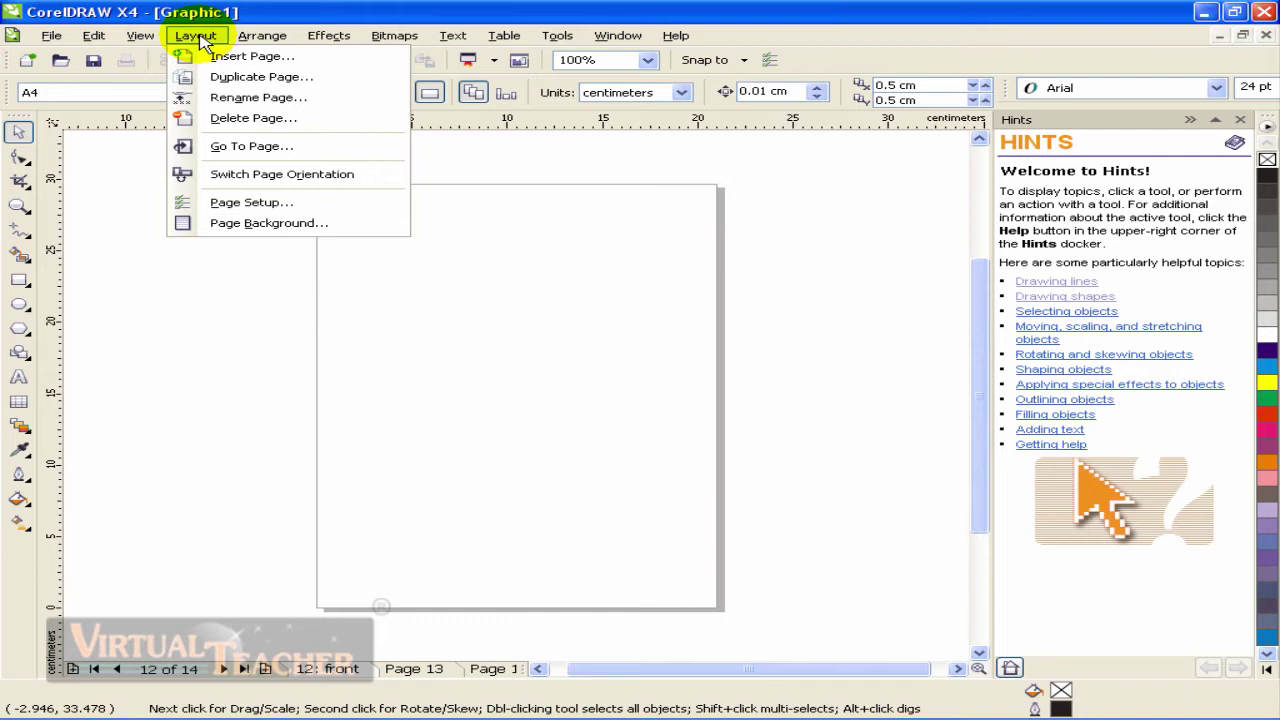
# Jump to page 14 using Go To Page.
pyautogui.click(355, 152)
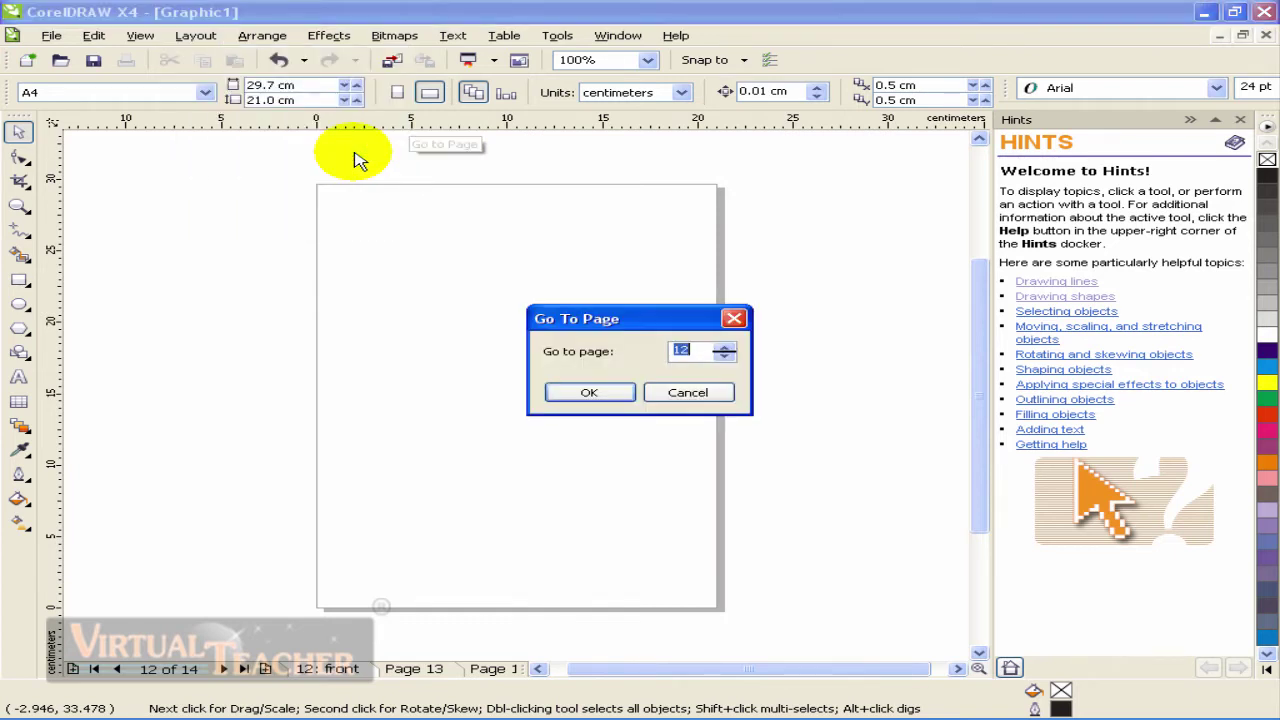
pyautogui.click(723, 346)
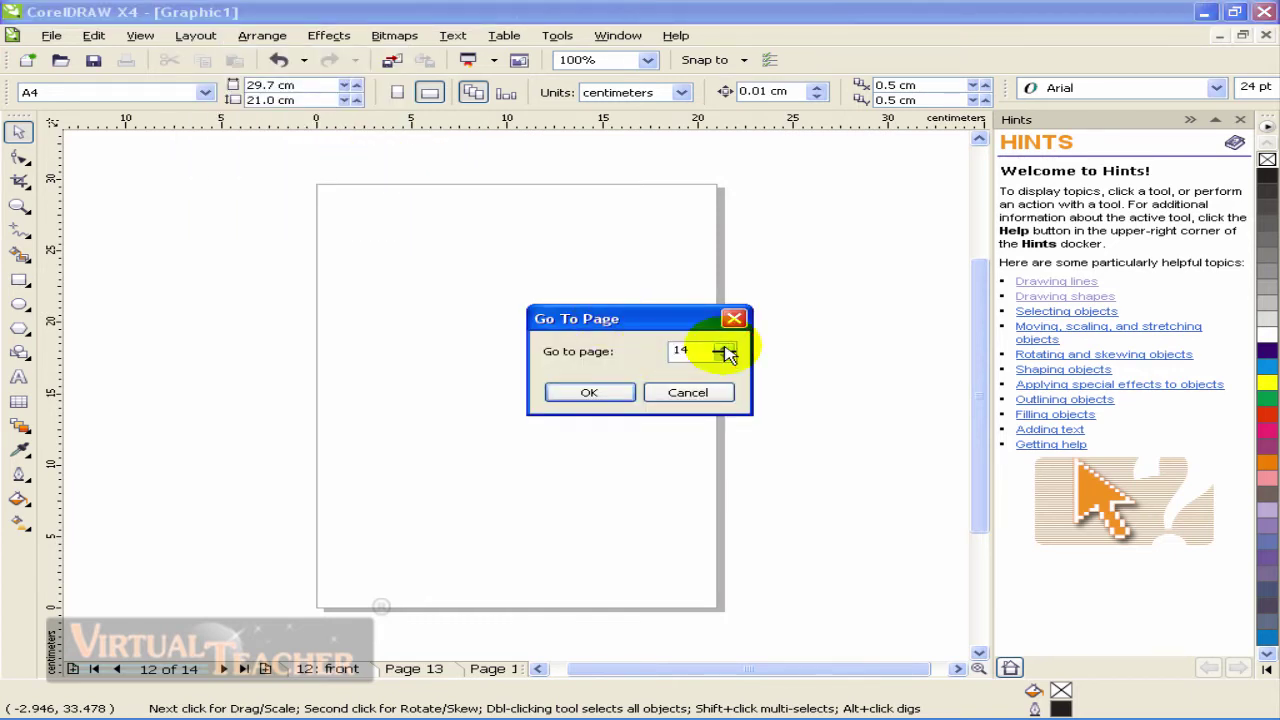
pyautogui.doubleClick(688, 350)
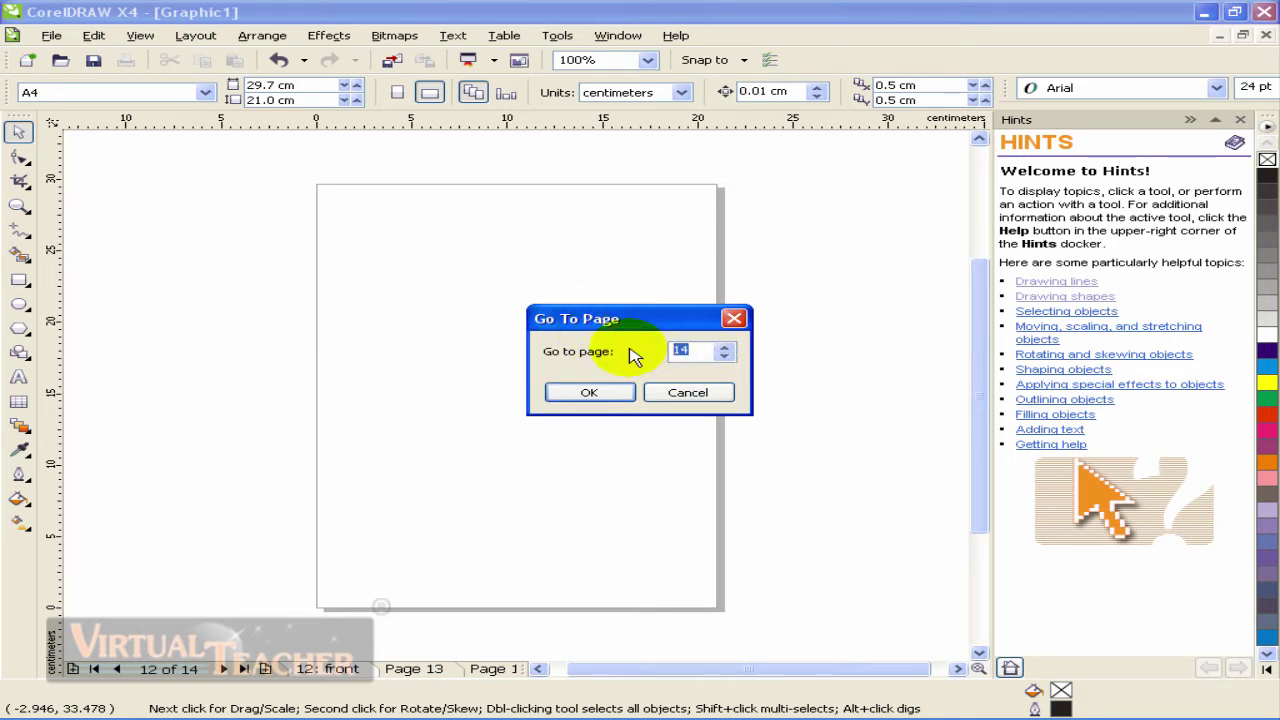
pyautogui.click(592, 393)
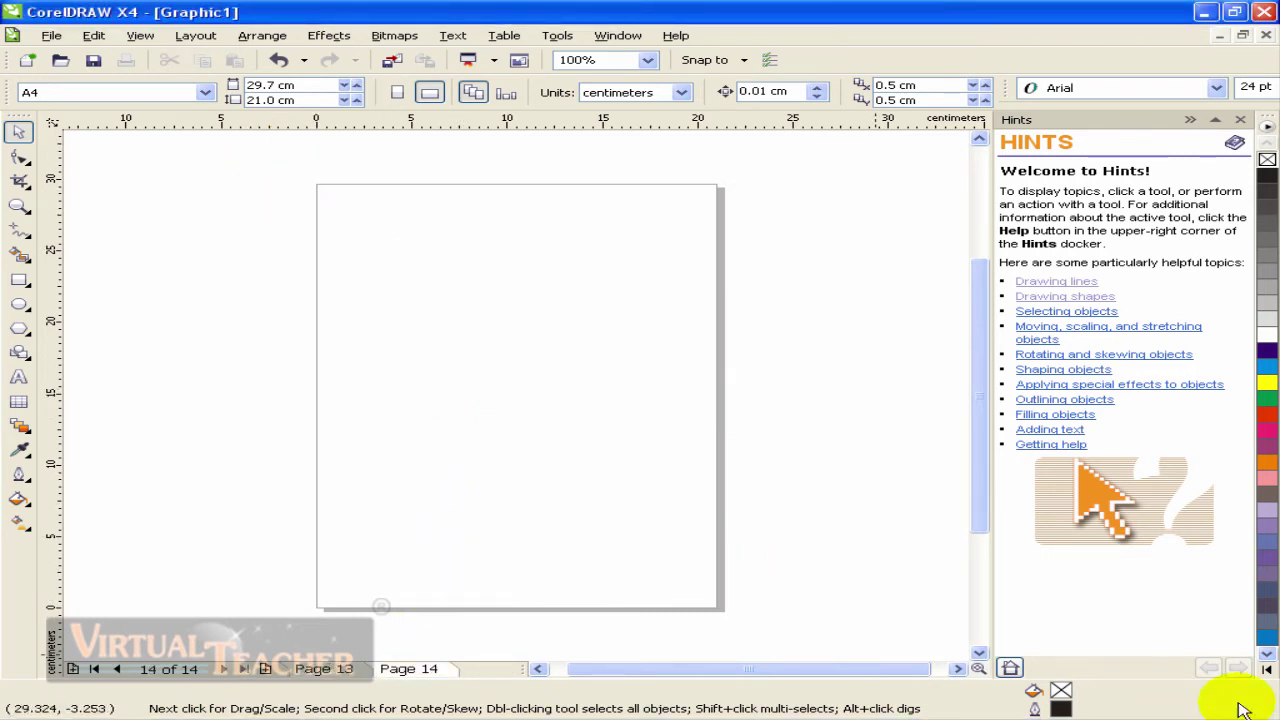
# Switch page 14 to landscape orientation, 29.7 x 21.0 cm.
pyautogui.click(196, 36)
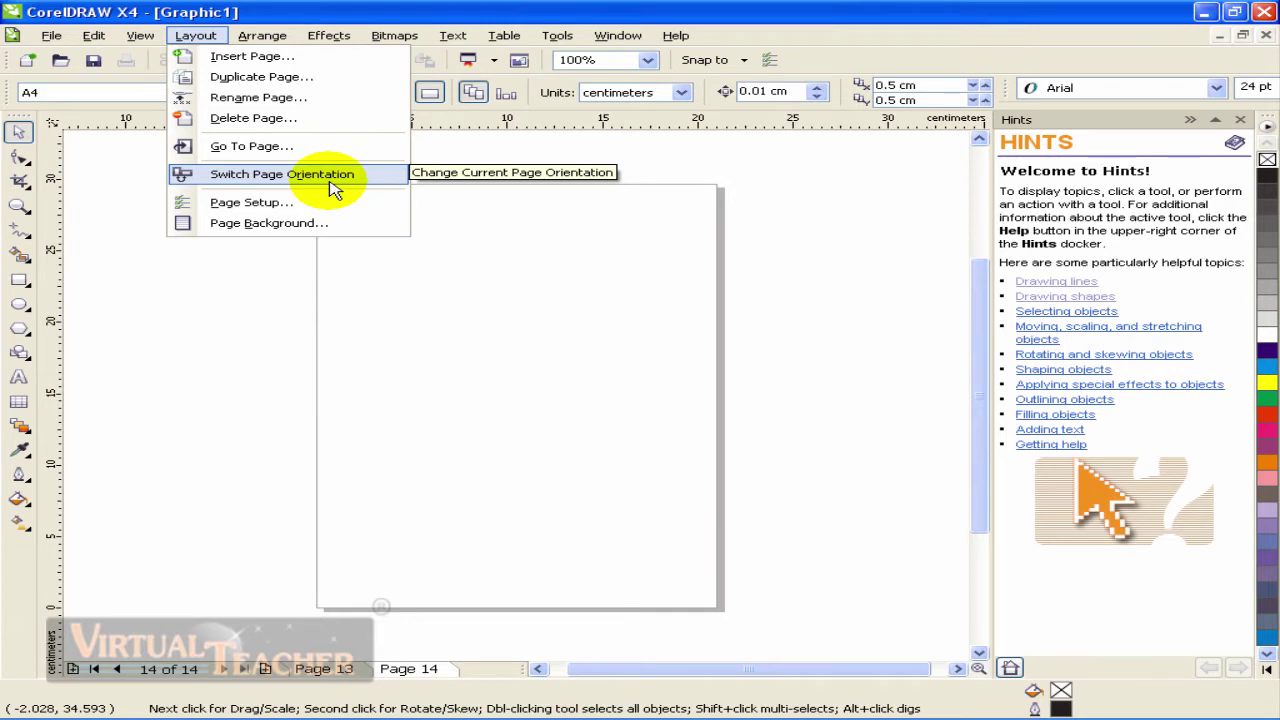
pyautogui.click(263, 175)
pyautogui.click(196, 36)
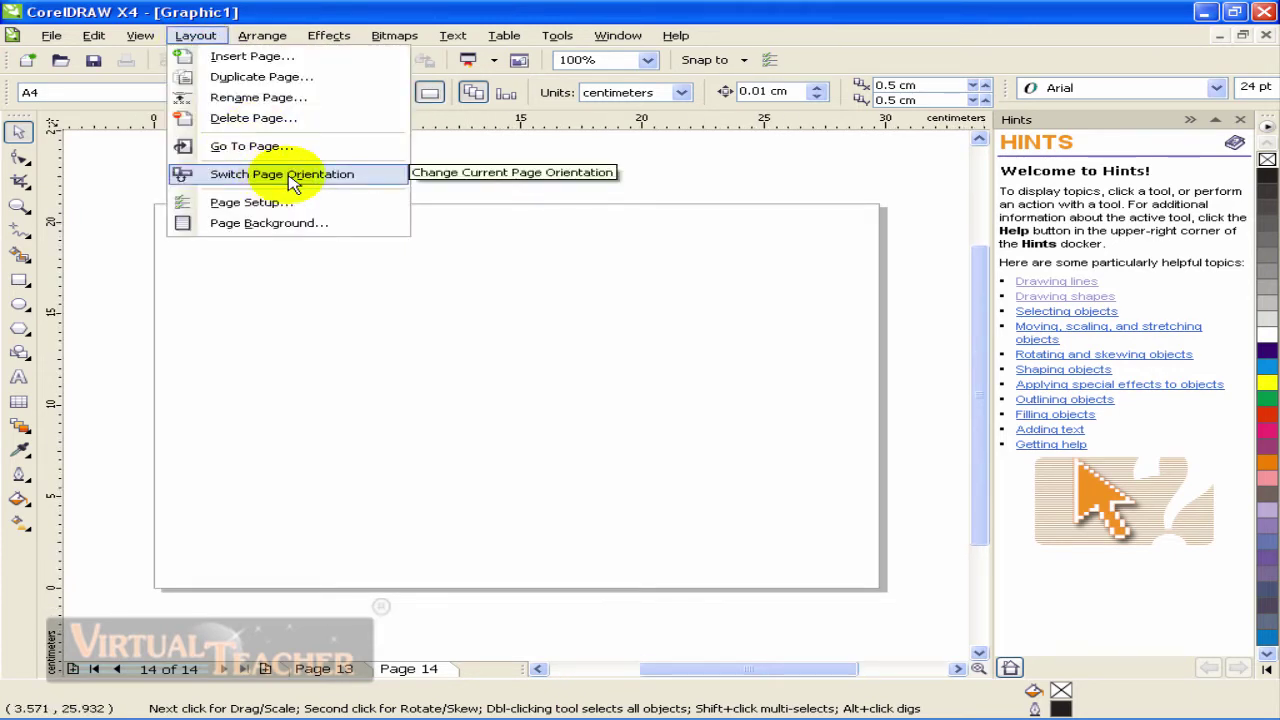
pyautogui.click(573, 268)
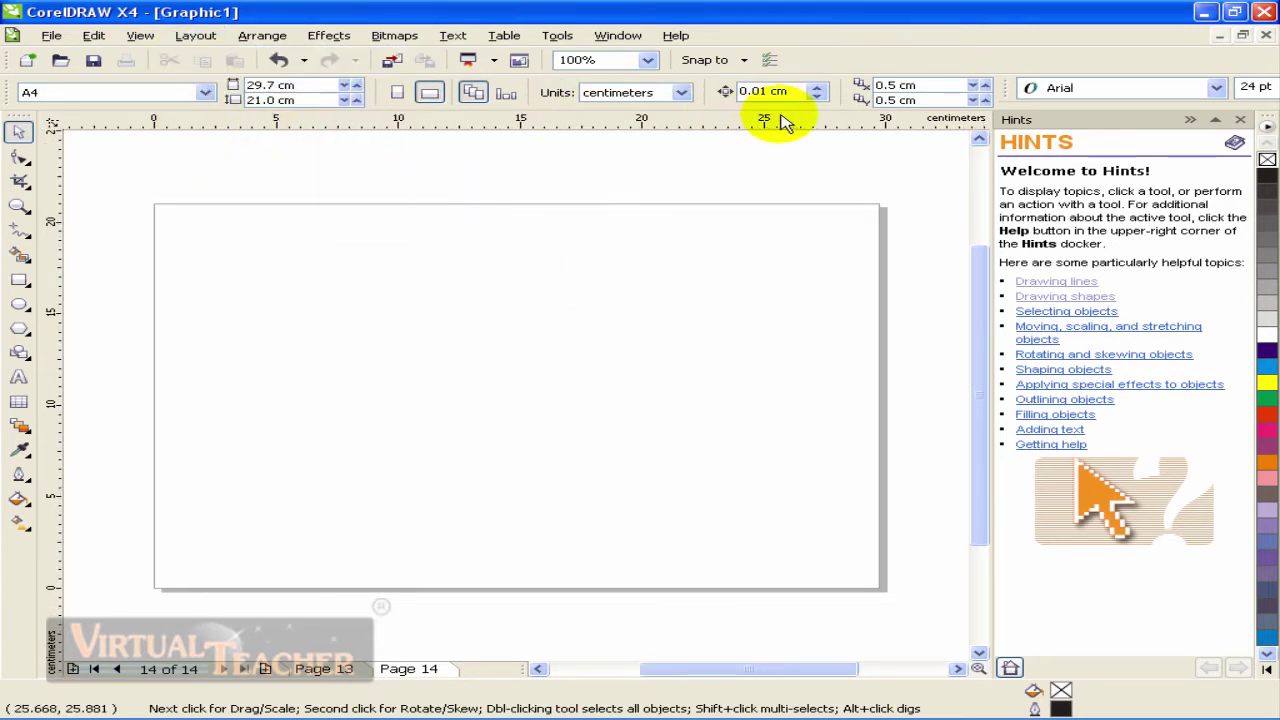
pyautogui.click(192, 35)
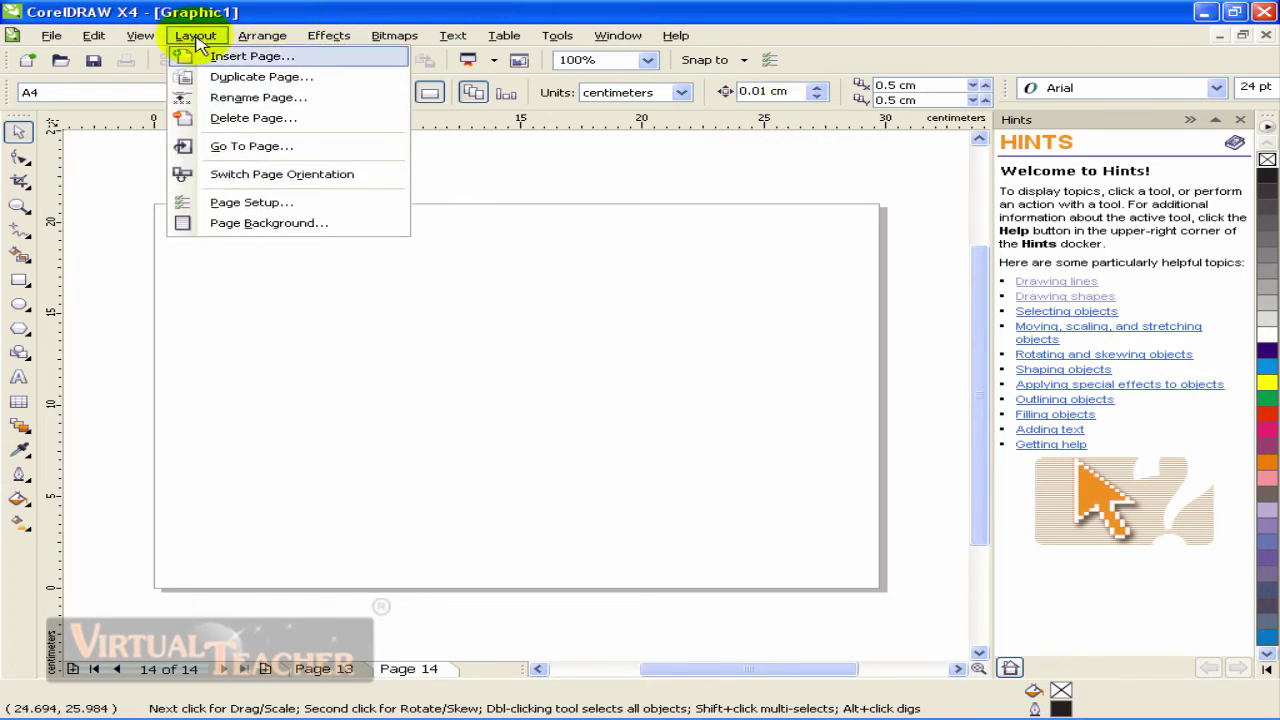
pyautogui.click(265, 207)
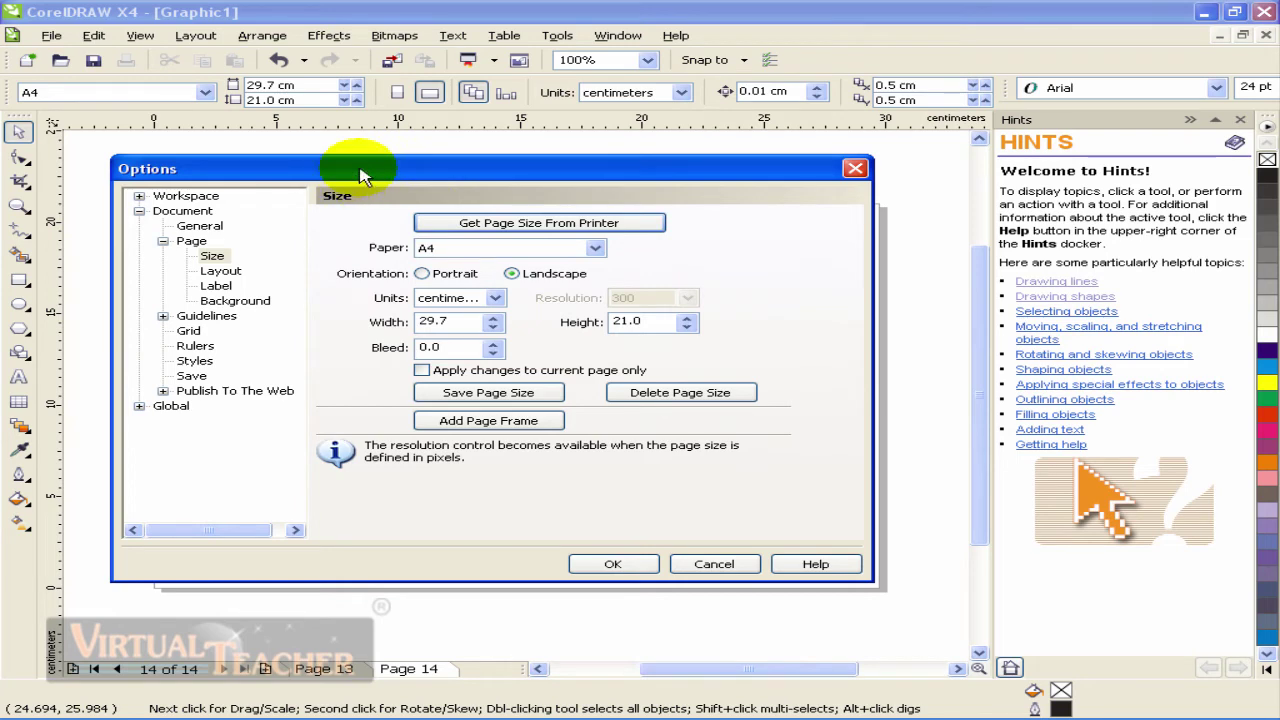
pyautogui.click(852, 167)
pyautogui.click(556, 36)
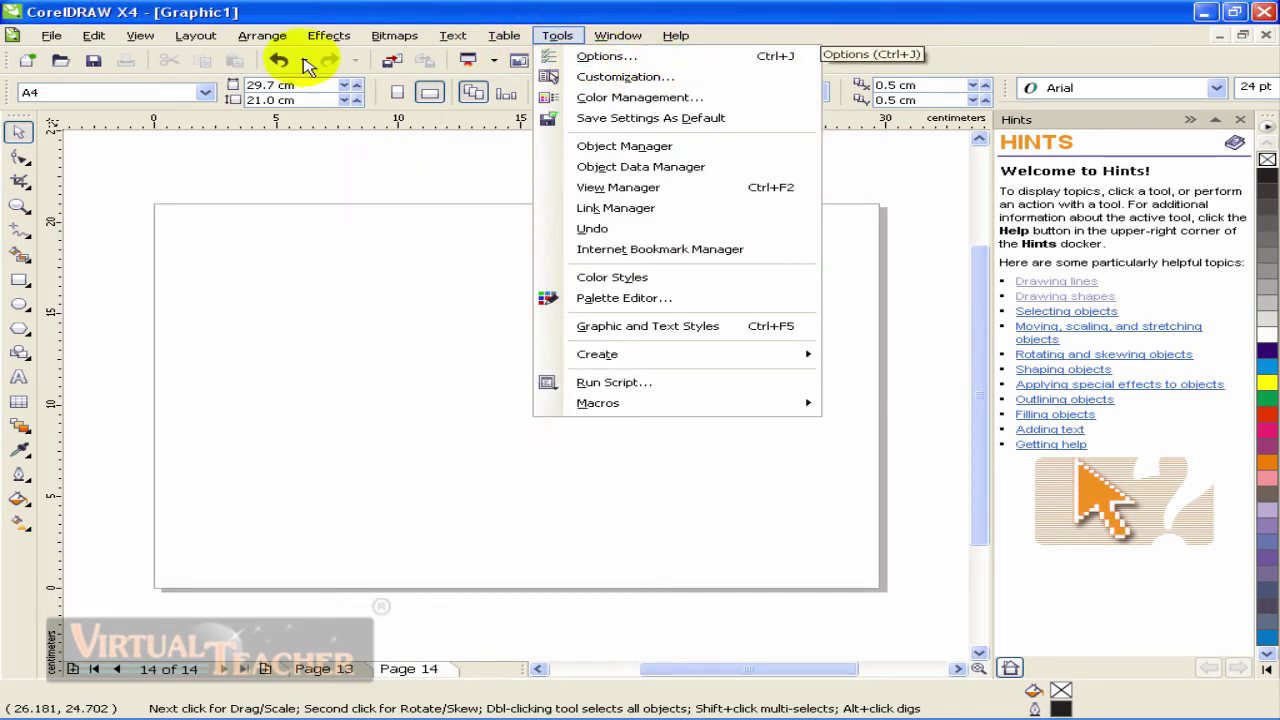
pyautogui.click(193, 35)
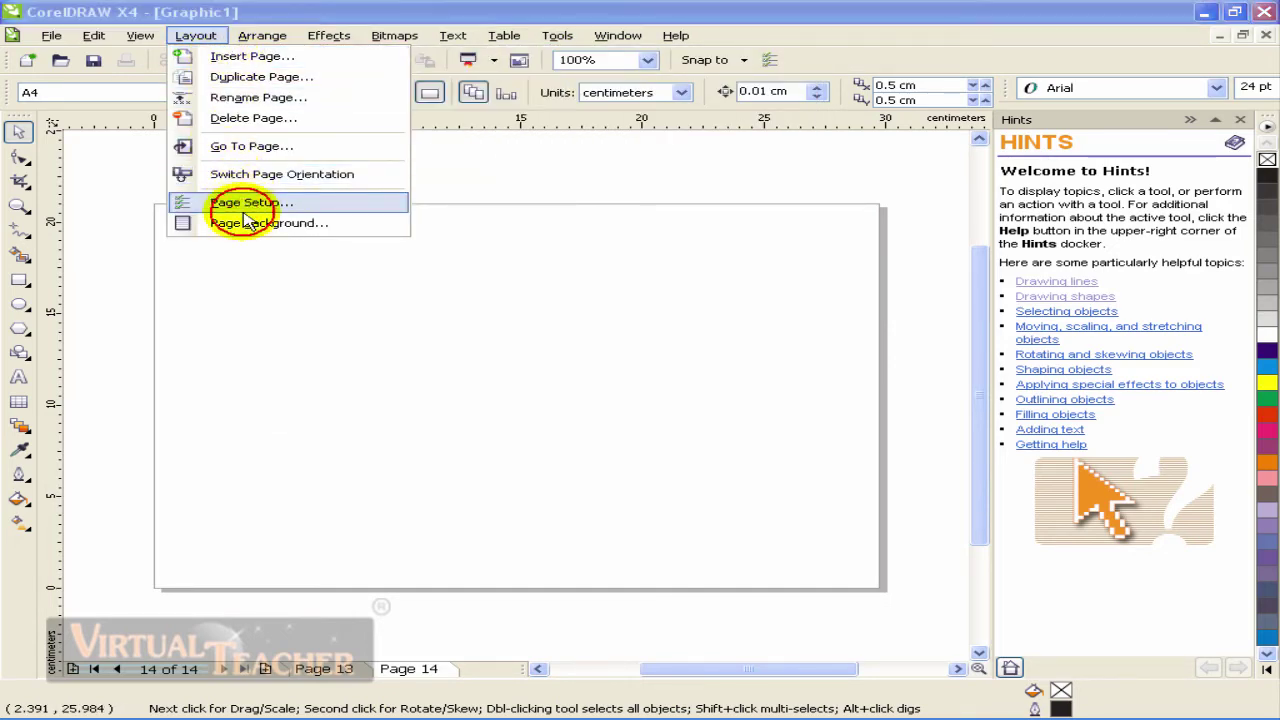
pyautogui.click(240, 205)
pyautogui.moveTo(336, 160); pyautogui.dragTo(331, 146)
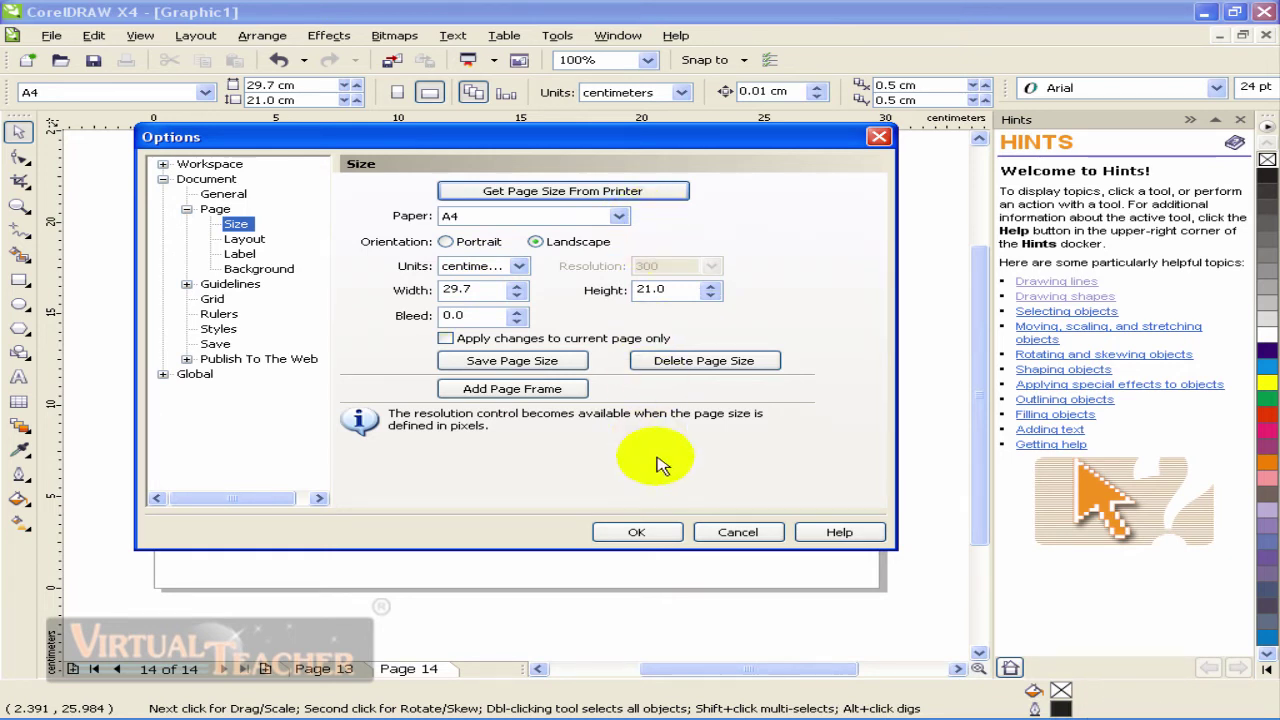
pyautogui.click(646, 537)
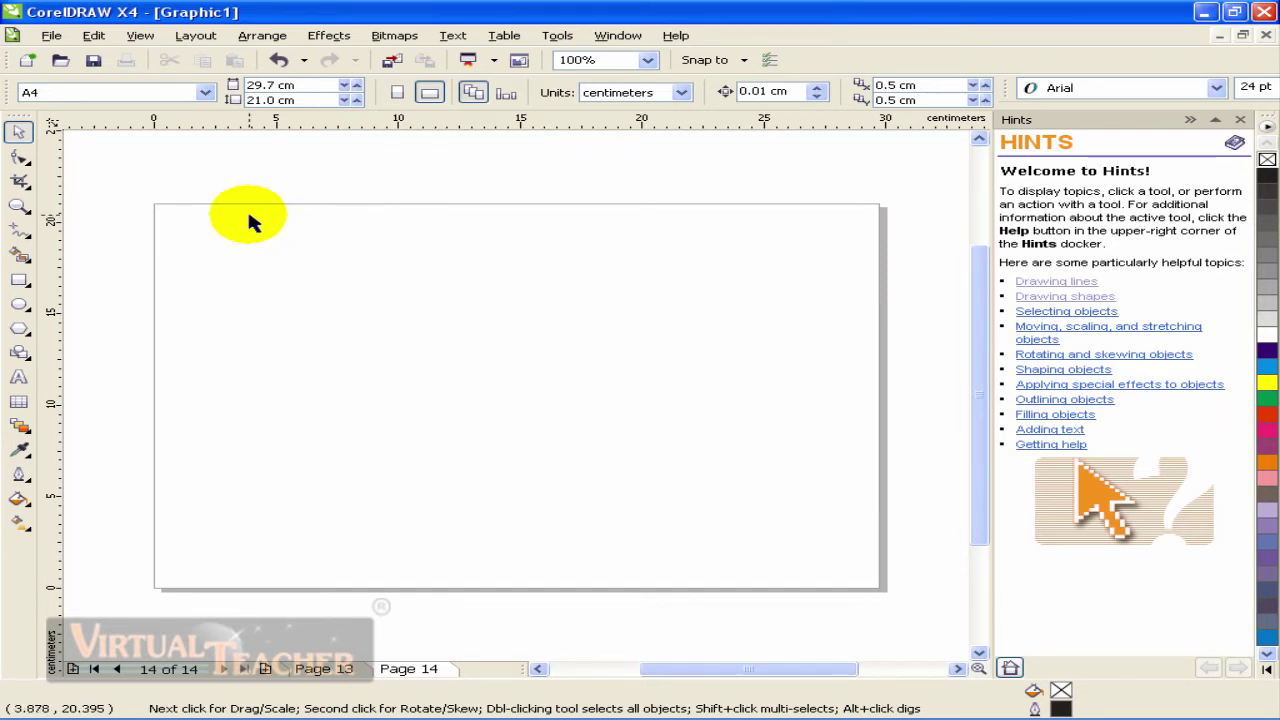
pyautogui.click(210, 45)
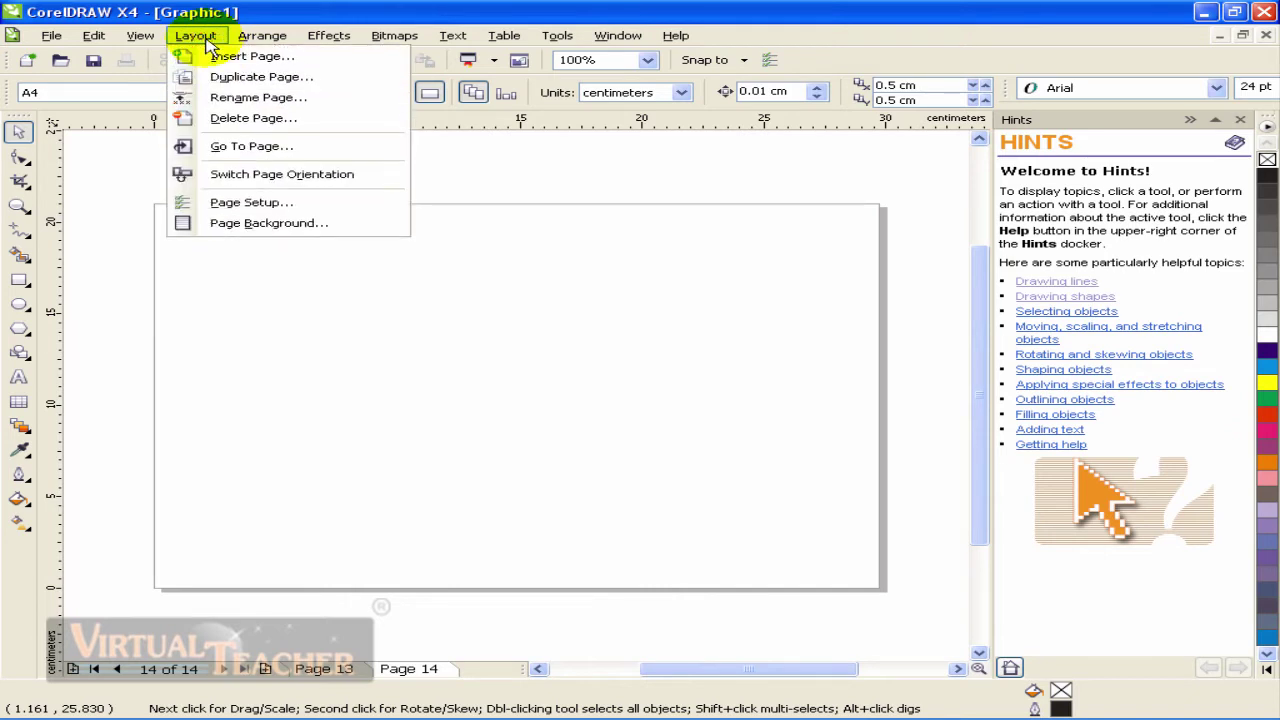
pyautogui.click(528, 214)
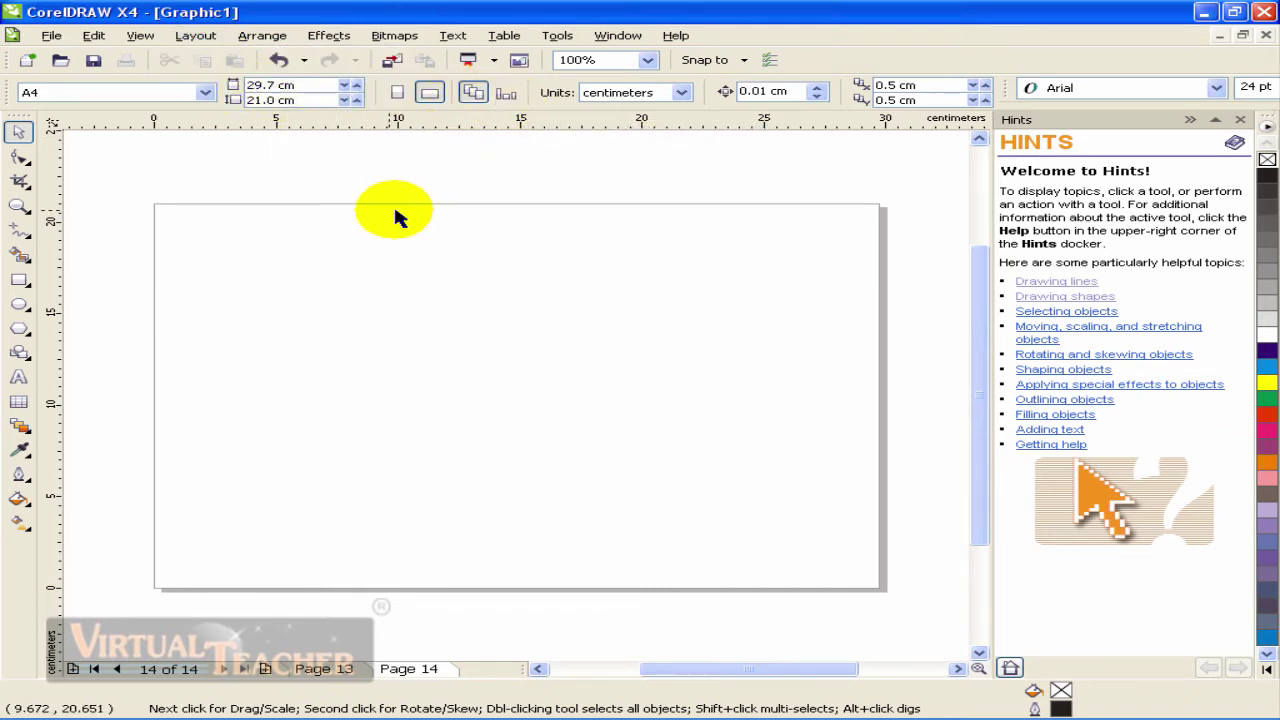
pyautogui.click(355, 212)
pyautogui.click(200, 38)
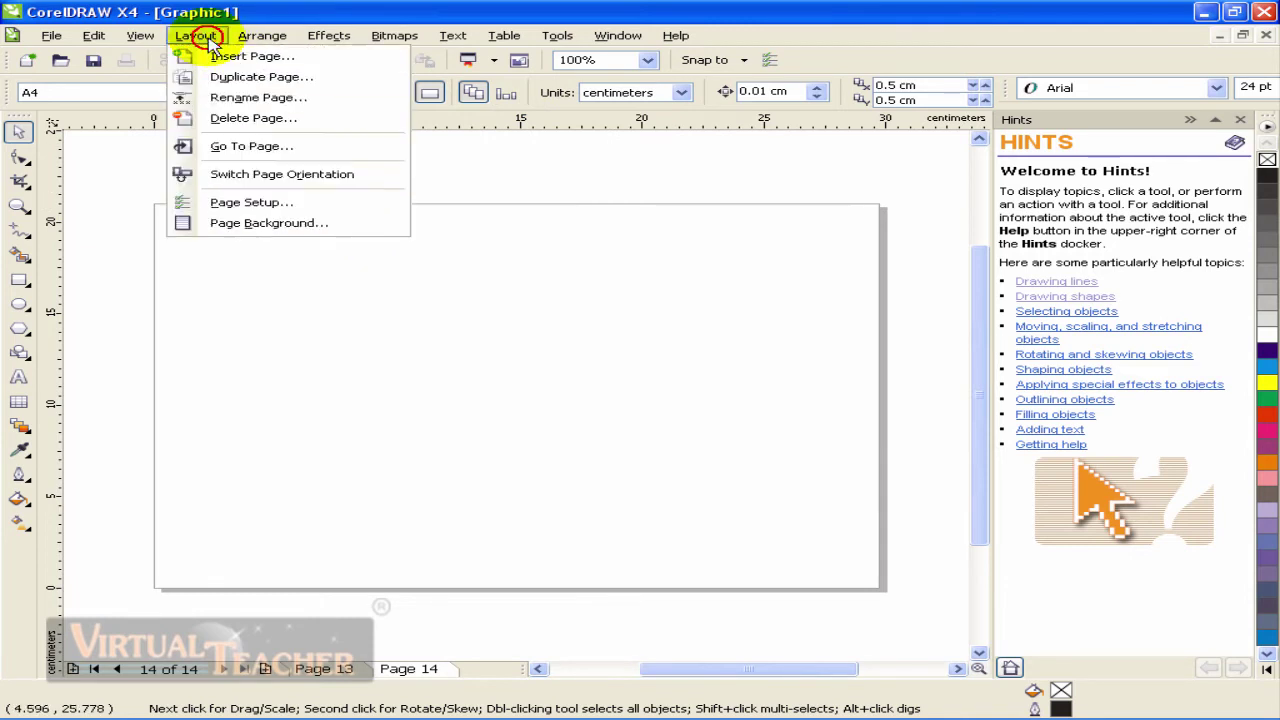
# Try a light solid colour as the page background in Page Background settings.
pyautogui.click(312, 230)
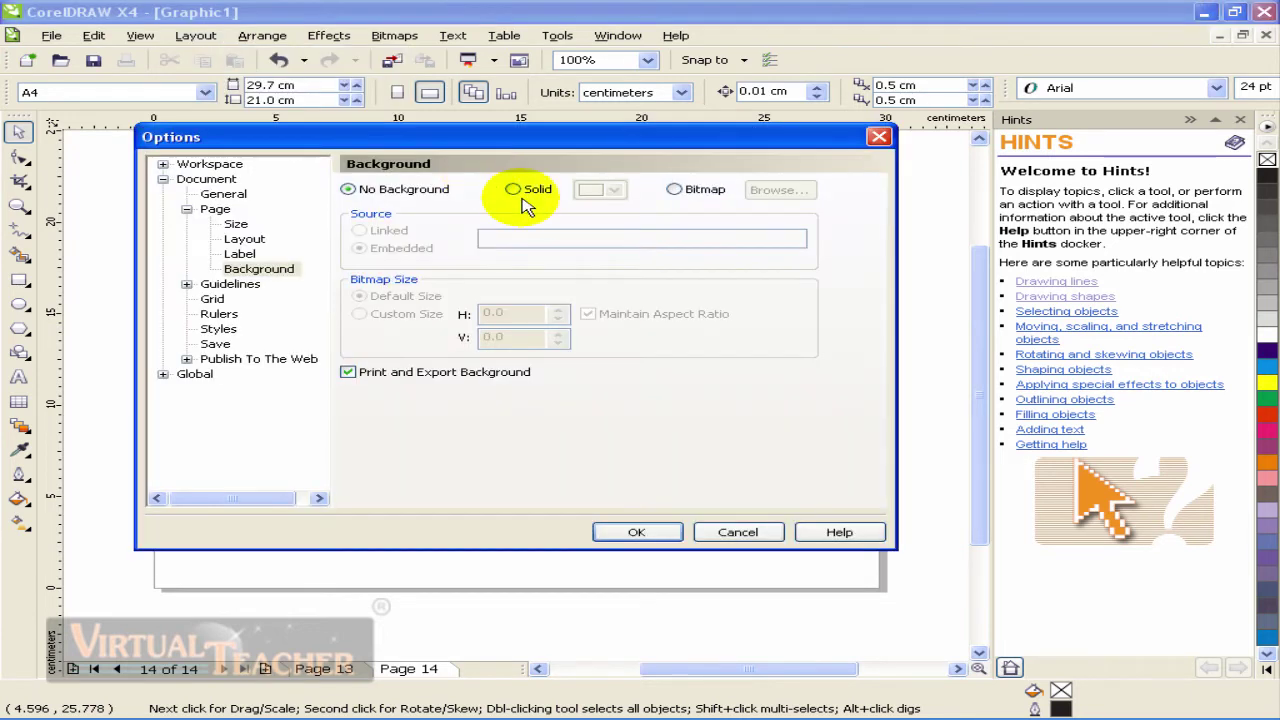
pyautogui.click(513, 190)
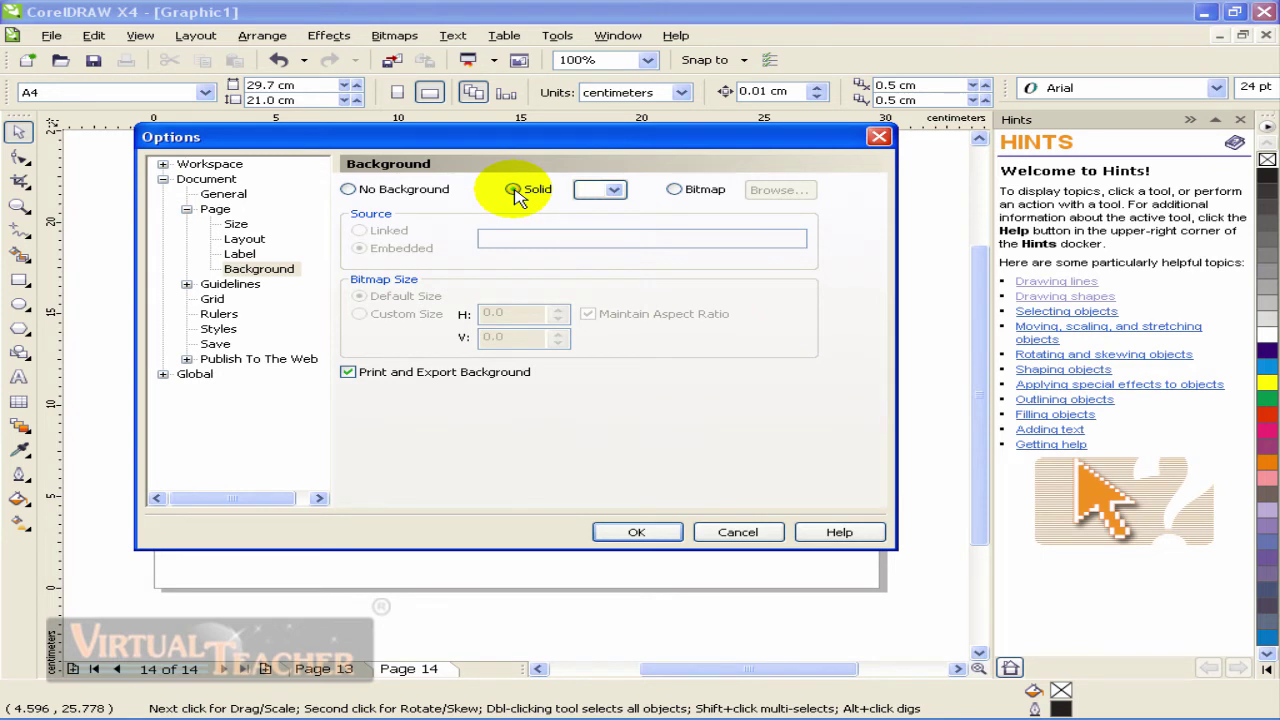
pyautogui.click(612, 190)
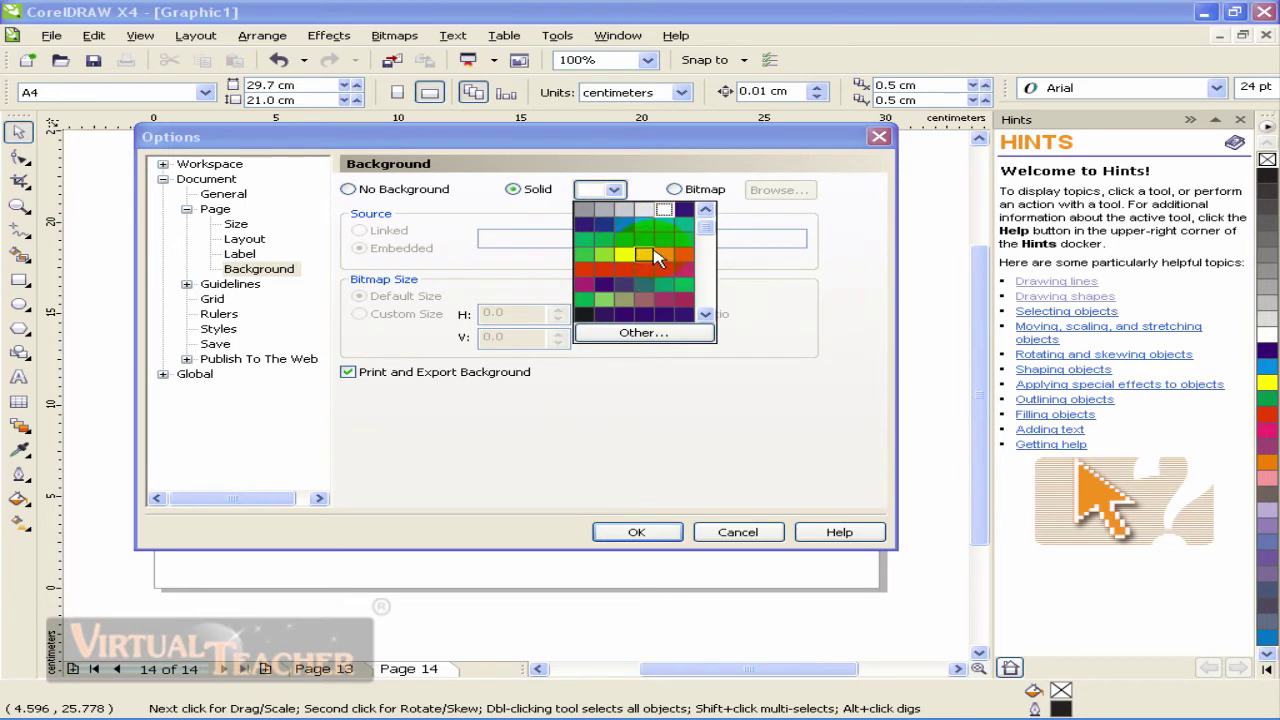
pyautogui.click(623, 210)
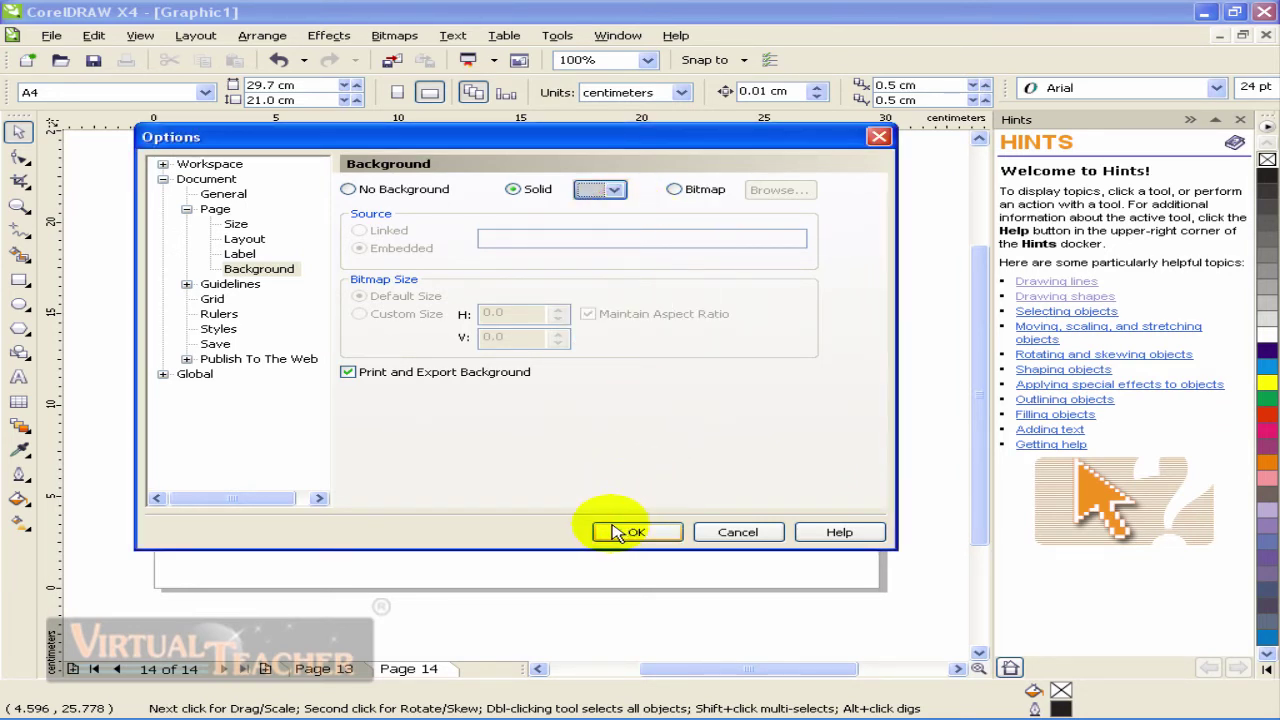
pyautogui.moveTo(390, 138)
pyautogui.mouseDown()
pyautogui.moveTo(795, 147)
pyautogui.moveTo(414, 146)
pyautogui.mouseUp()
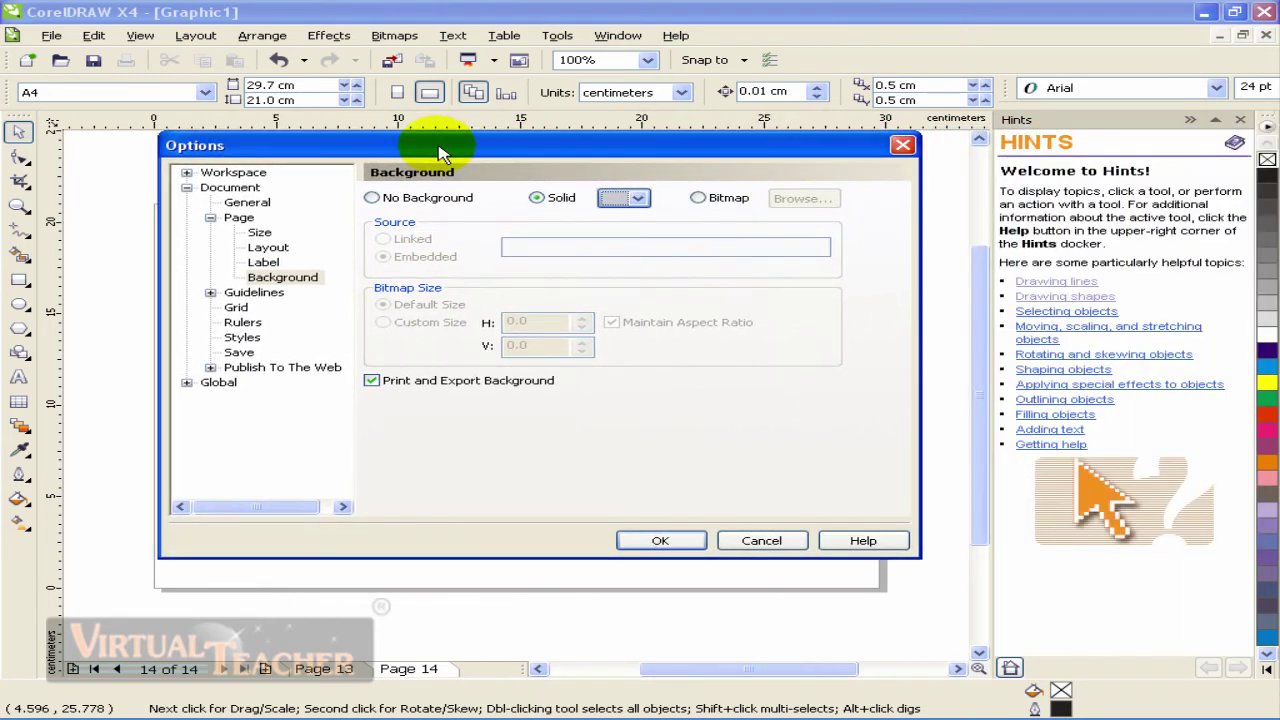
# Set the page background to the Sunset bitmap from My Pictures > Sample Pictures.
pyautogui.click(698, 200)
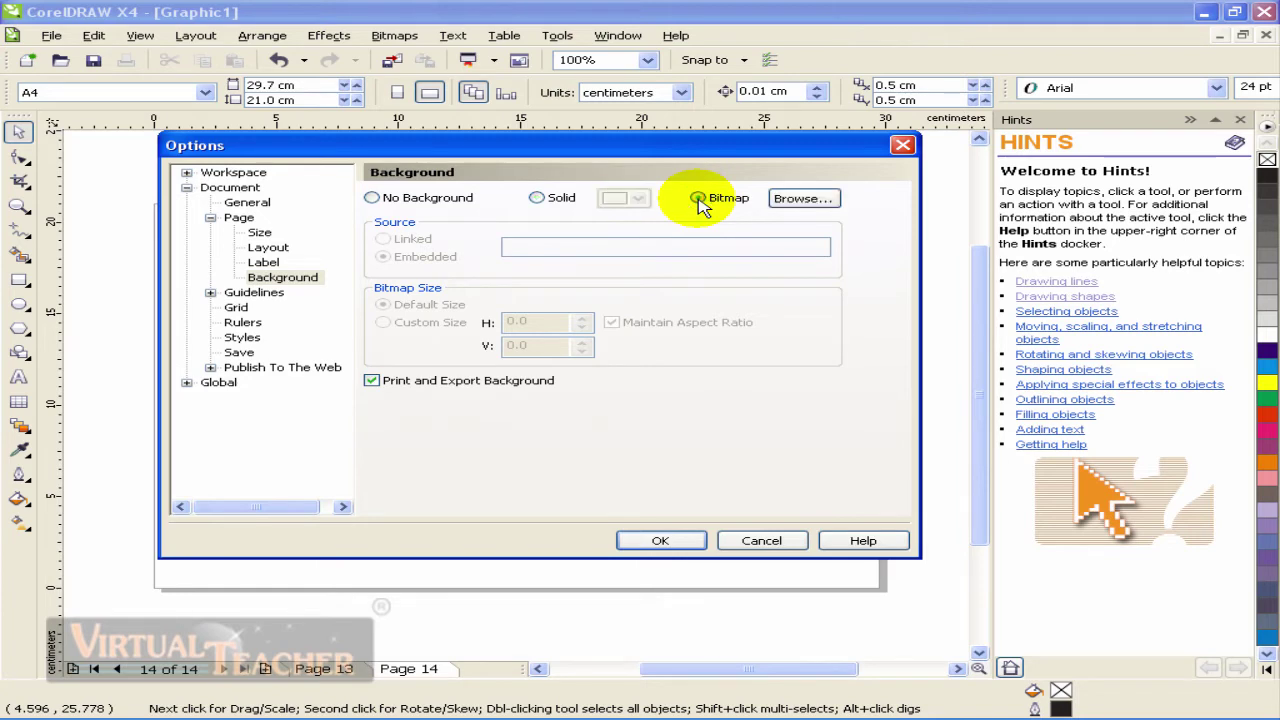
pyautogui.click(803, 199)
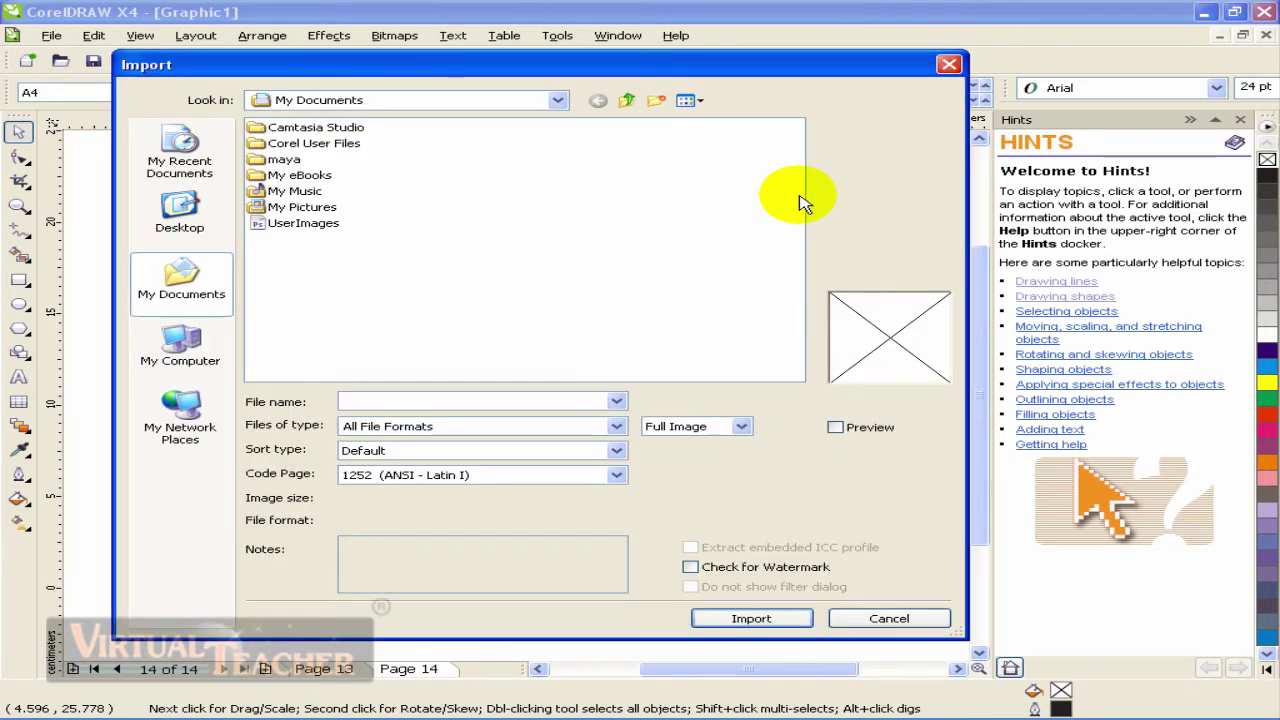
pyautogui.doubleClick(300, 207)
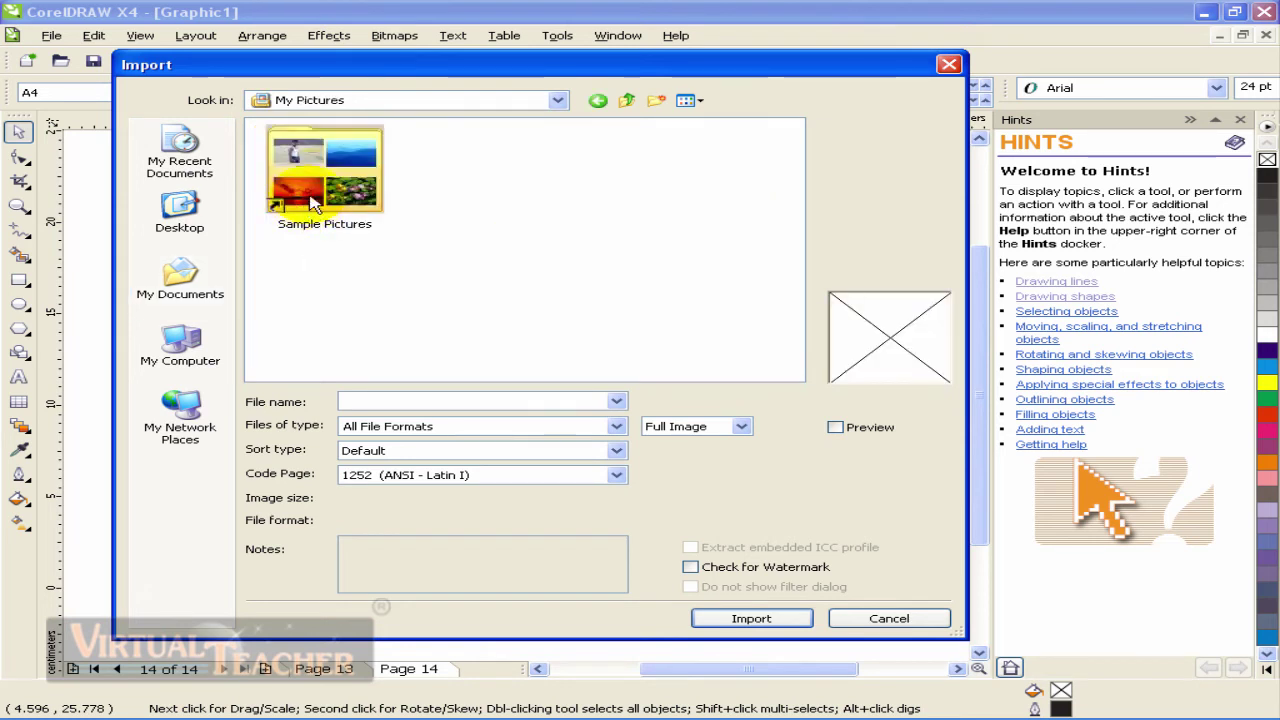
pyautogui.doubleClick(315, 190)
pyautogui.click(300, 144)
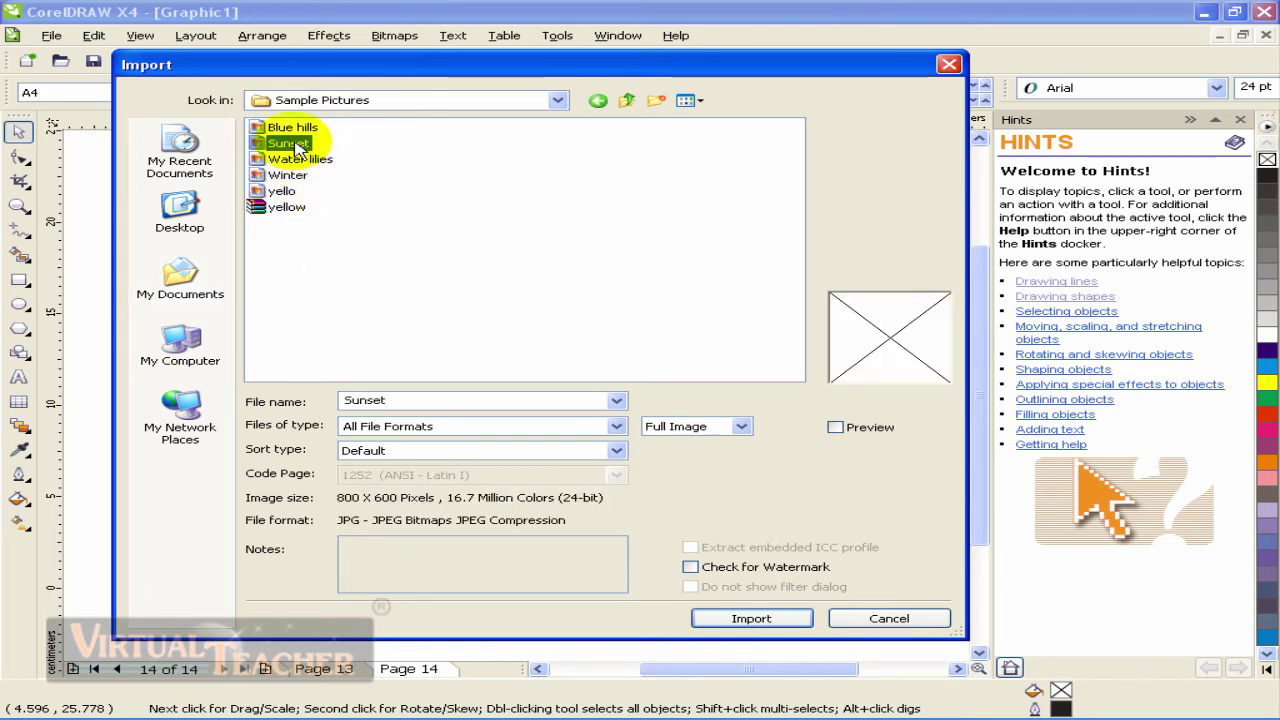
pyautogui.click(783, 624)
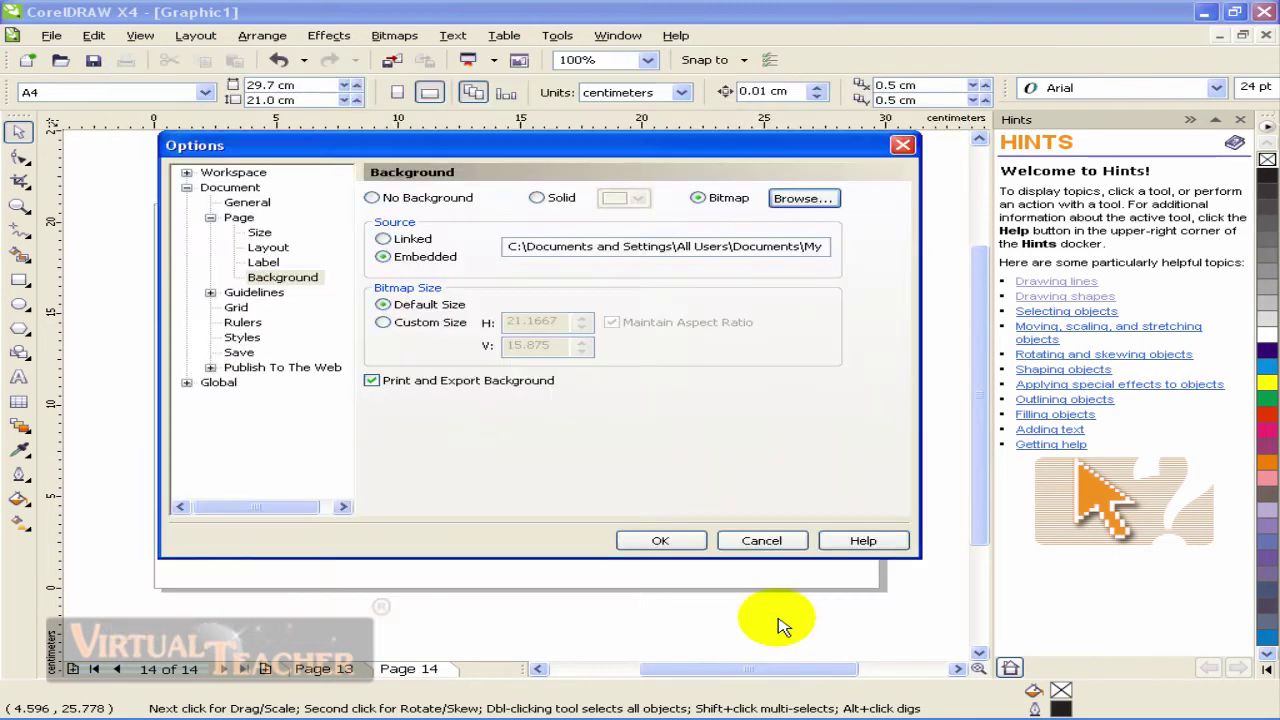
pyautogui.click(674, 543)
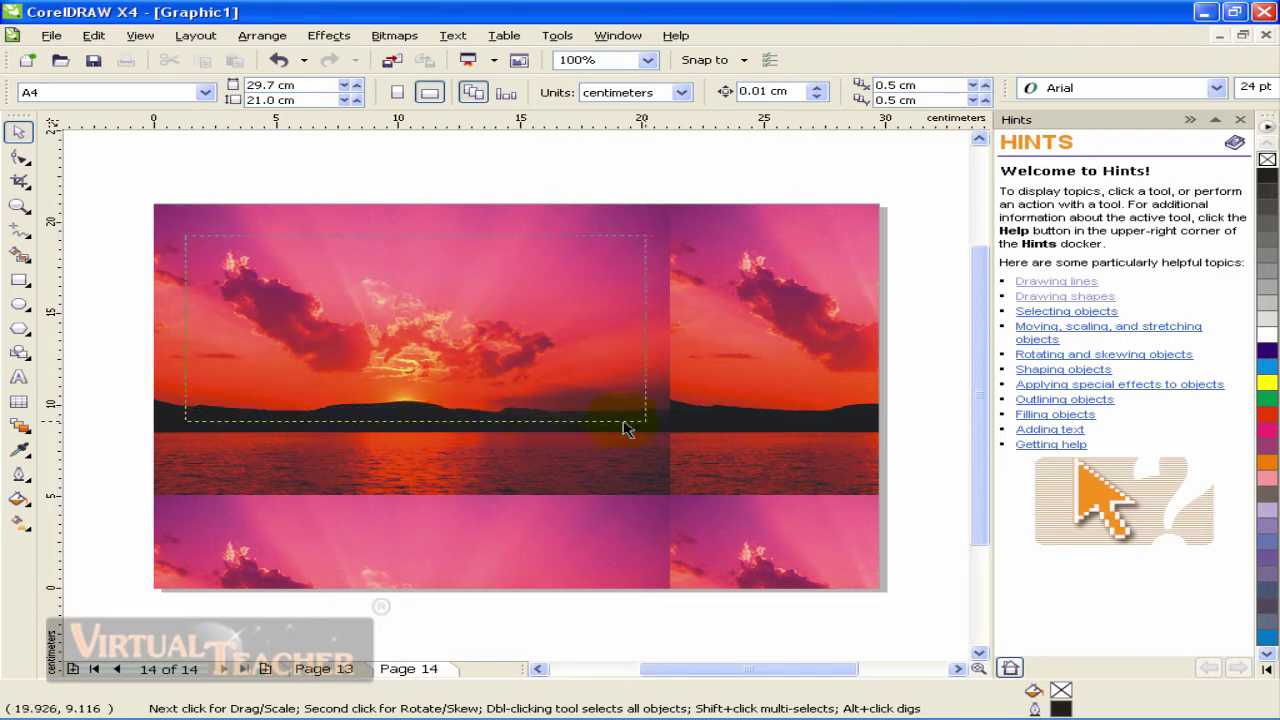
# Zoom out and switch to Page Sorter View to see all pages with the Sunset background.
pyautogui.click(443, 312)
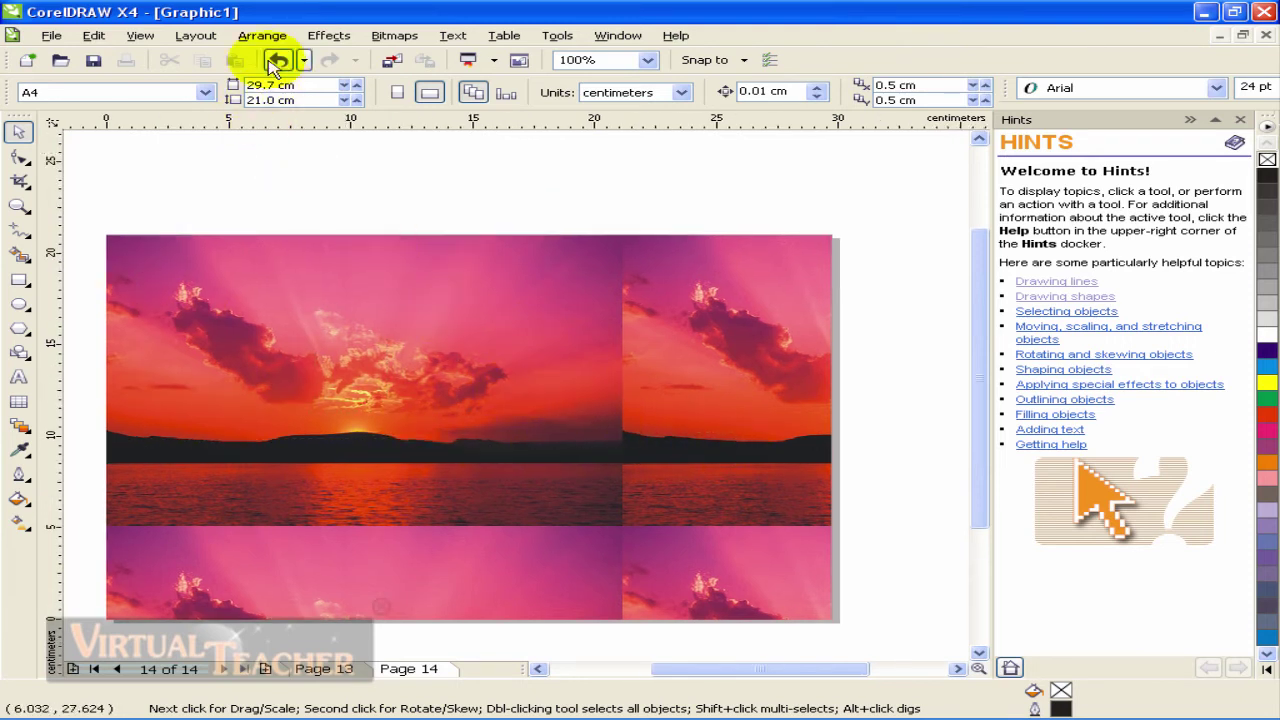
pyautogui.click(195, 35)
pyautogui.click(465, 360)
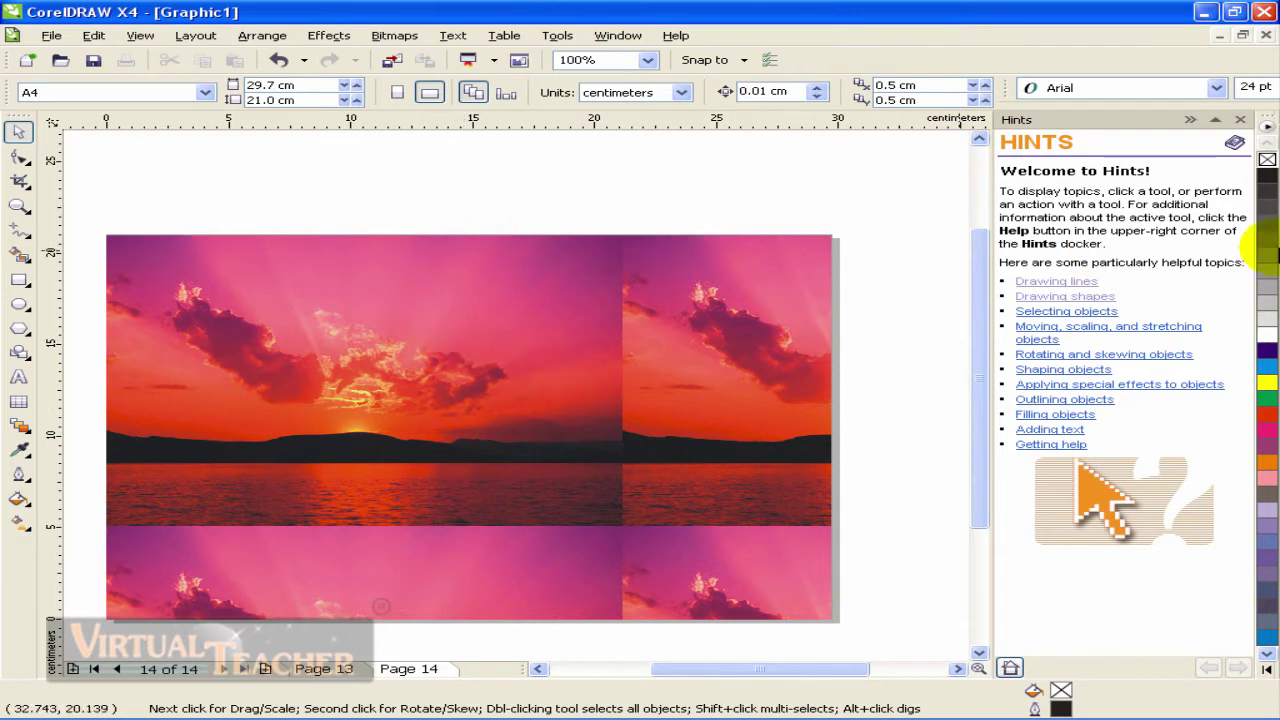
pyautogui.click(453, 311)
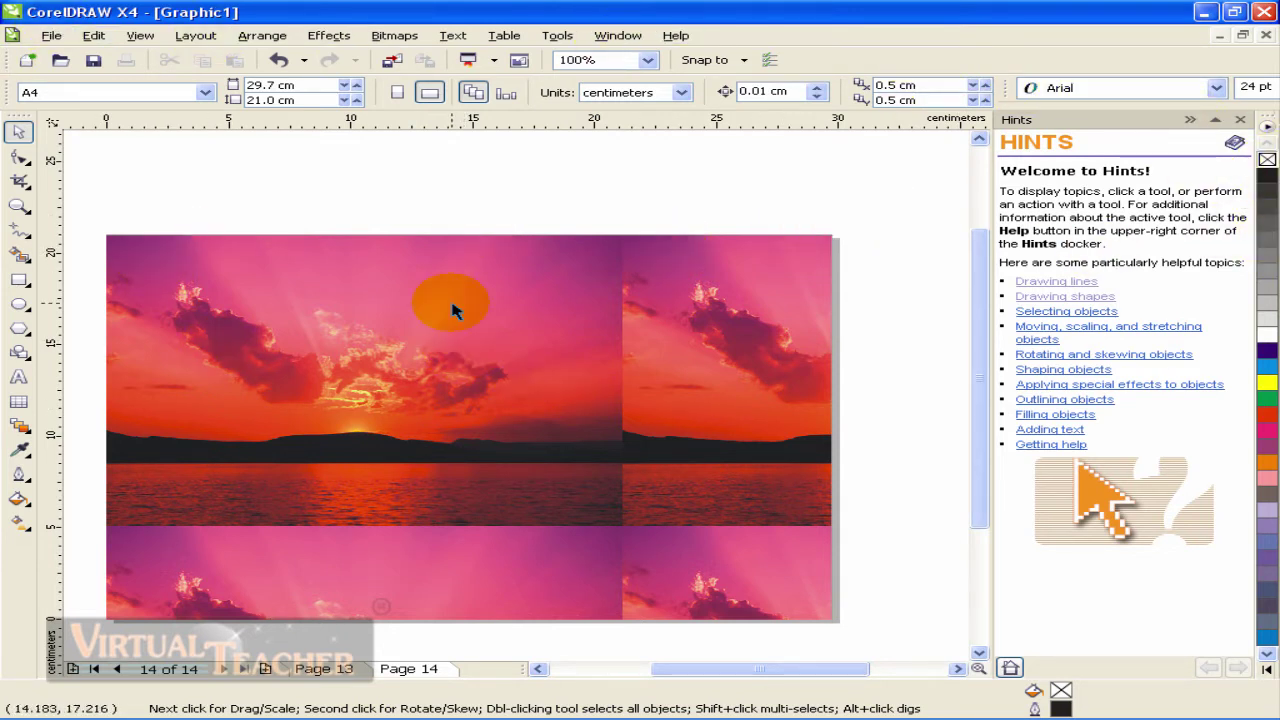
pyautogui.scroll(-2, 453, 311)
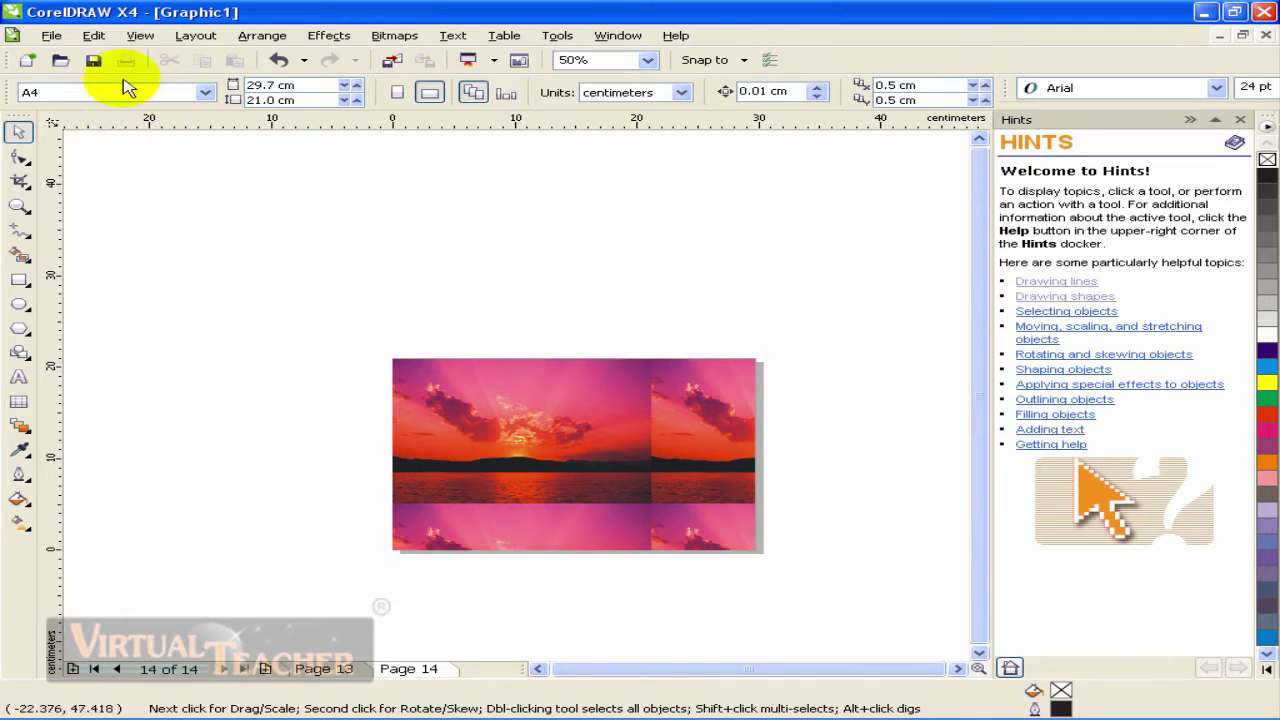
pyautogui.click(140, 36)
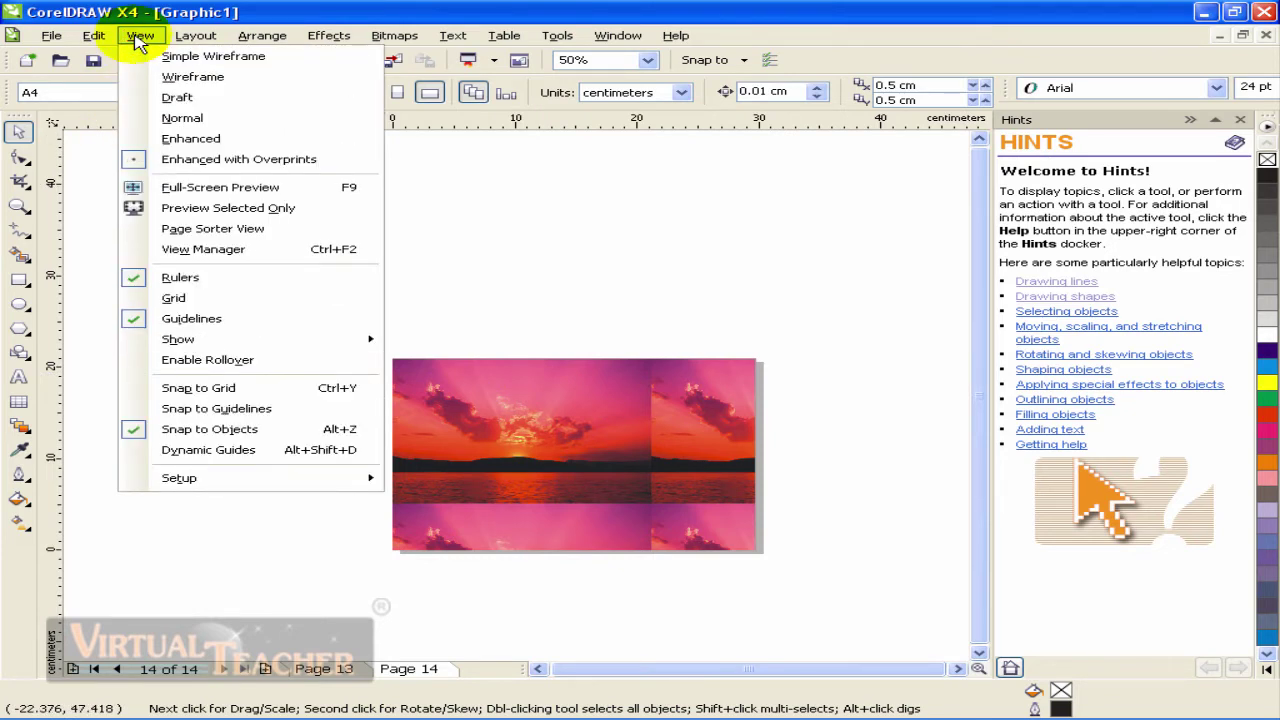
pyautogui.click(268, 233)
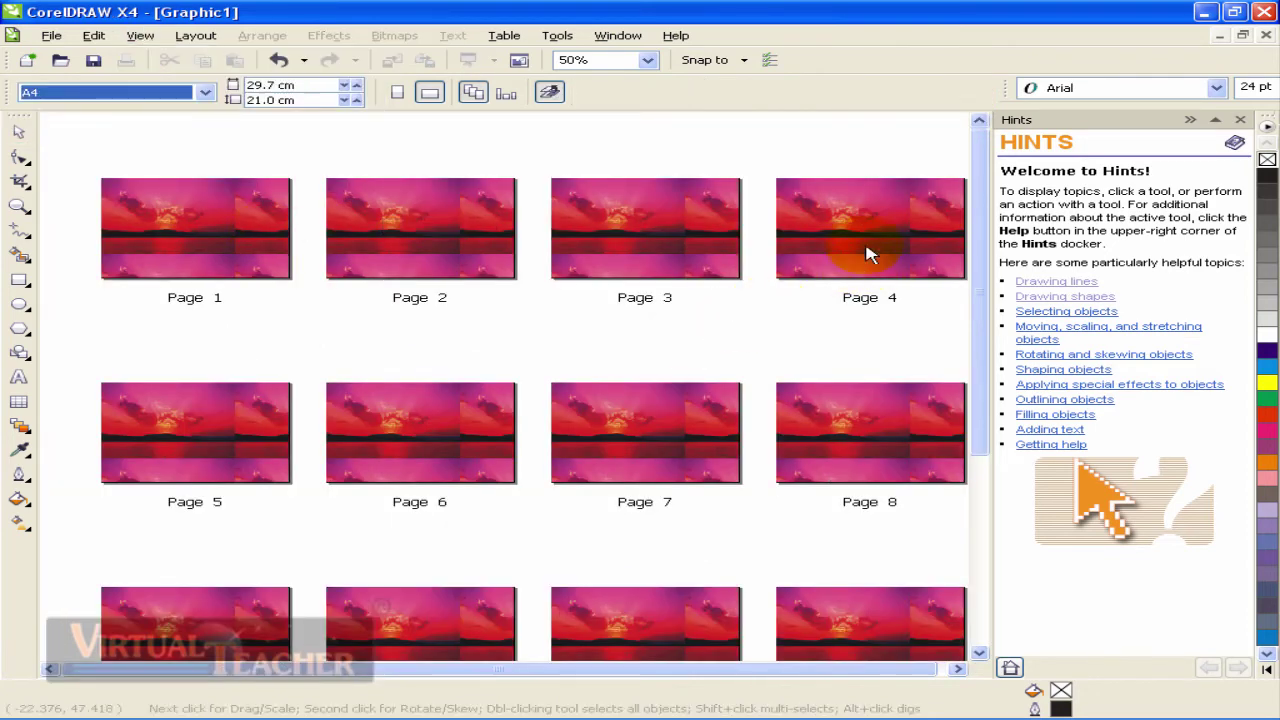
# In Page Sorter View, drag the Page 1 thumbnail to third position in the page order.
pyautogui.click(988, 250)
pyautogui.moveTo(988, 250); pyautogui.dragTo(541, 193)
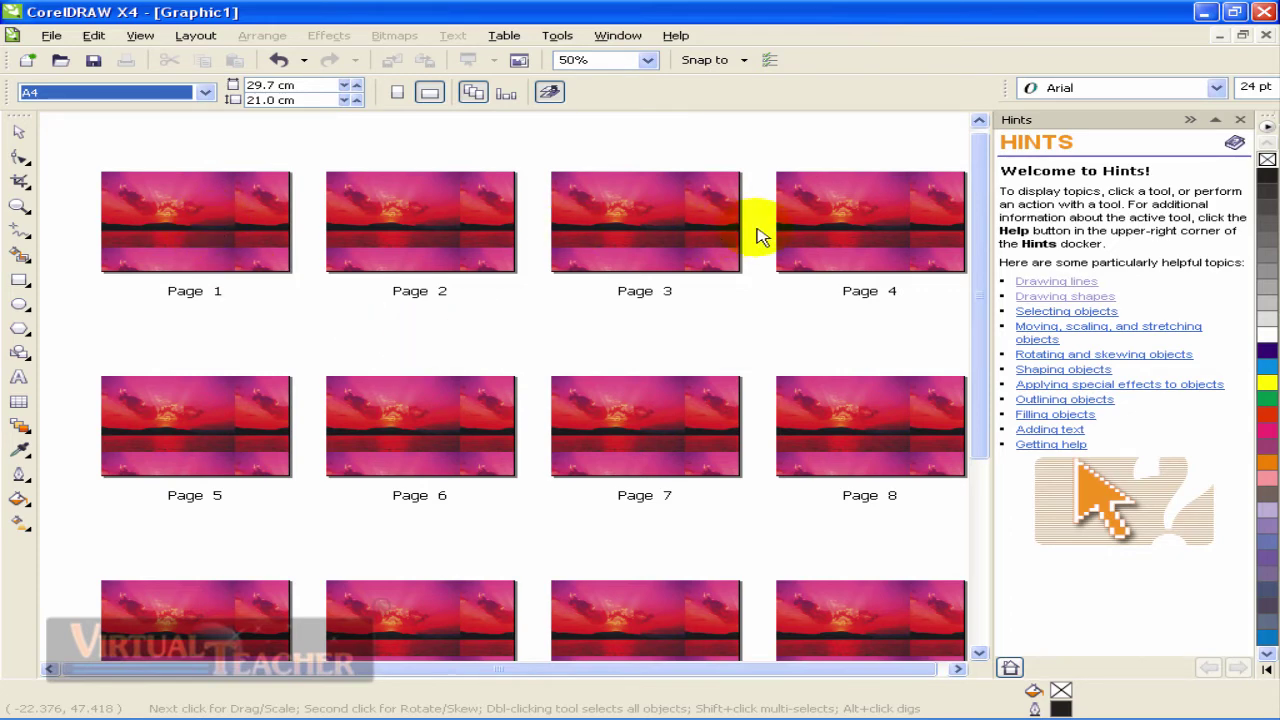
pyautogui.moveTo(212, 228)
pyautogui.mouseDown()
pyautogui.moveTo(211, 248)
pyautogui.moveTo(466, 334)
pyautogui.moveTo(703, 325)
pyautogui.moveTo(762, 250)
pyautogui.mouseUp()
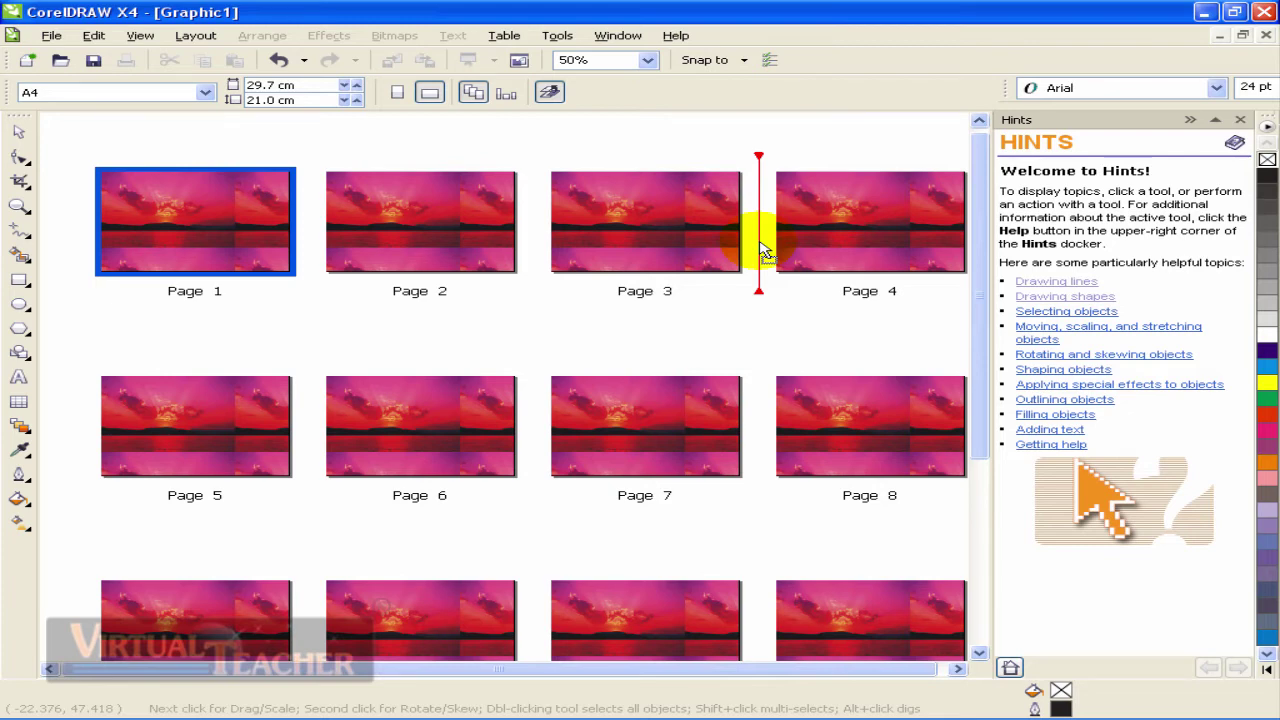
pyautogui.moveTo(762, 250); pyautogui.dragTo(760, 248)
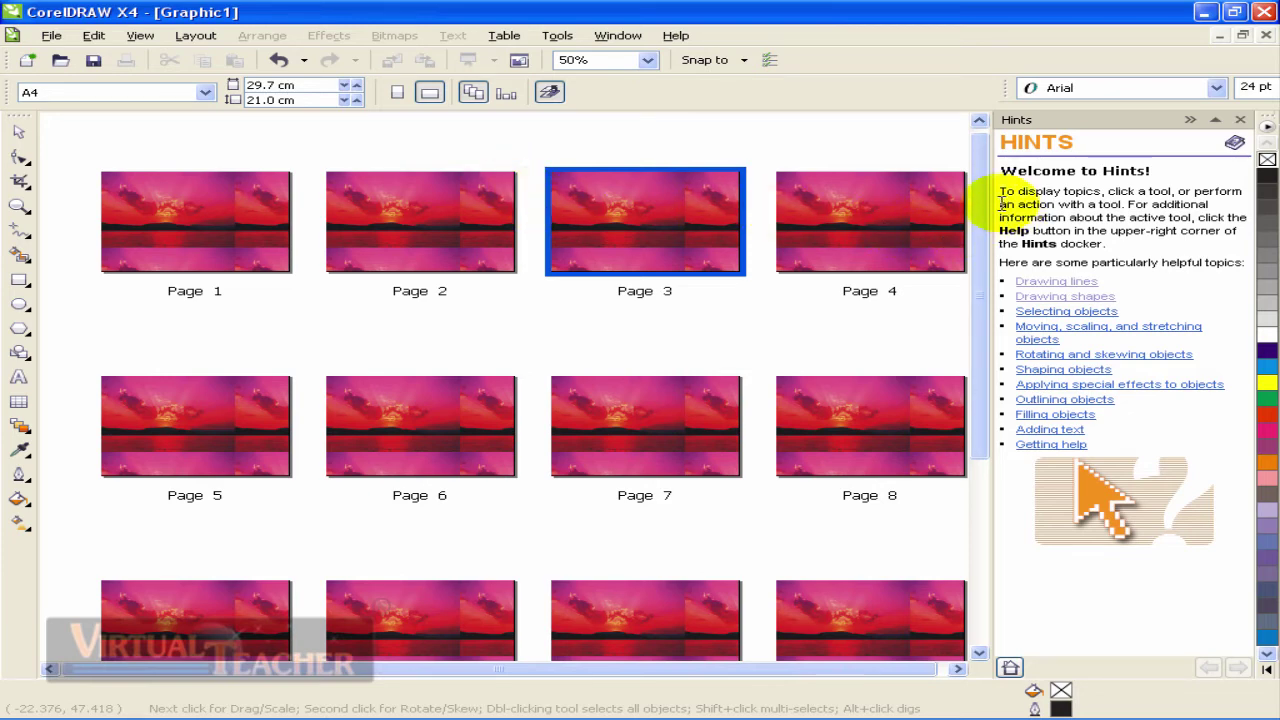
pyautogui.moveTo(984, 195); pyautogui.dragTo(950, 165)
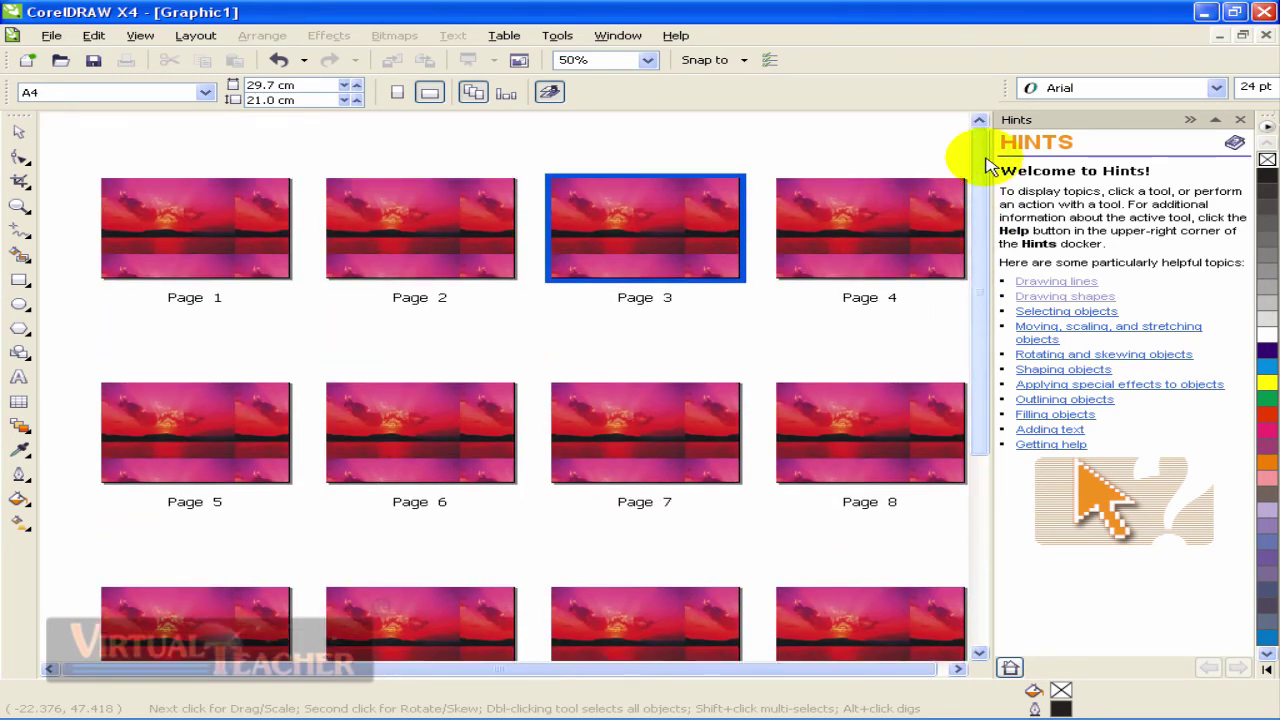
pyautogui.scroll(-3, 971, 320)
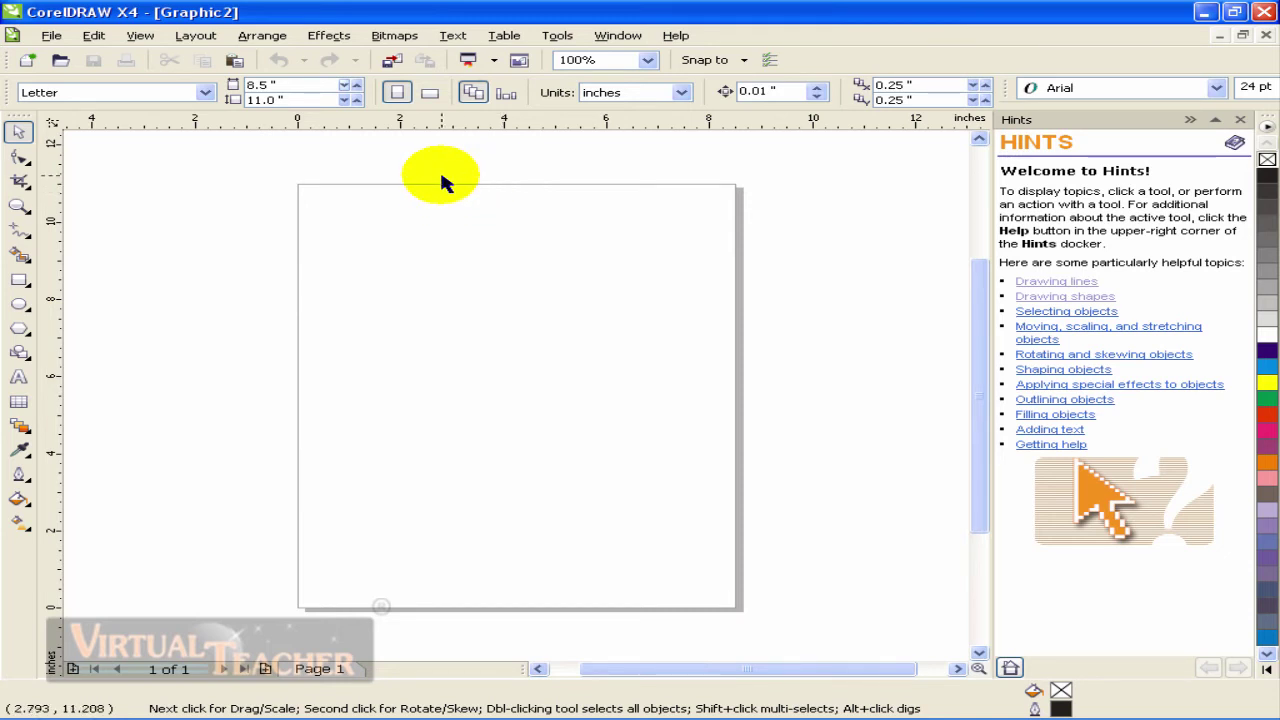
# Restore documents to separate windows, move Graphic1 up-left, and bring Graphic2 to the front.
pyautogui.click(1244, 38)
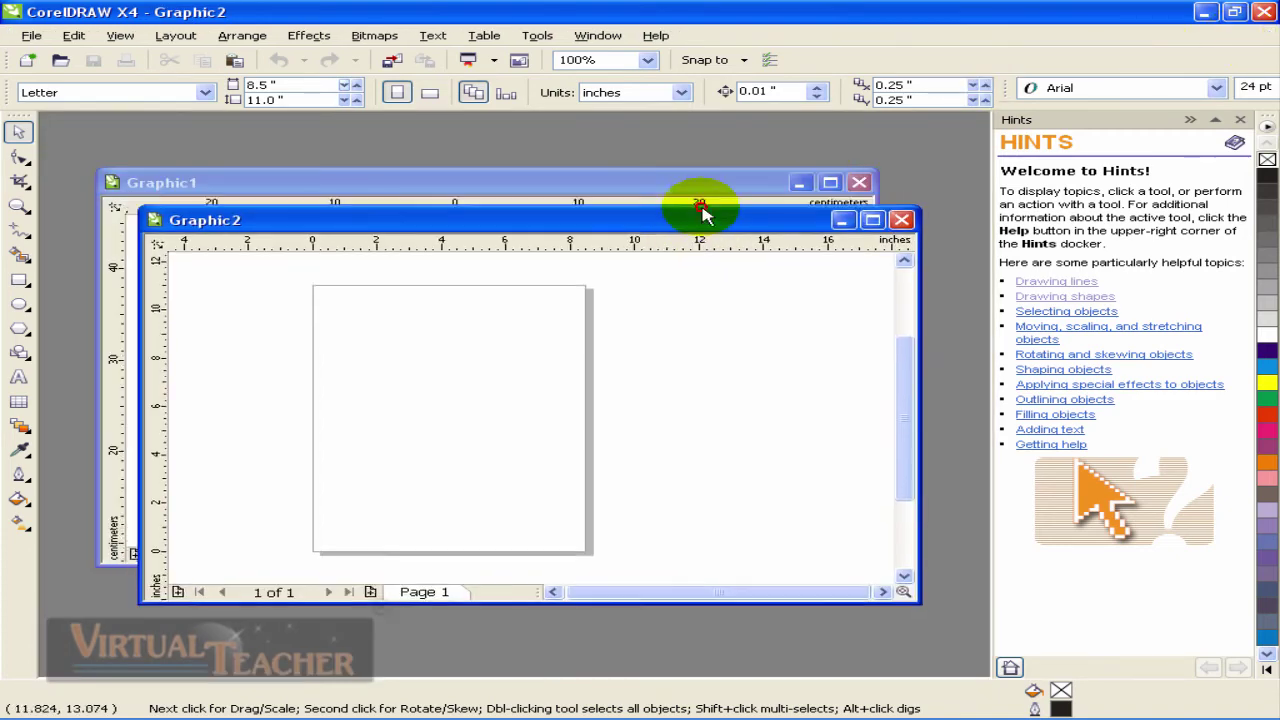
pyautogui.click(706, 188)
pyautogui.moveTo(726, 183); pyautogui.dragTo(612, 128)
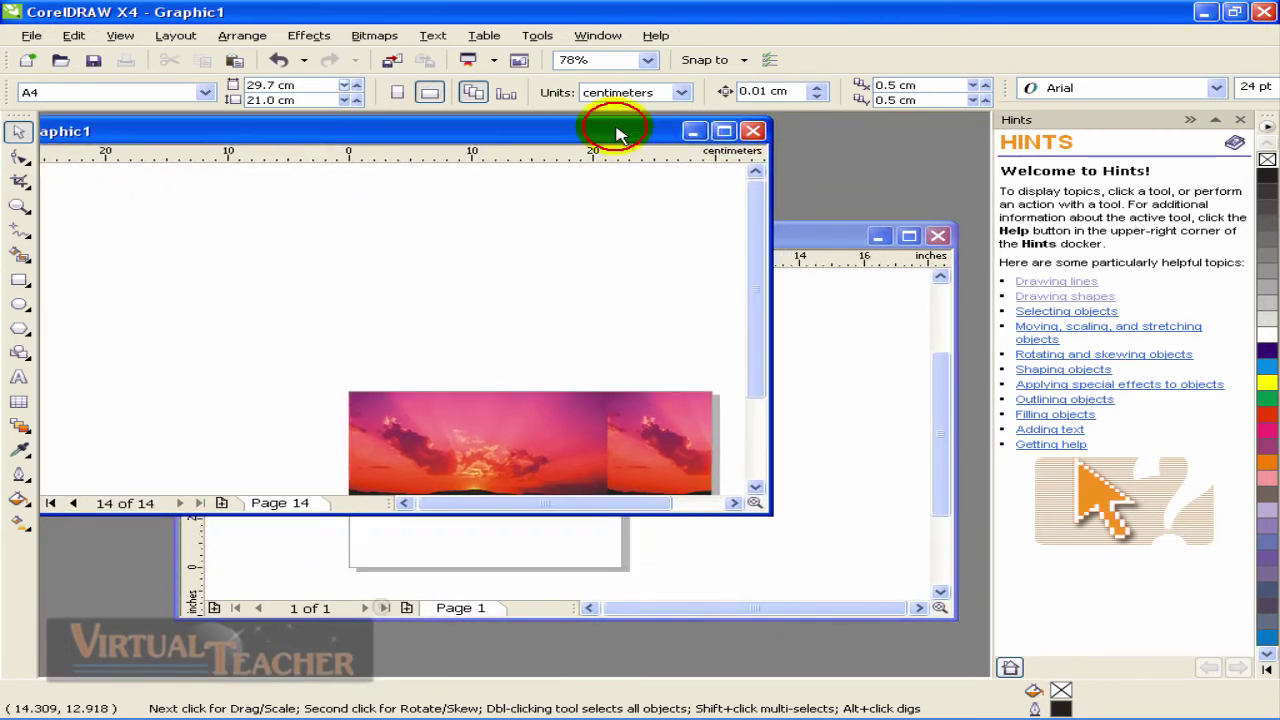
pyautogui.click(780, 228)
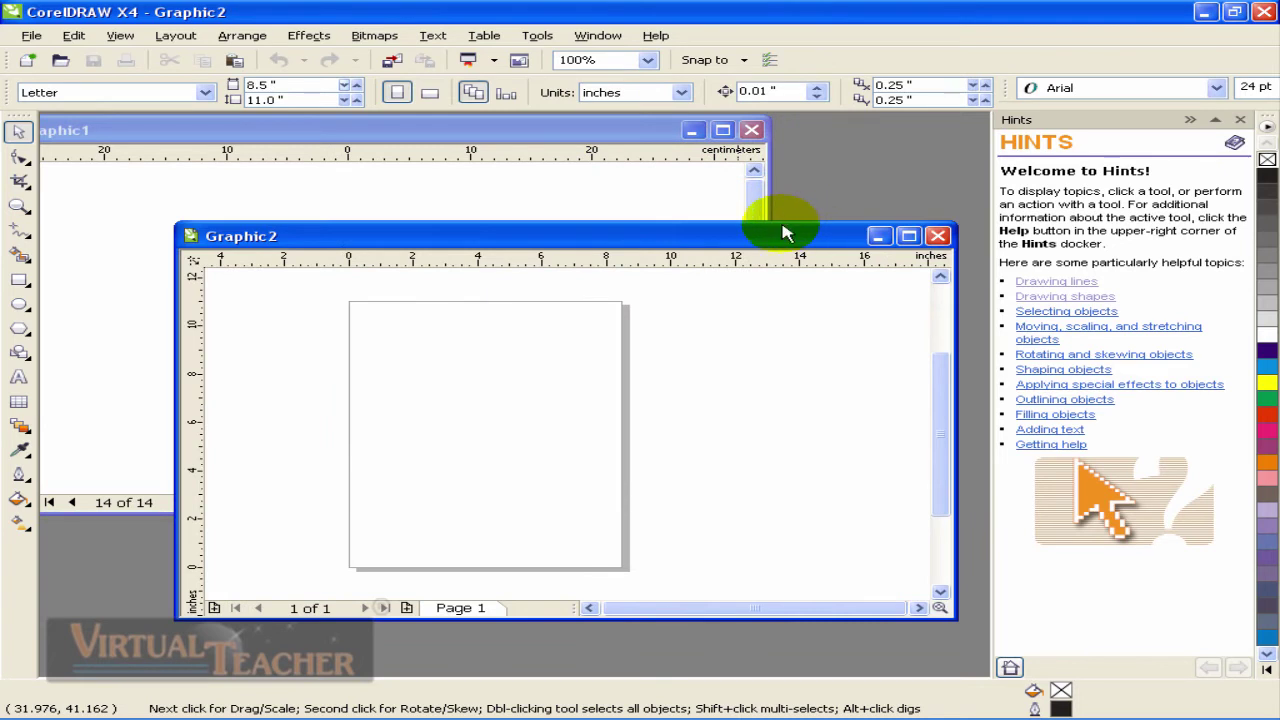
pyautogui.click(597, 35)
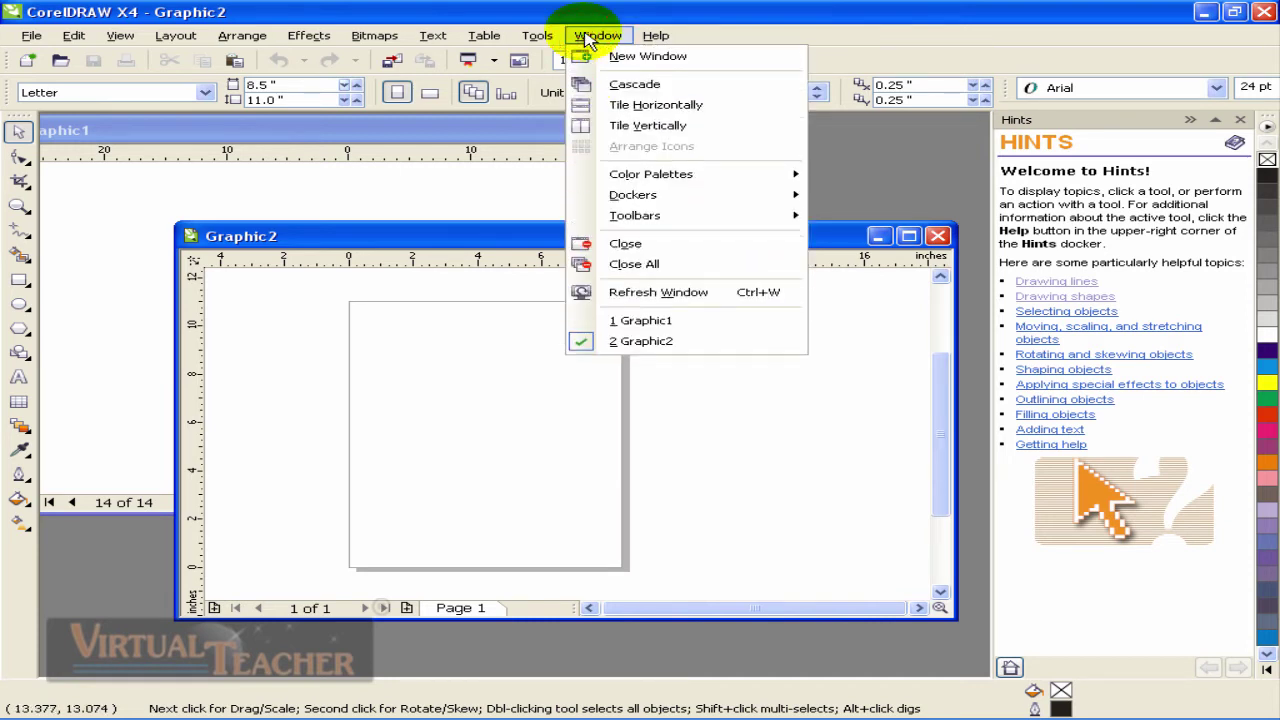
# Tile the Graphic1 and Graphic2 windows, cascade them, then maximize Graphic2.
pyautogui.click(708, 113)
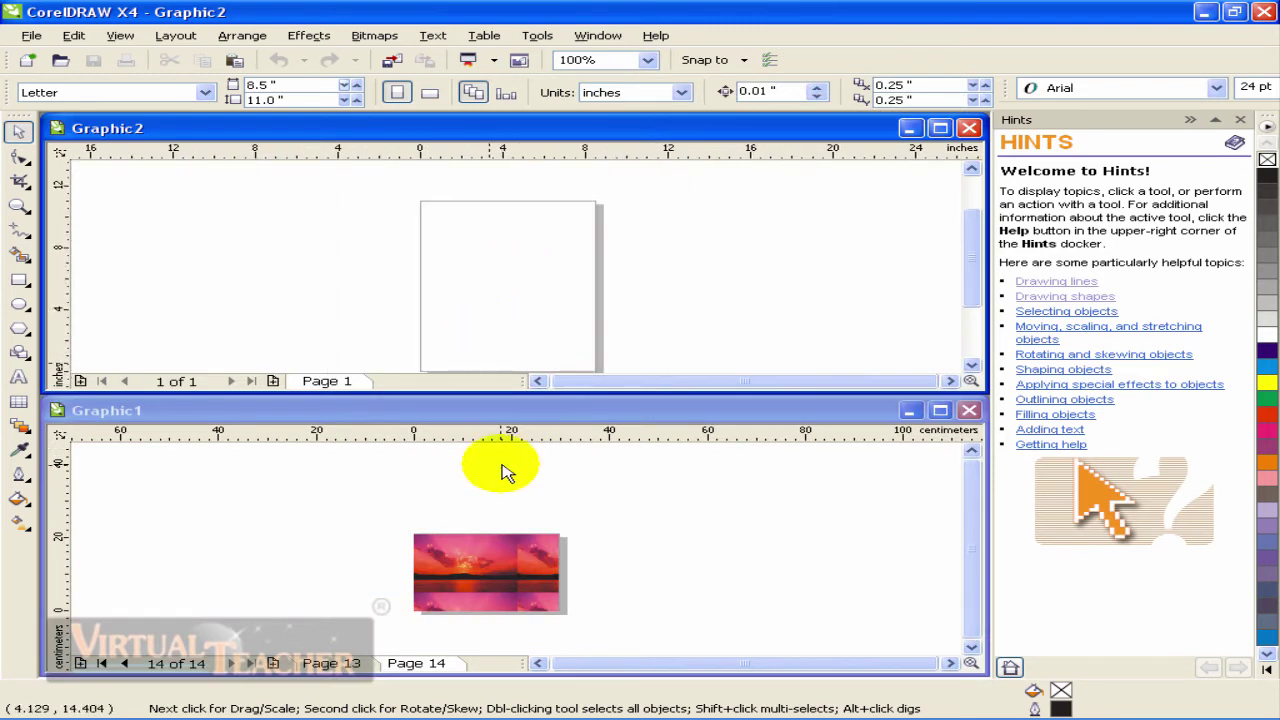
pyautogui.scroll(1, 477, 486)
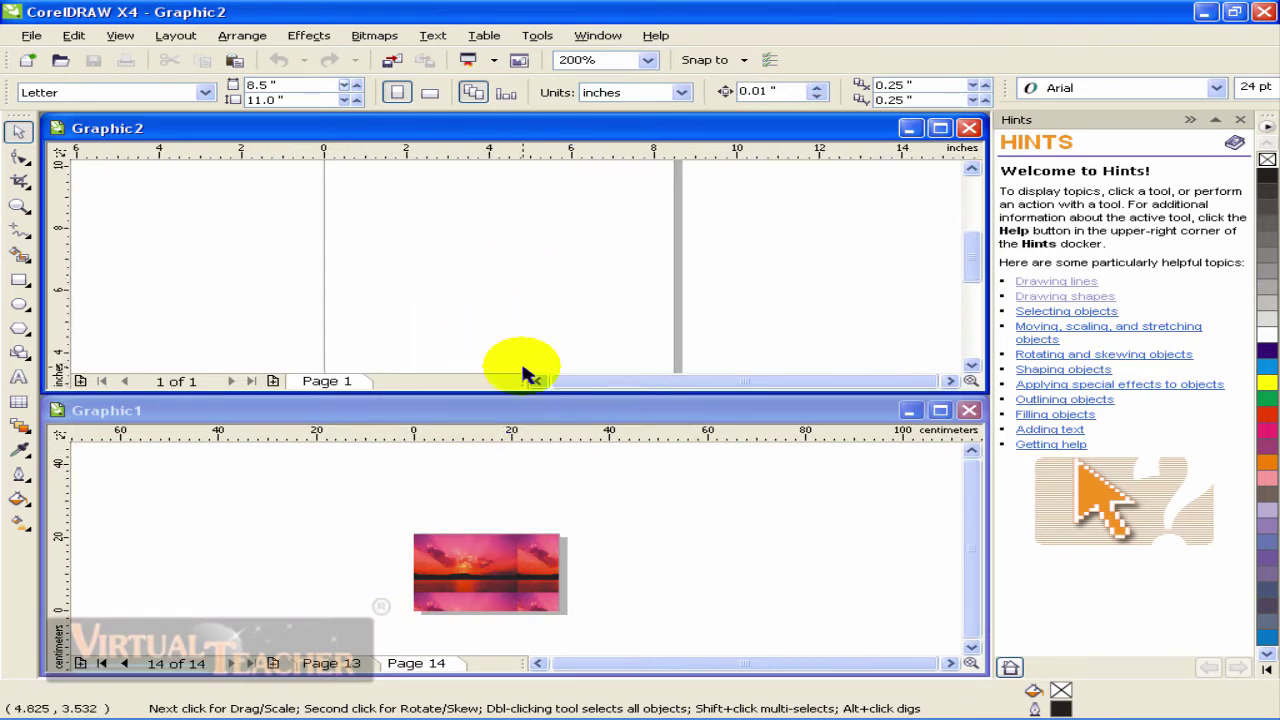
pyautogui.click(597, 35)
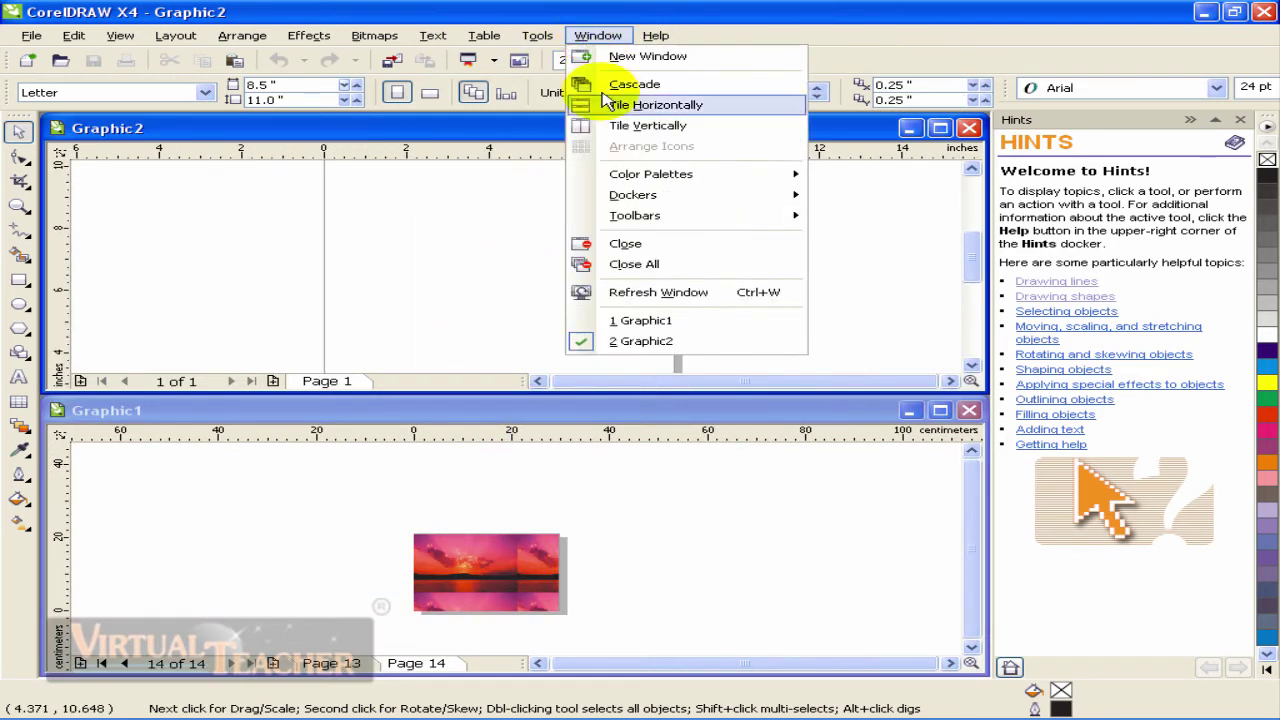
pyautogui.click(660, 130)
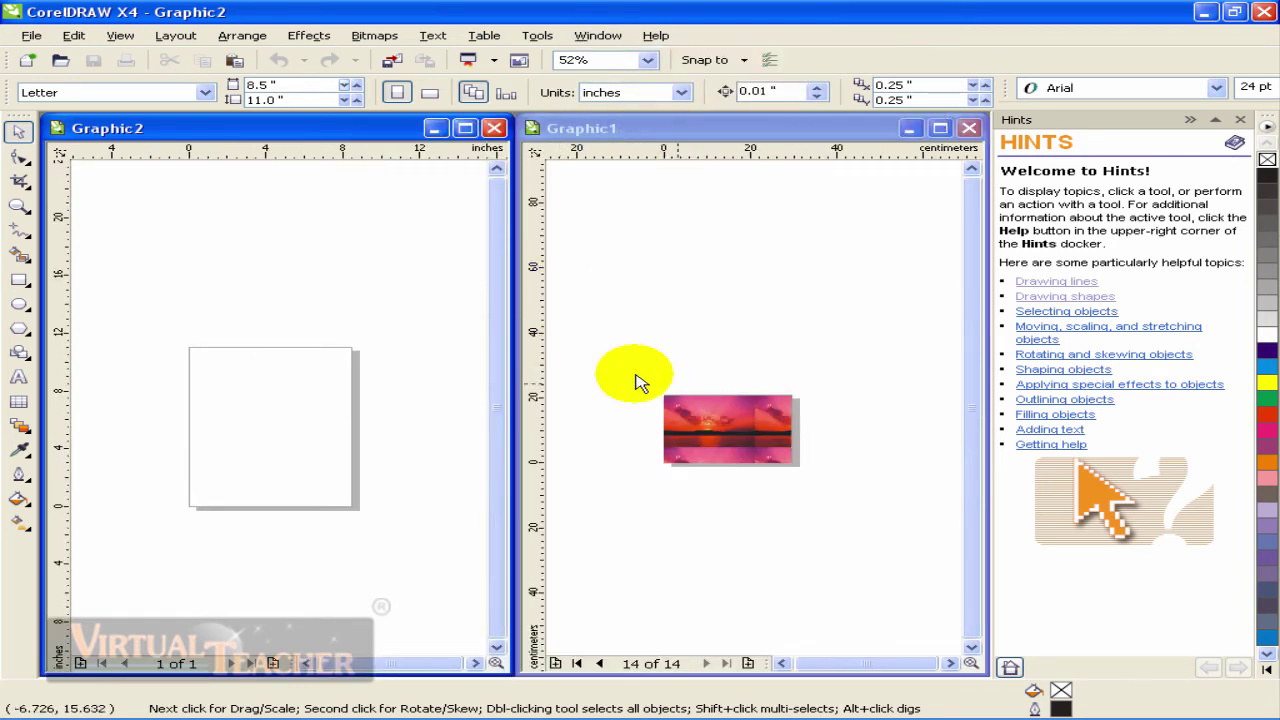
pyautogui.scroll(2, 815, 440)
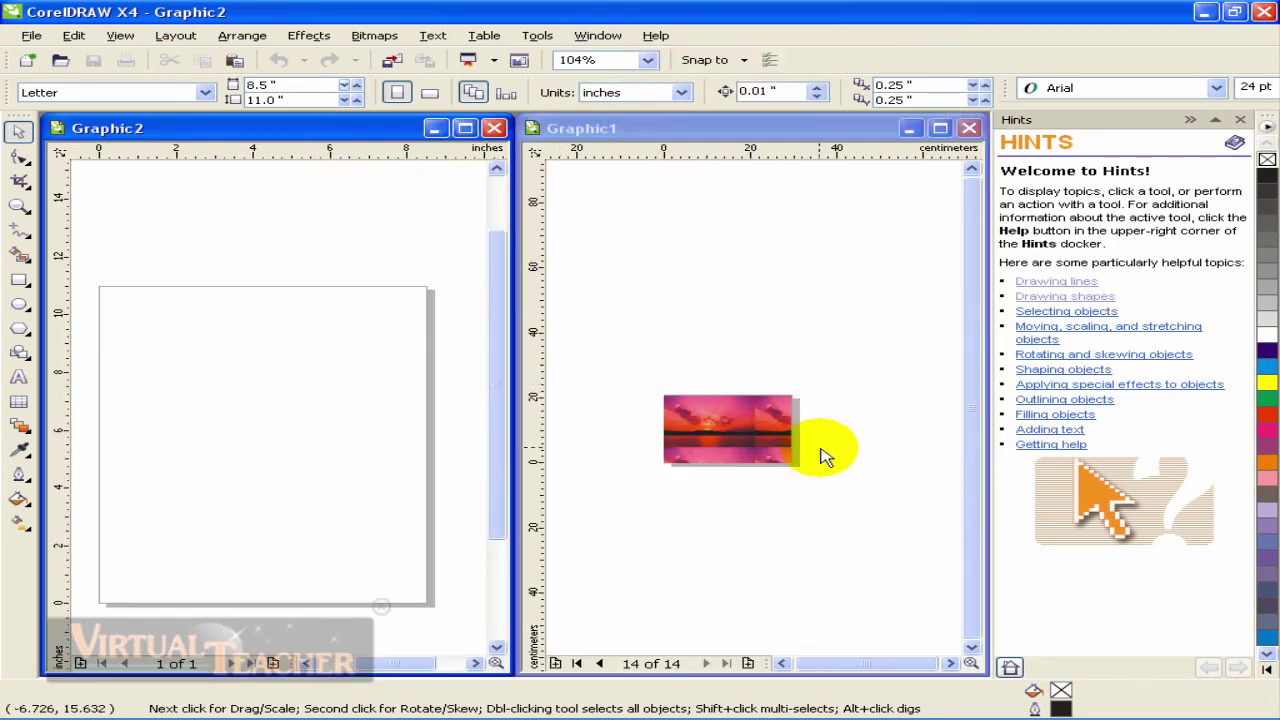
pyautogui.click(595, 36)
pyautogui.click(733, 88)
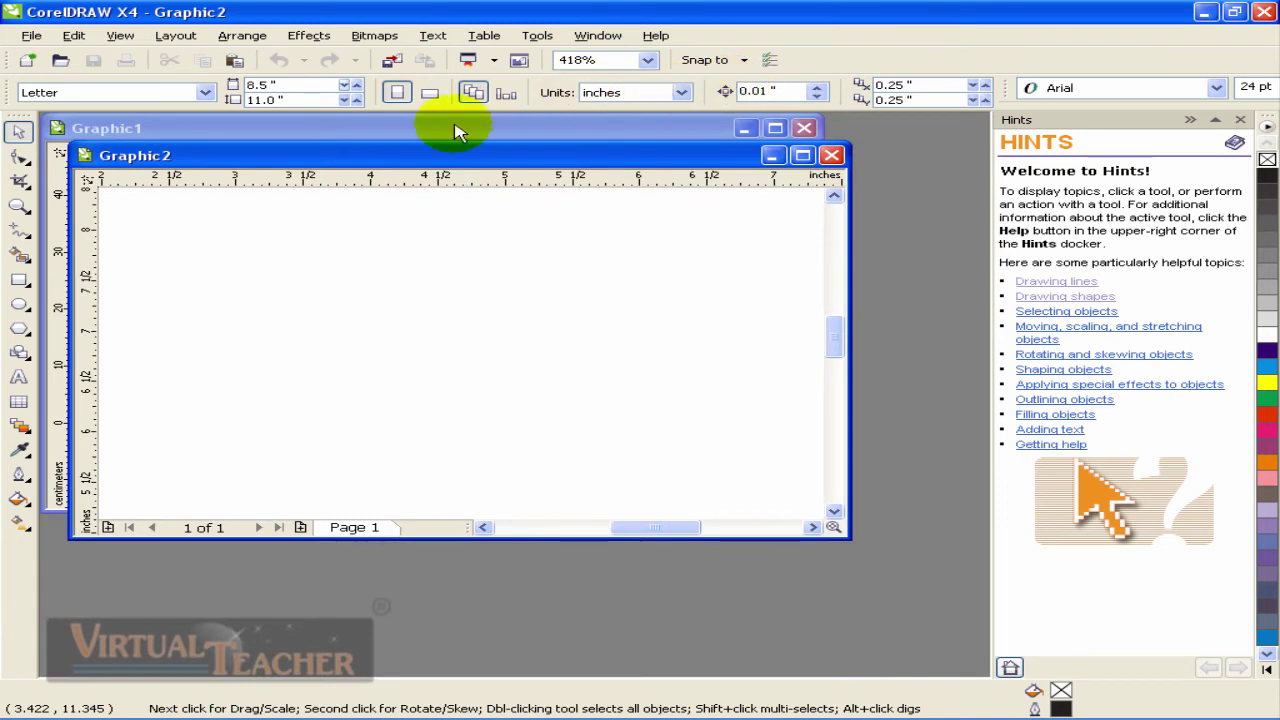
pyautogui.moveTo(443, 166); pyautogui.dragTo(567, 222)
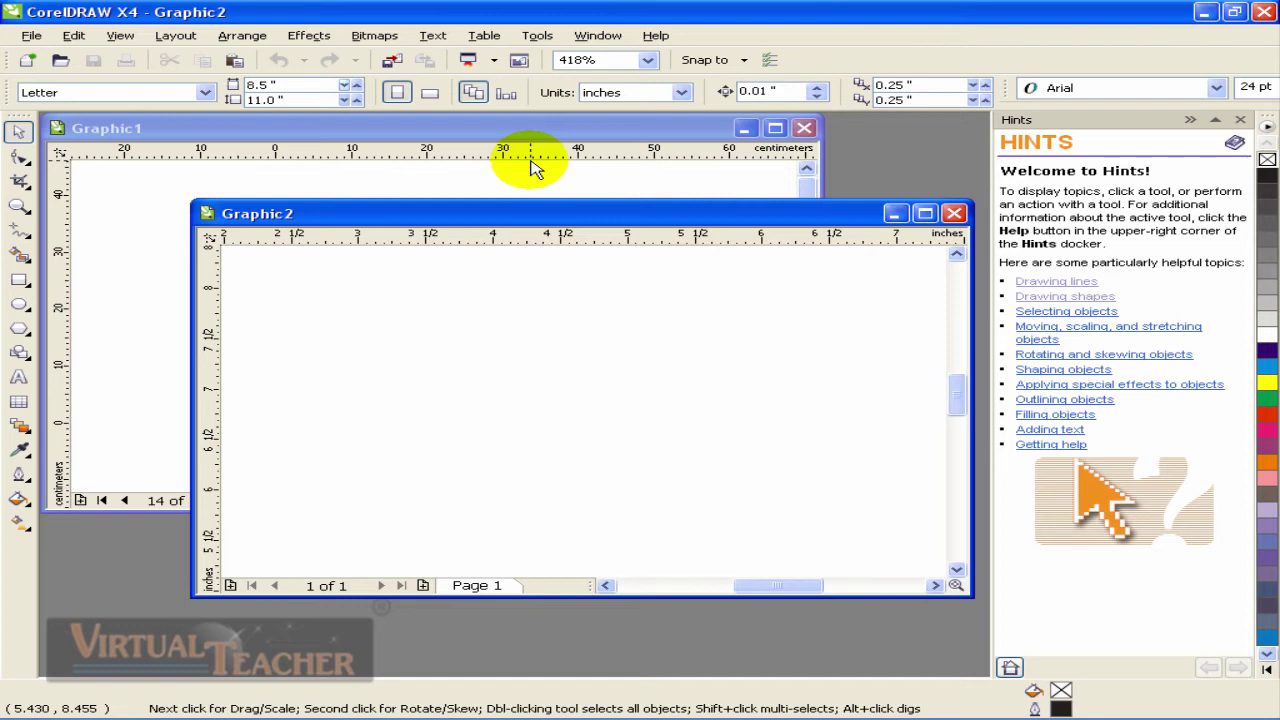
pyautogui.doubleClick(560, 213)
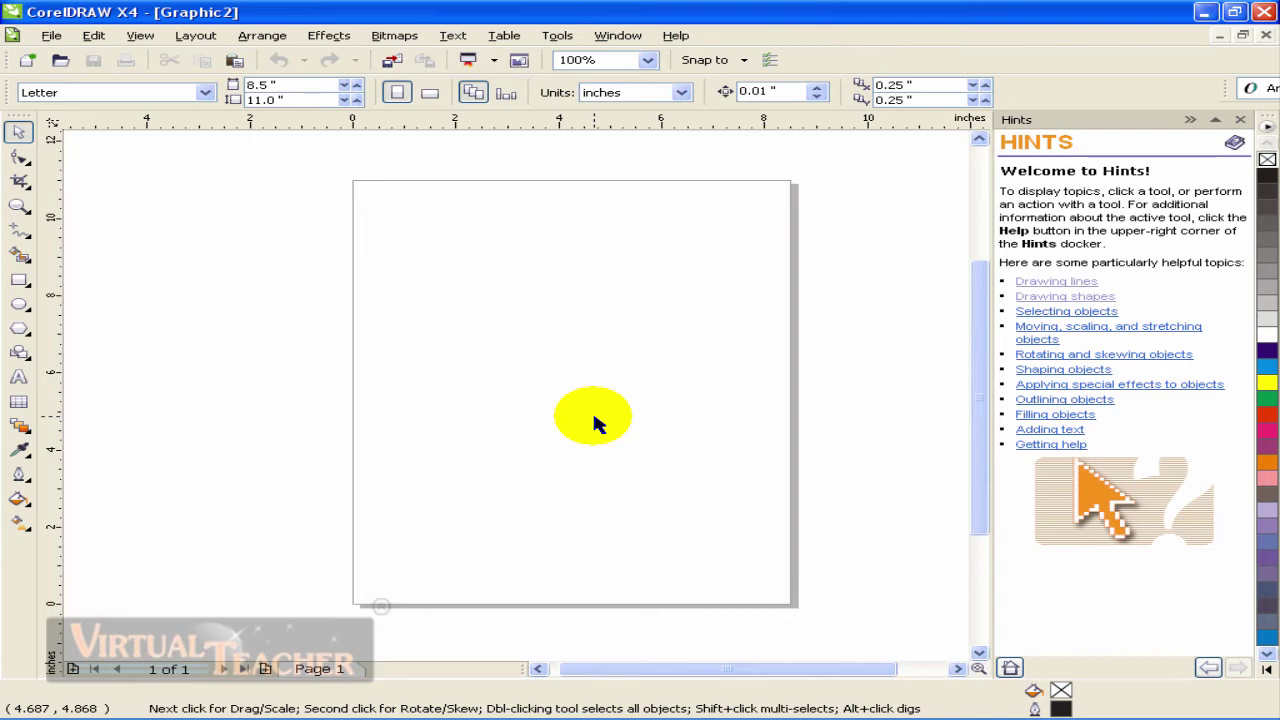
# Open the New From Template gallery from the File menu.
pyautogui.click(50, 36)
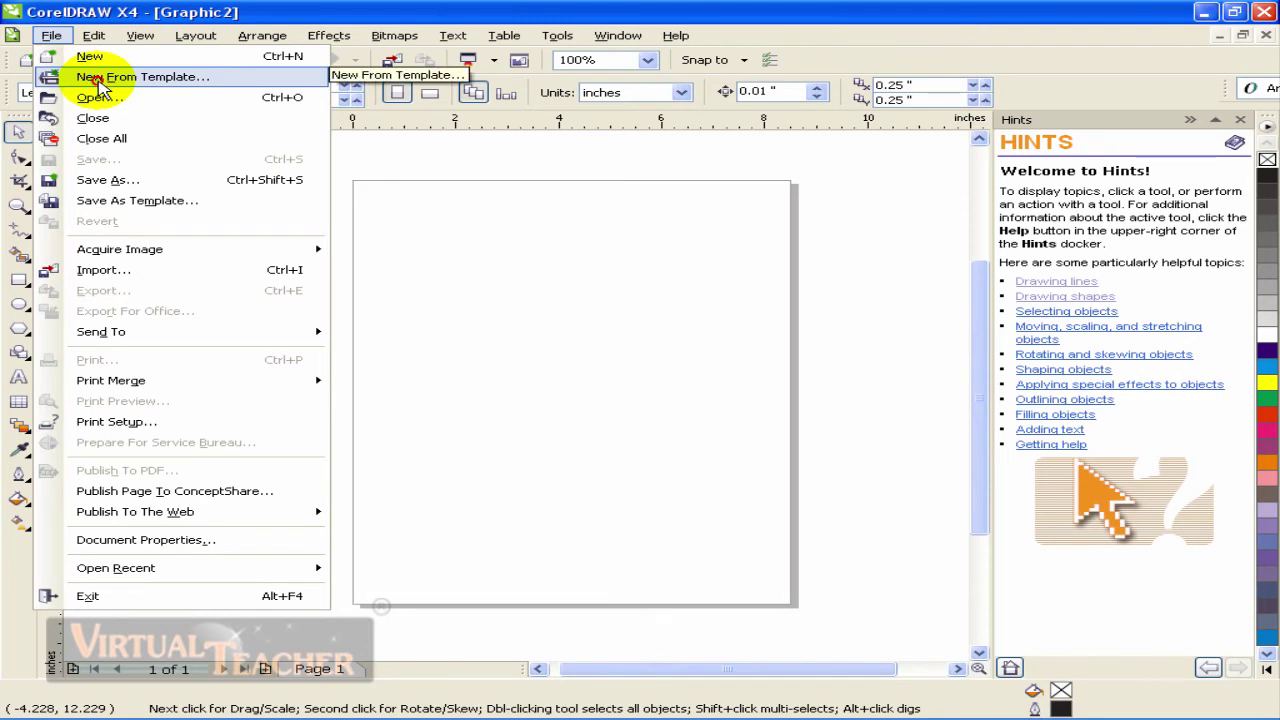
pyautogui.click(100, 86)
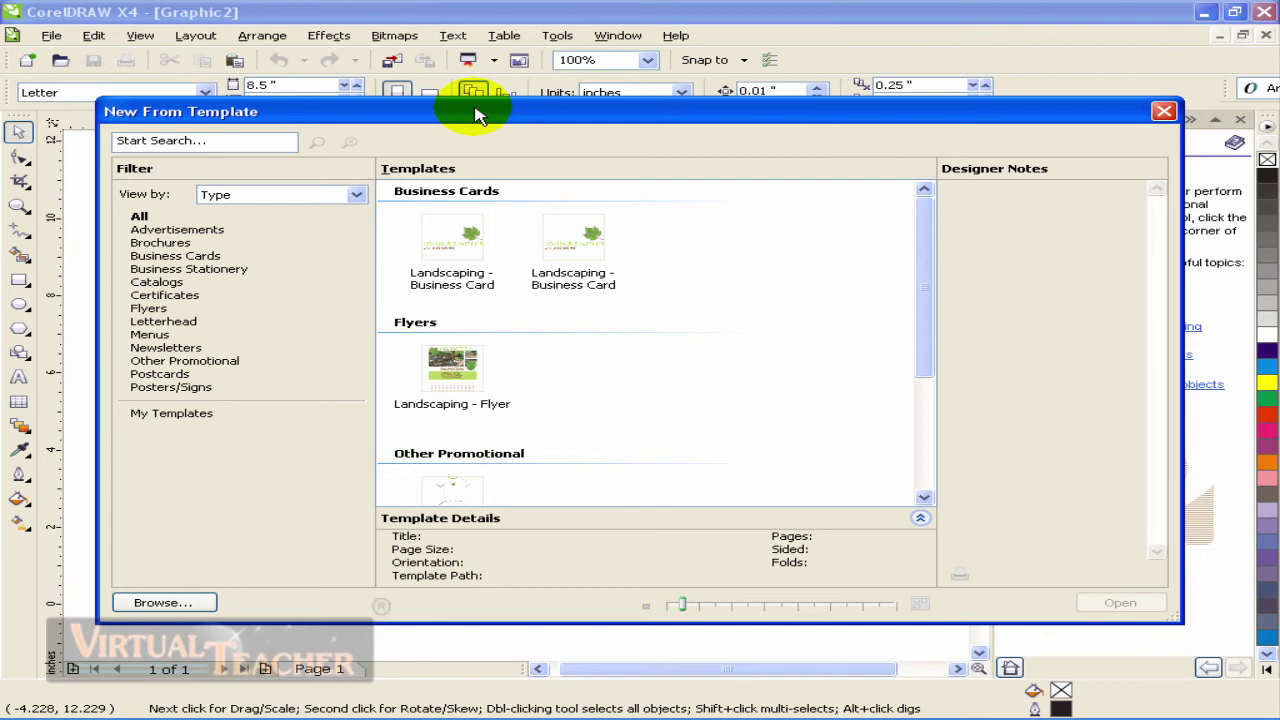
# Switch the template grouping to Industry and then back to Type.
pyautogui.click(177, 140)
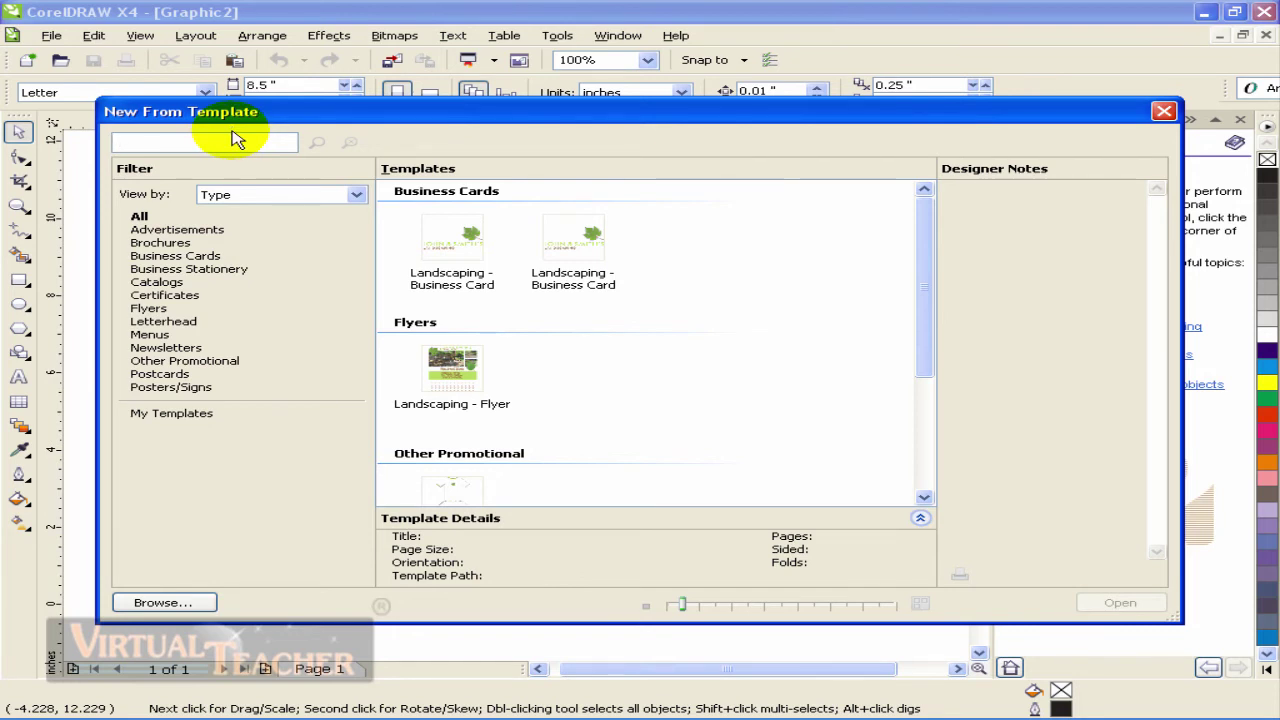
pyautogui.click(358, 195)
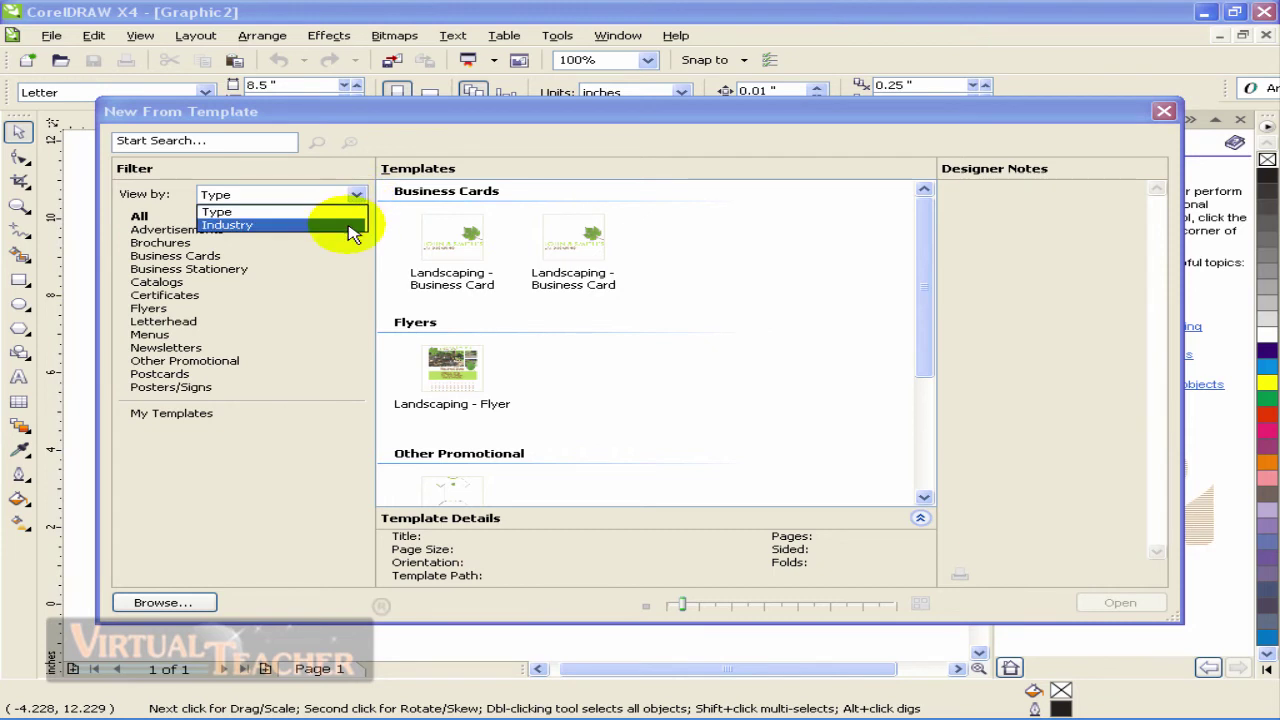
pyautogui.click(349, 223)
pyautogui.click(356, 196)
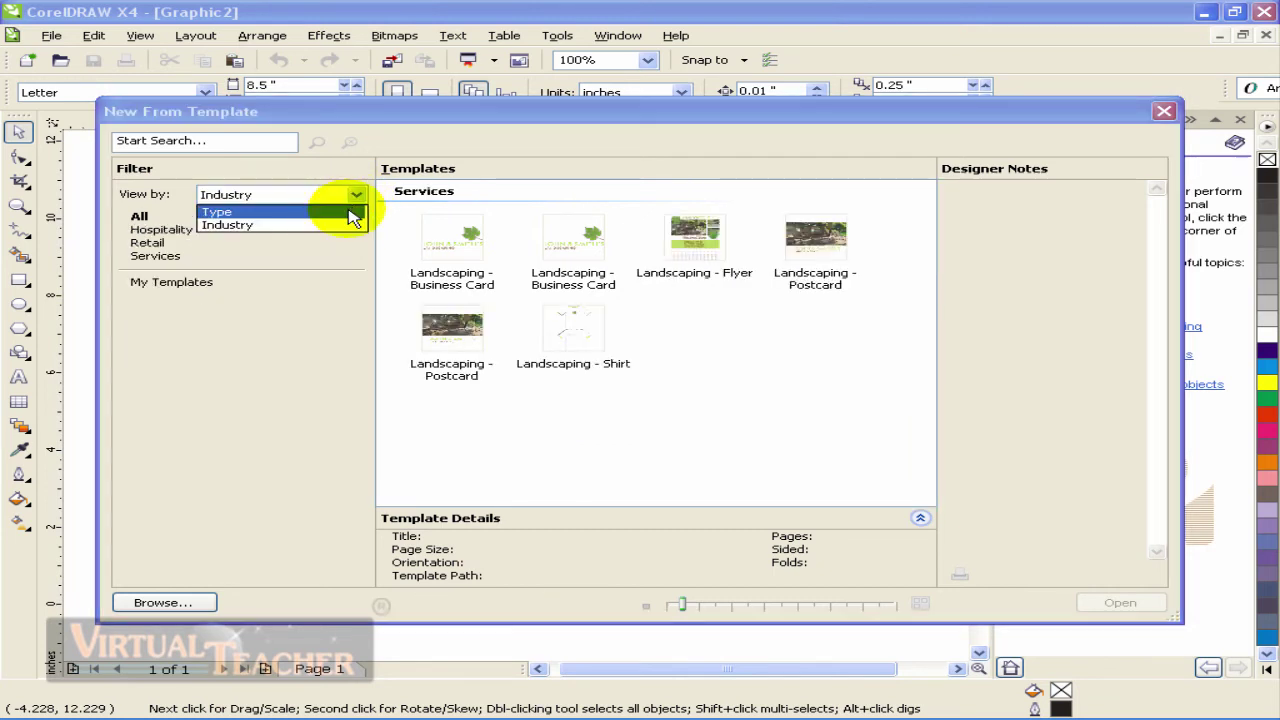
pyautogui.click(349, 212)
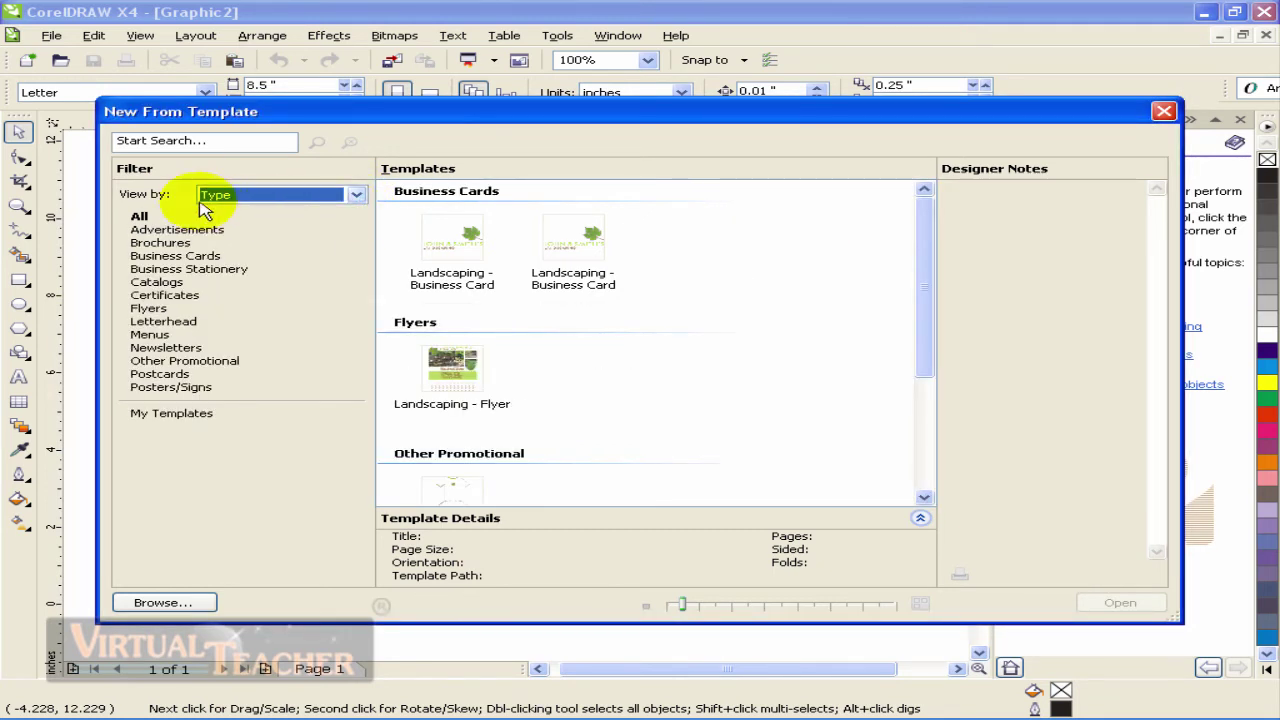
# Browse categories from Advertisements to Certificates and select the first Landscaping - Business Card template.
pyautogui.click(140, 229)
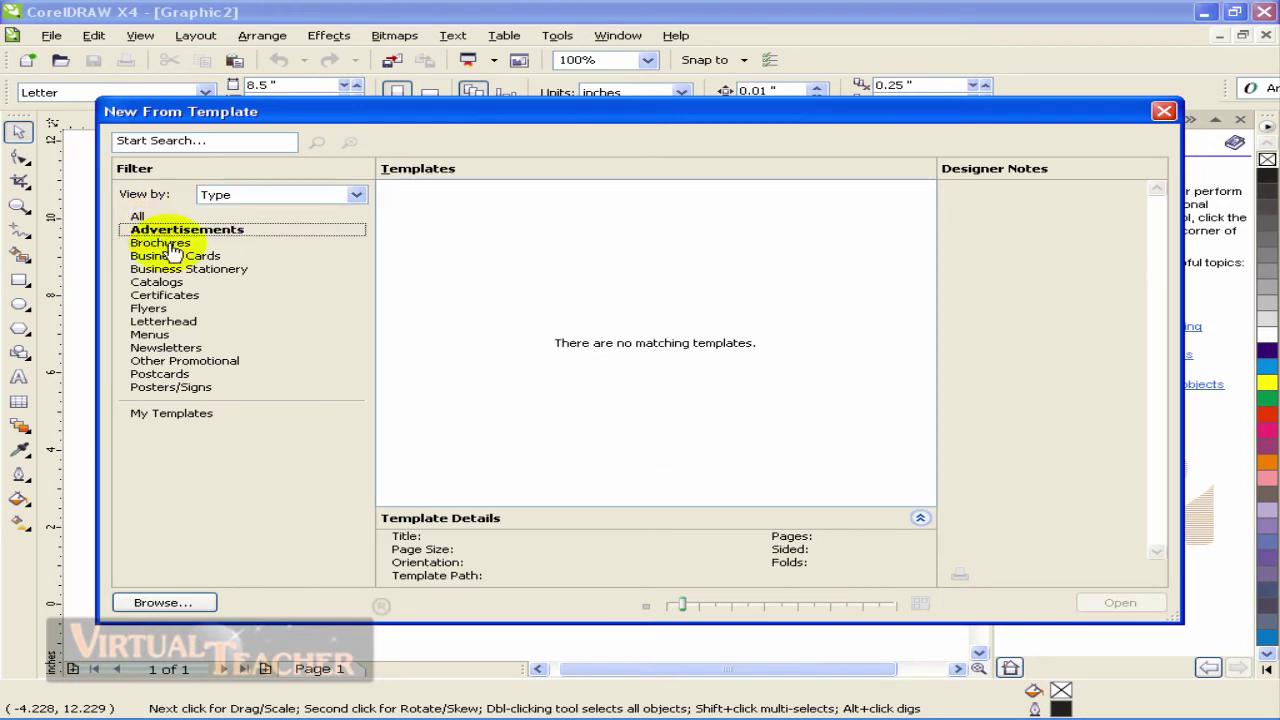
pyautogui.click(162, 243)
pyautogui.click(207, 256)
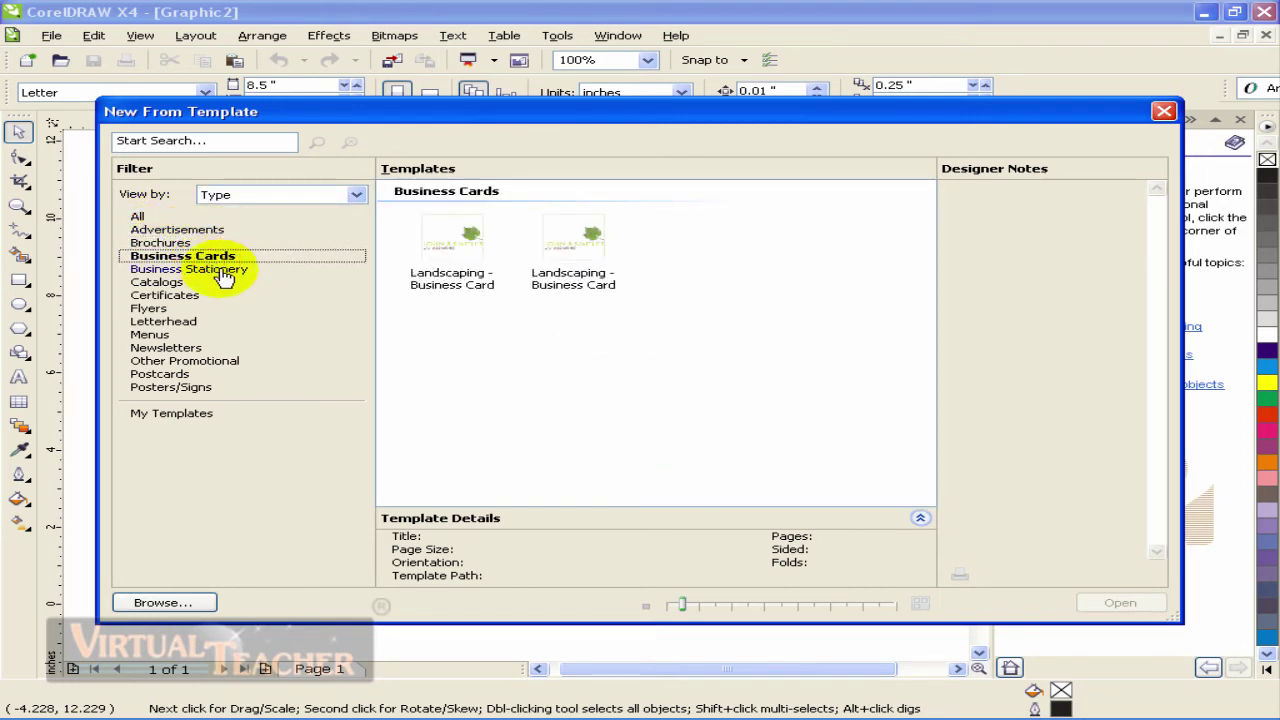
pyautogui.click(205, 269)
pyautogui.click(182, 283)
pyautogui.click(188, 297)
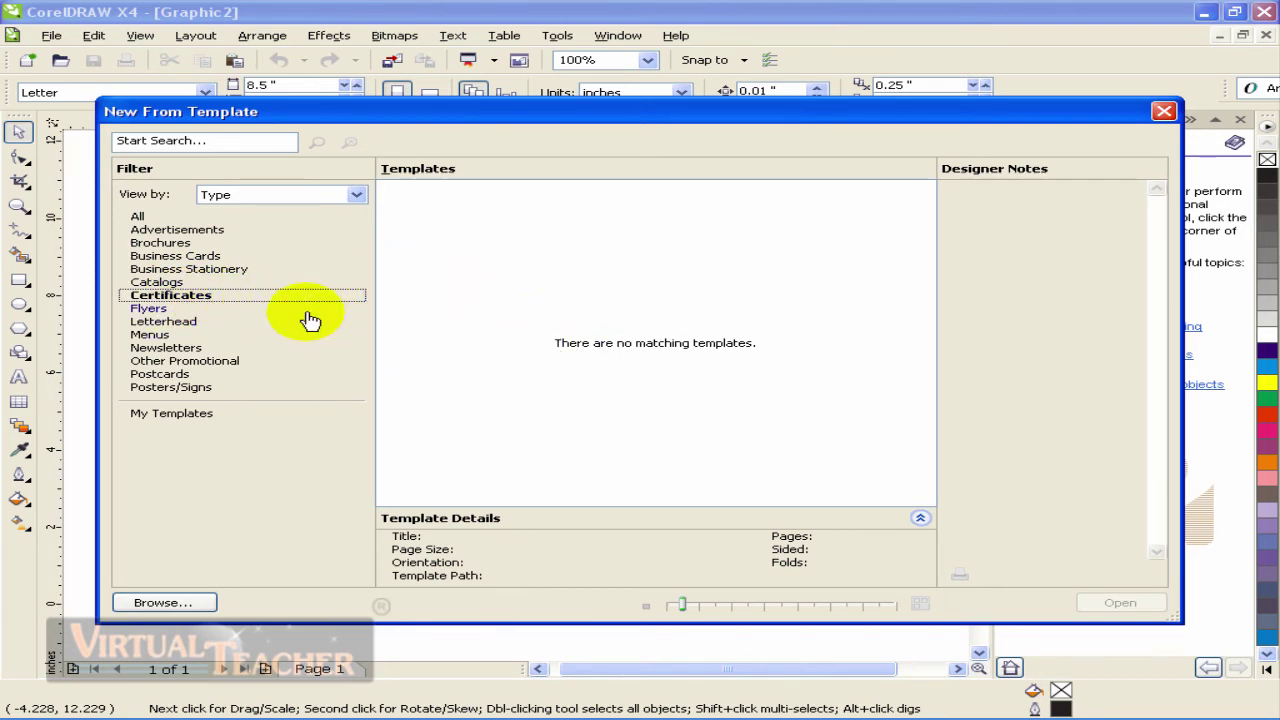
pyautogui.click(176, 230)
pyautogui.click(172, 243)
pyautogui.click(180, 257)
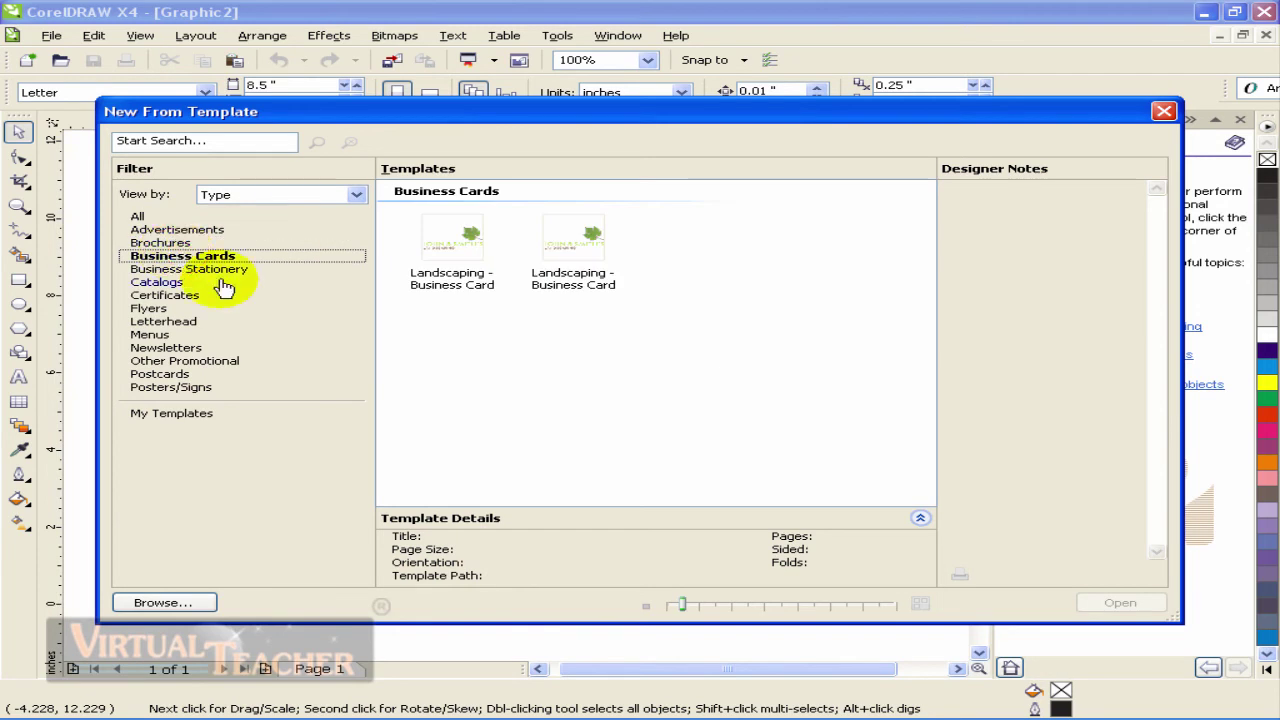
pyautogui.click(440, 262)
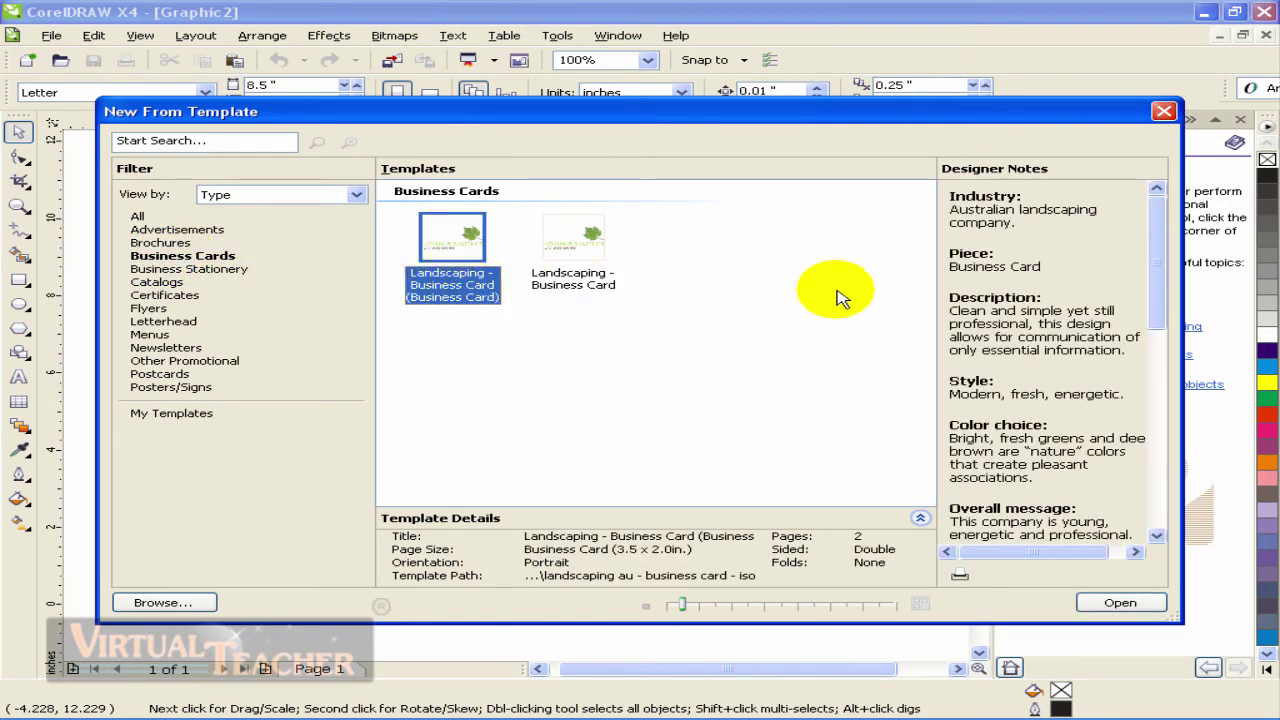
# Enlarge the thumbnails and open the first Landscaping - Business Card template as Graphic3.
pyautogui.moveTo(1157, 237); pyautogui.dragTo(1157, 327)
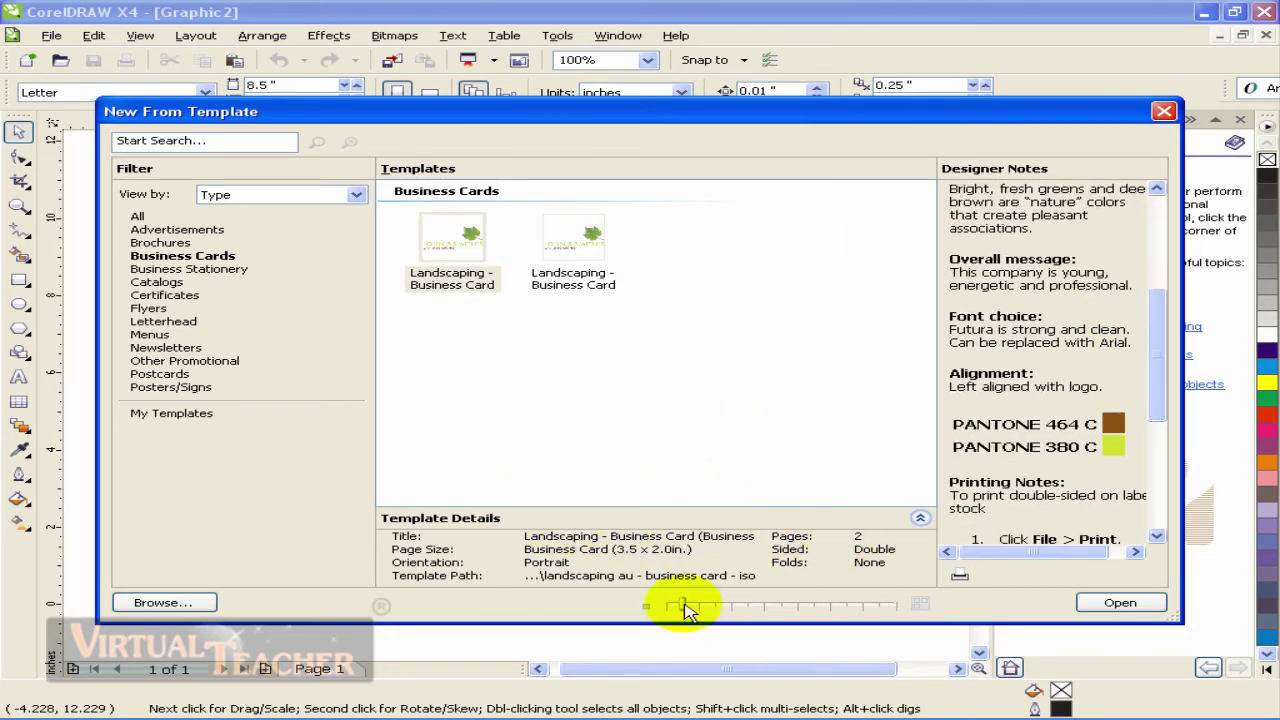
pyautogui.moveTo(686, 604); pyautogui.dragTo(785, 604)
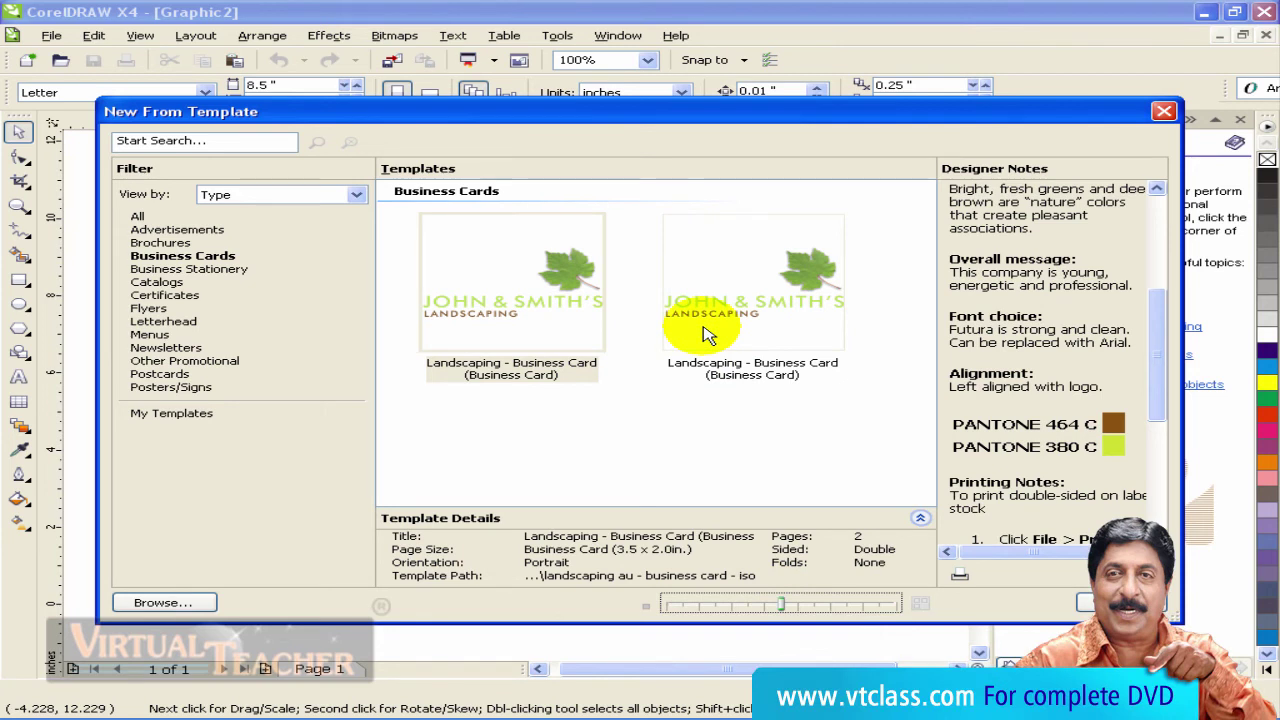
pyautogui.click(560, 330)
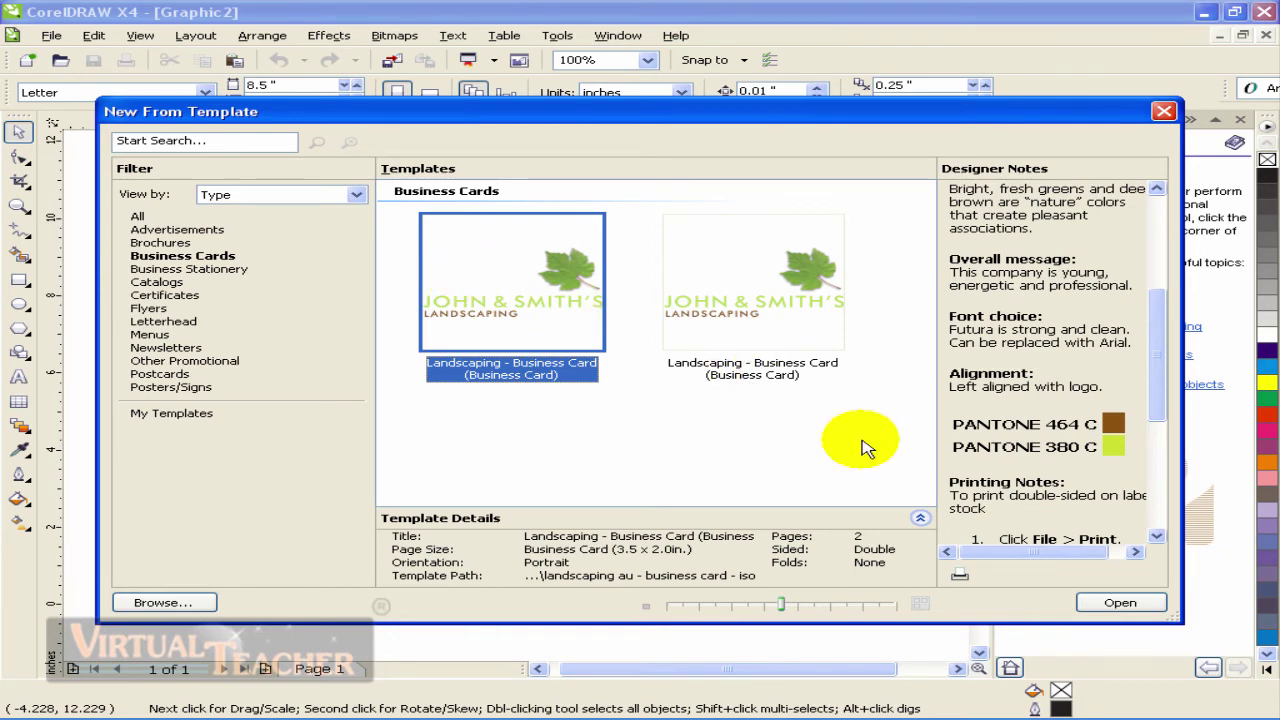
pyautogui.click(1118, 603)
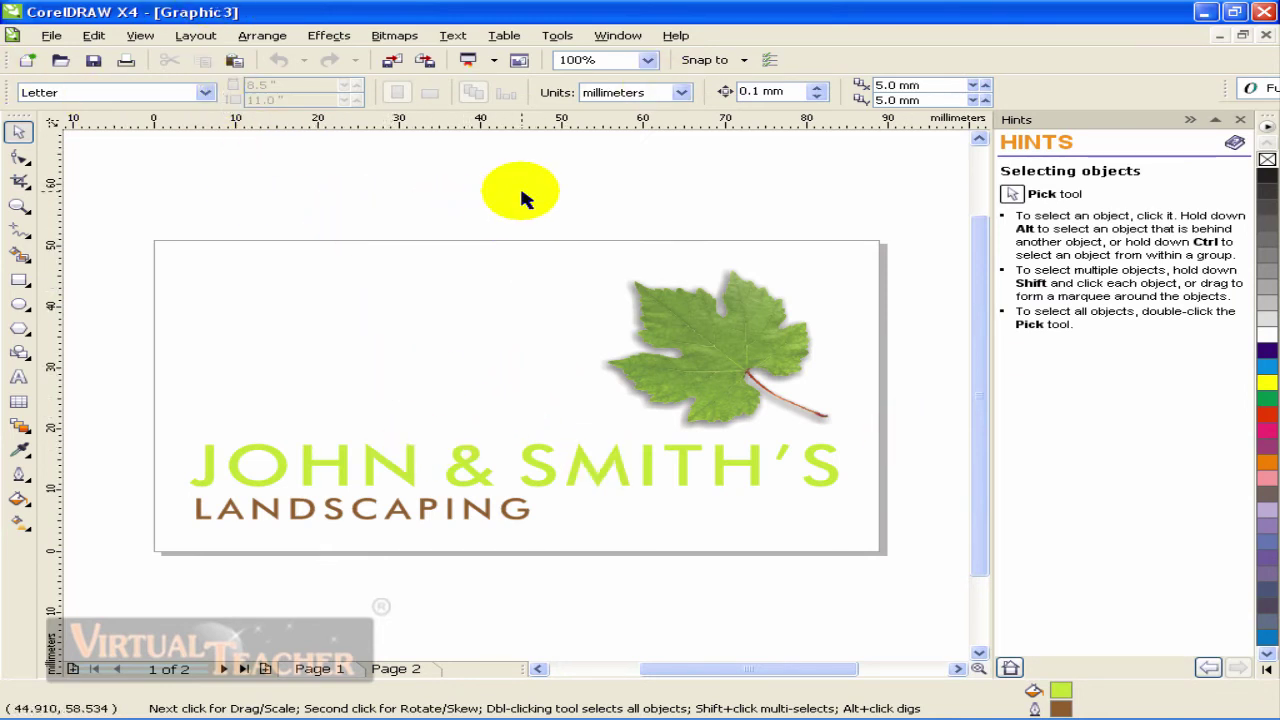
# Move the card's leaf image slightly up and left.
pyautogui.click(693, 328)
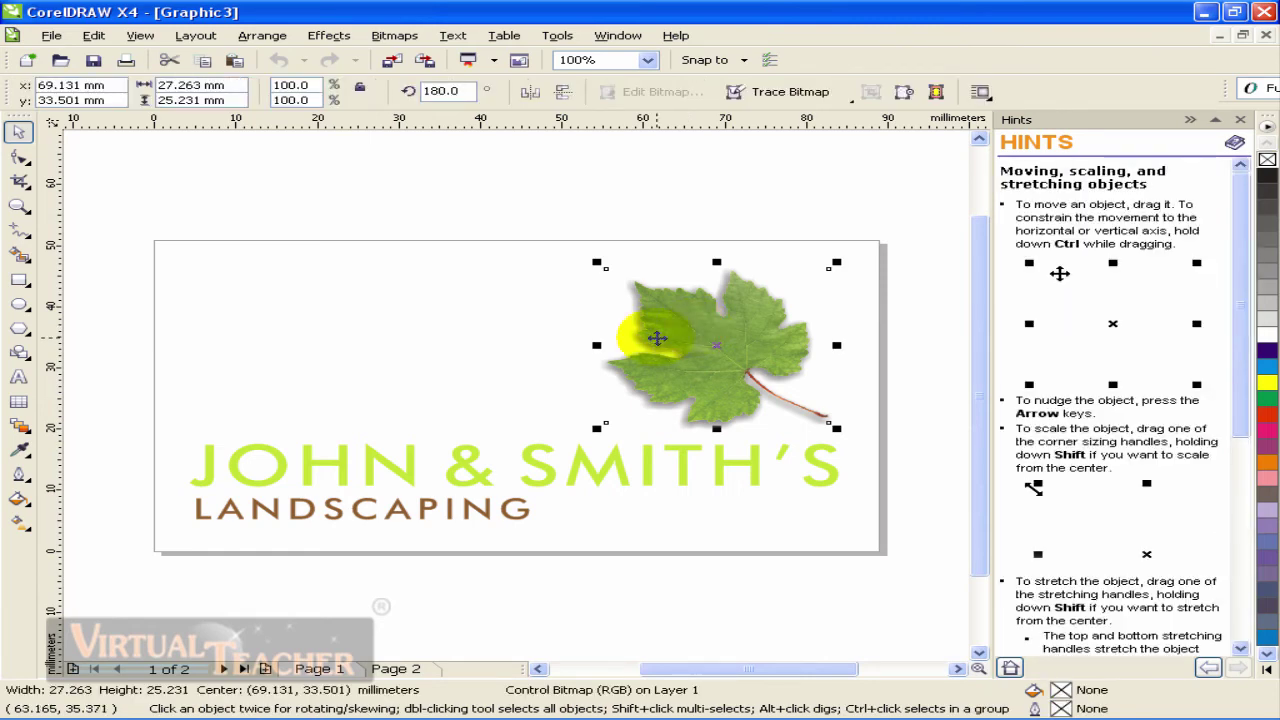
pyautogui.click(355, 458)
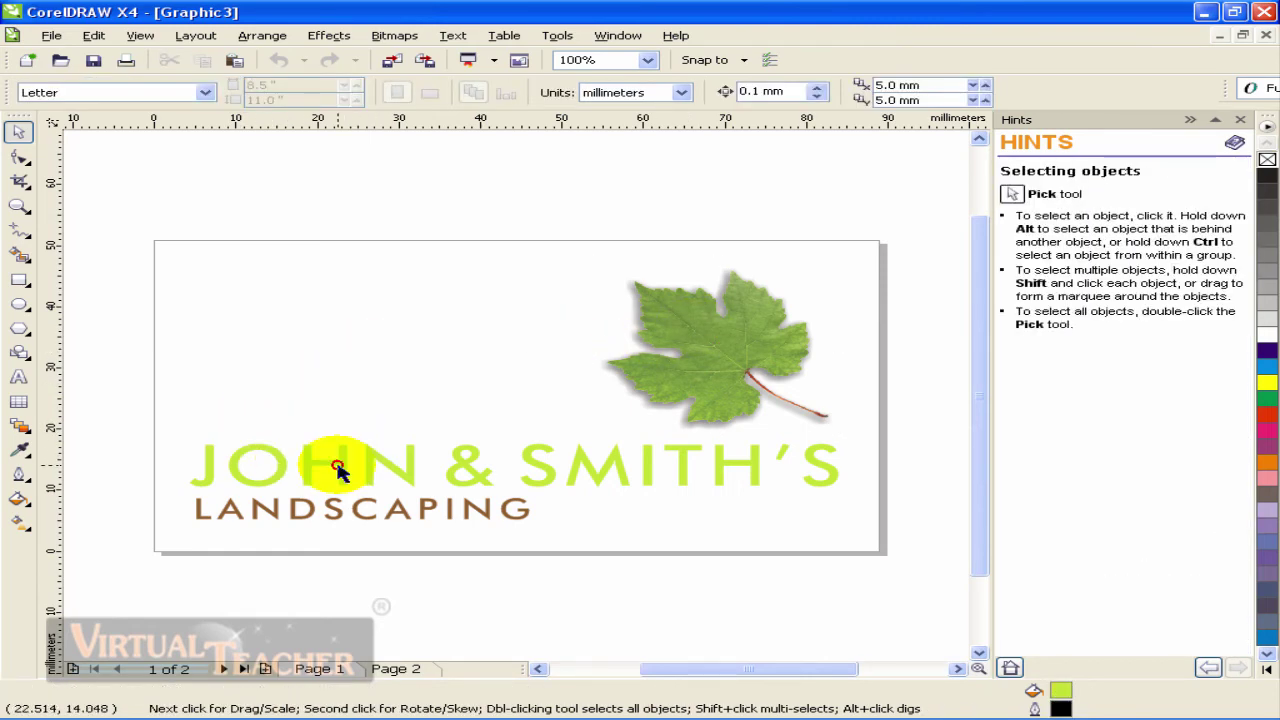
pyautogui.click(338, 465)
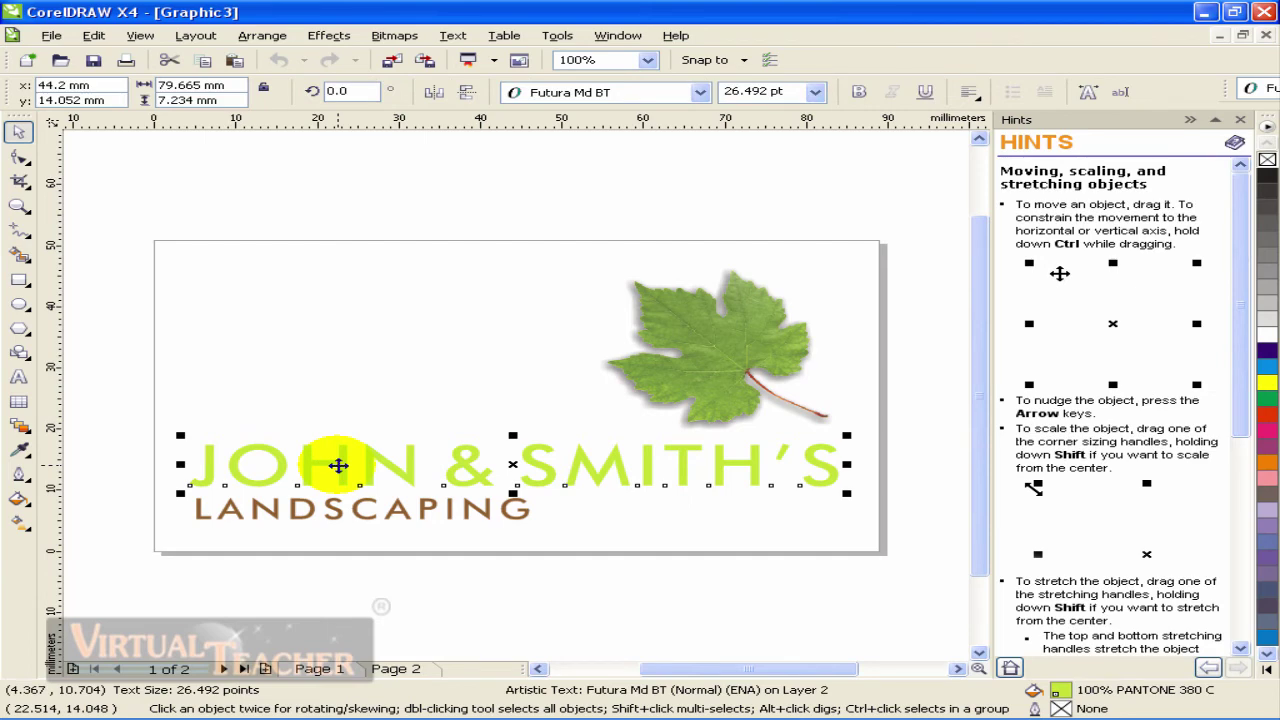
pyautogui.moveTo(604, 345)
pyautogui.mouseDown()
pyautogui.moveTo(583, 323)
pyautogui.moveTo(620, 330)
pyautogui.mouseUp()
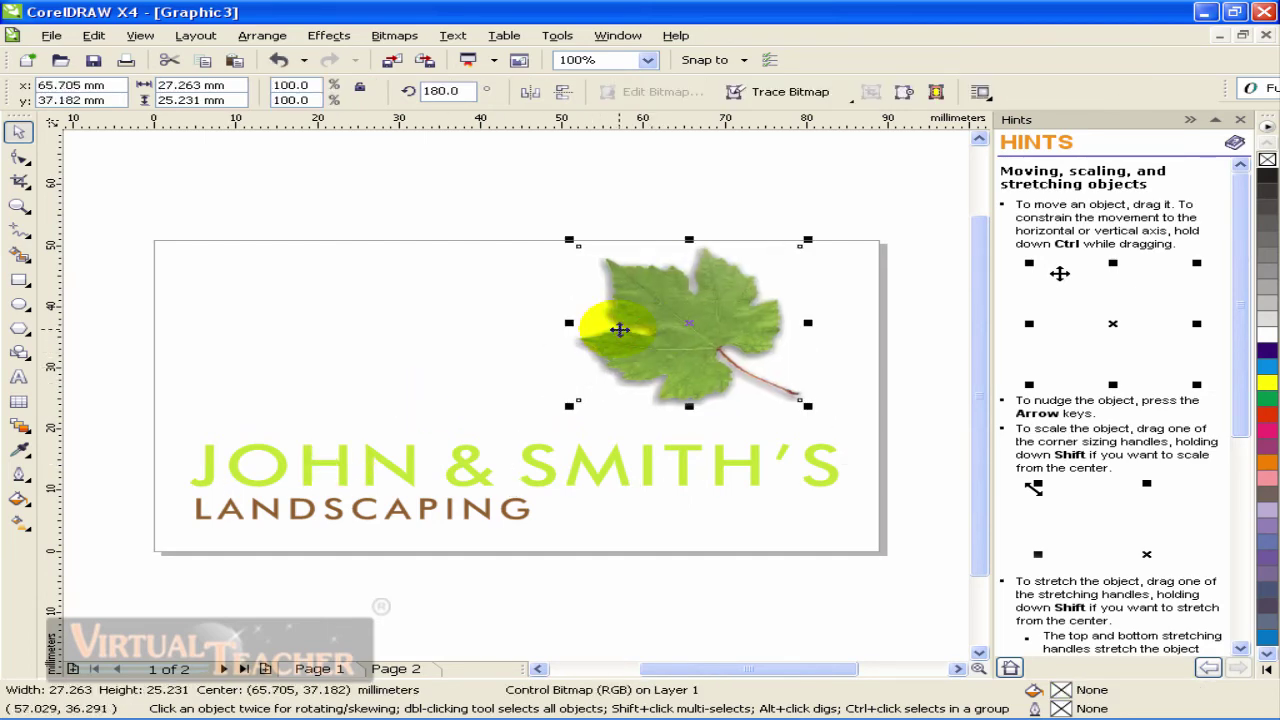
# Flip between Page 1 and Page 2 of the business card.
pyautogui.click(400, 668)
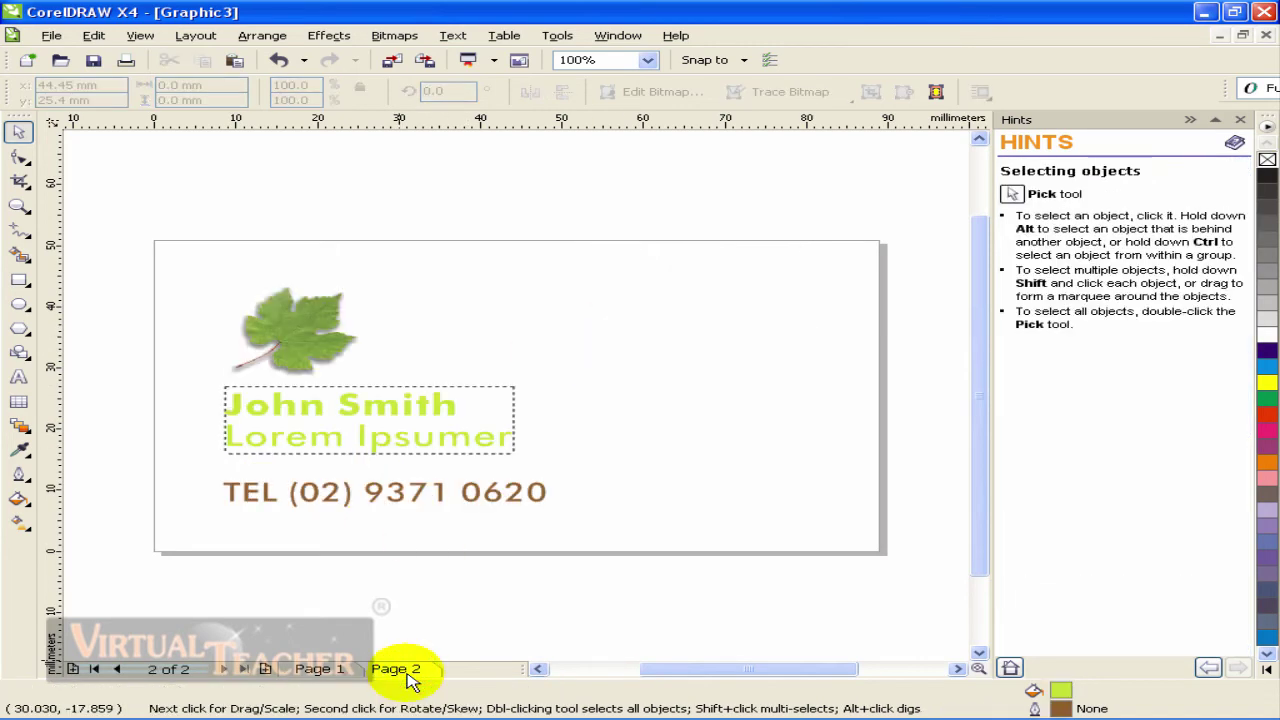
pyautogui.click(335, 670)
pyautogui.click(398, 668)
pyautogui.click(330, 668)
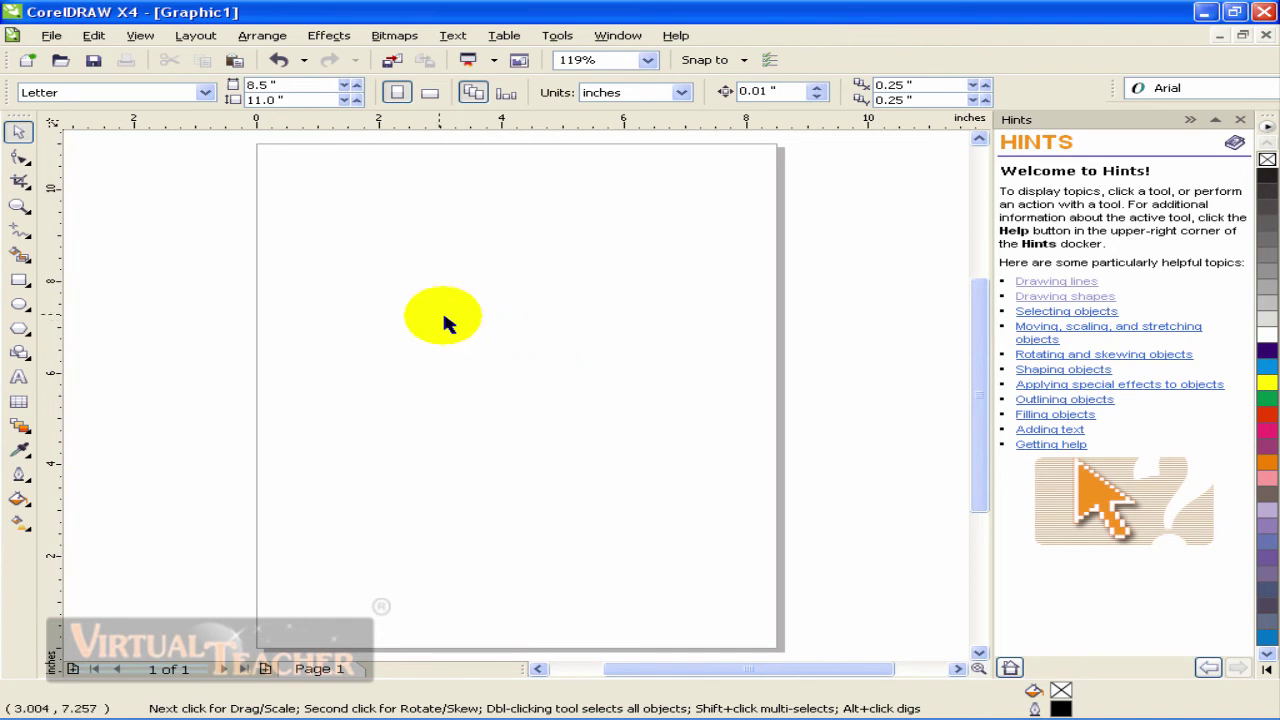
# Bring up the File menu again, ready to import a picture onto the Letter page.
pyautogui.click(51, 35)
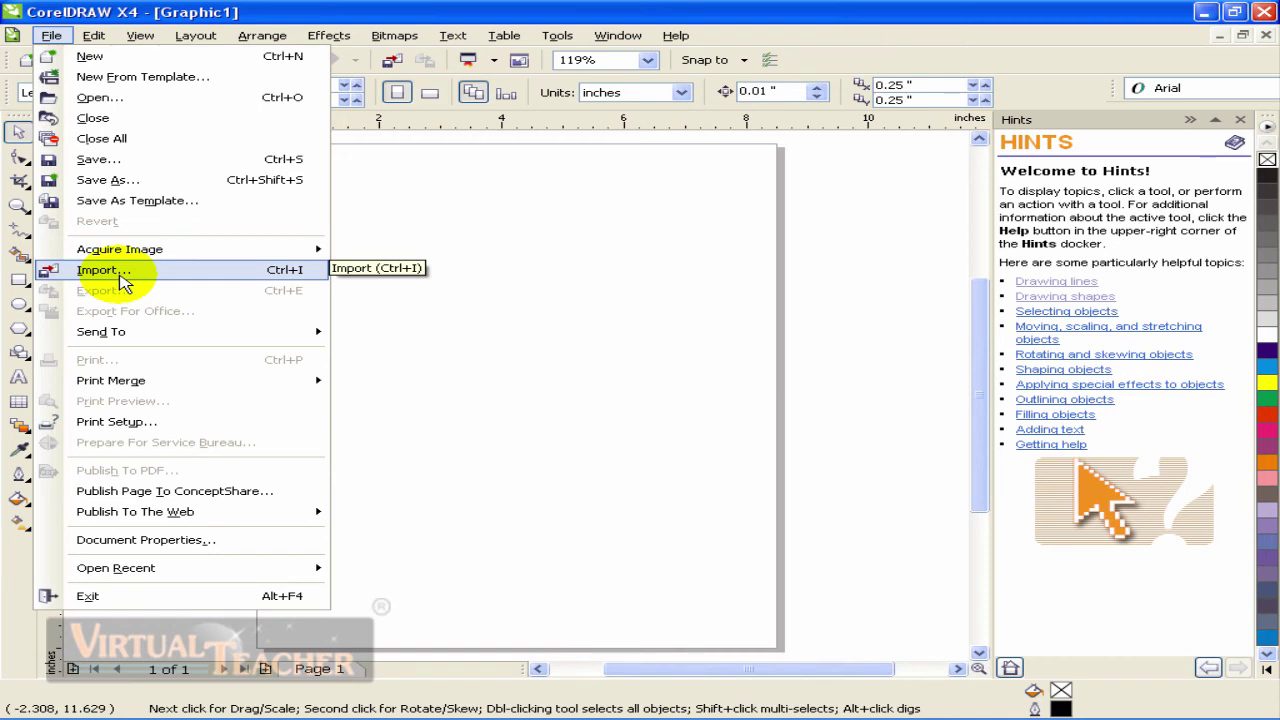
pyautogui.click(530, 302)
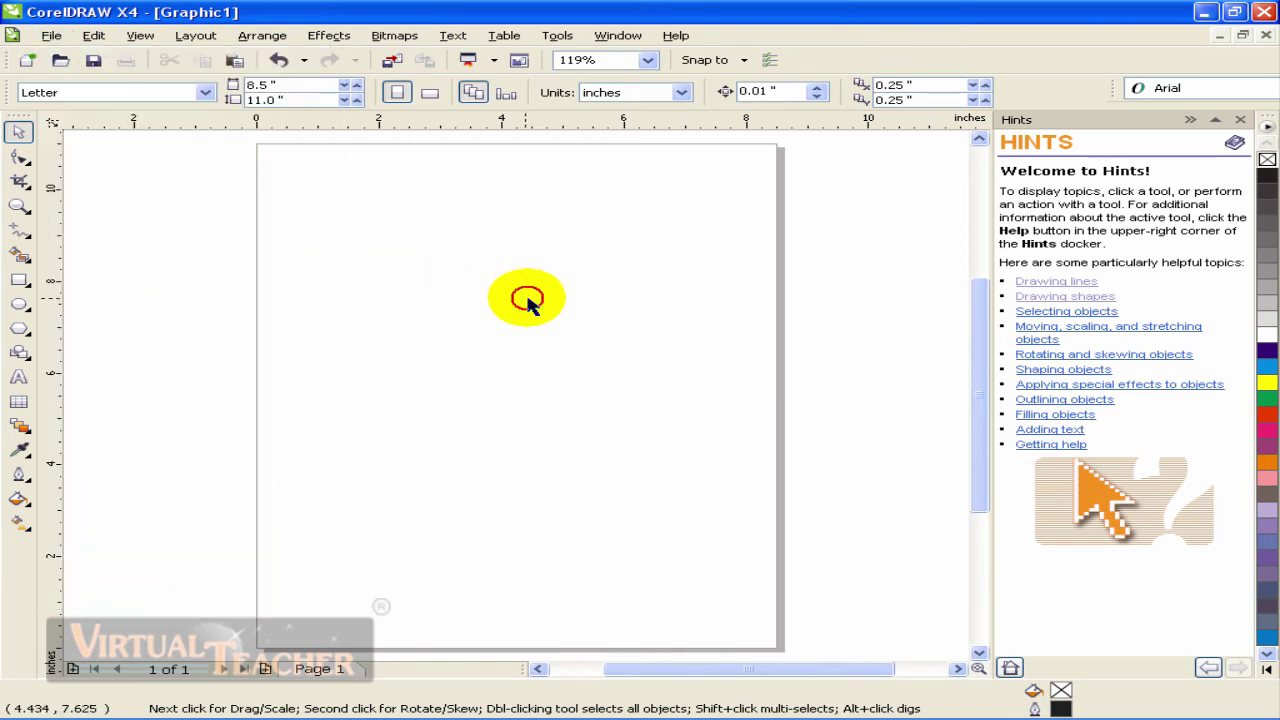
pyautogui.click(51, 36)
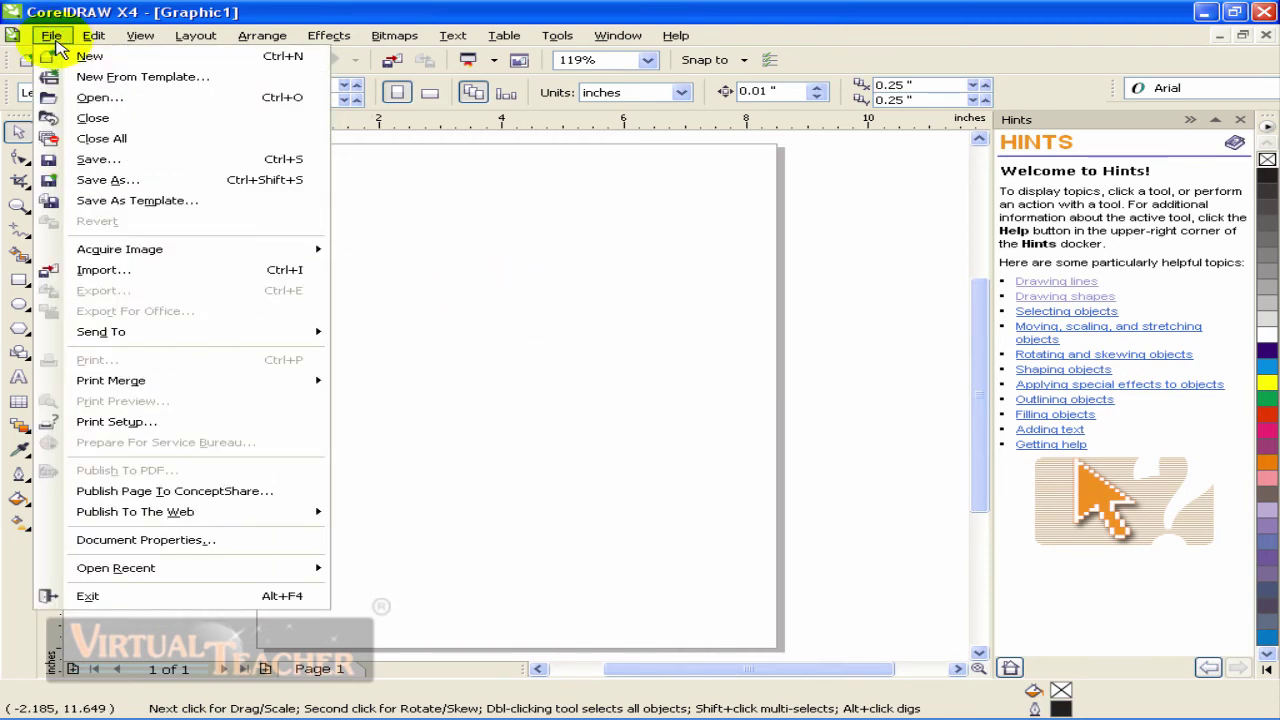
# Start an import, browse to the Desktop's IMG folder, and pick the JPEG DSC00622.
pyautogui.click(104, 271)
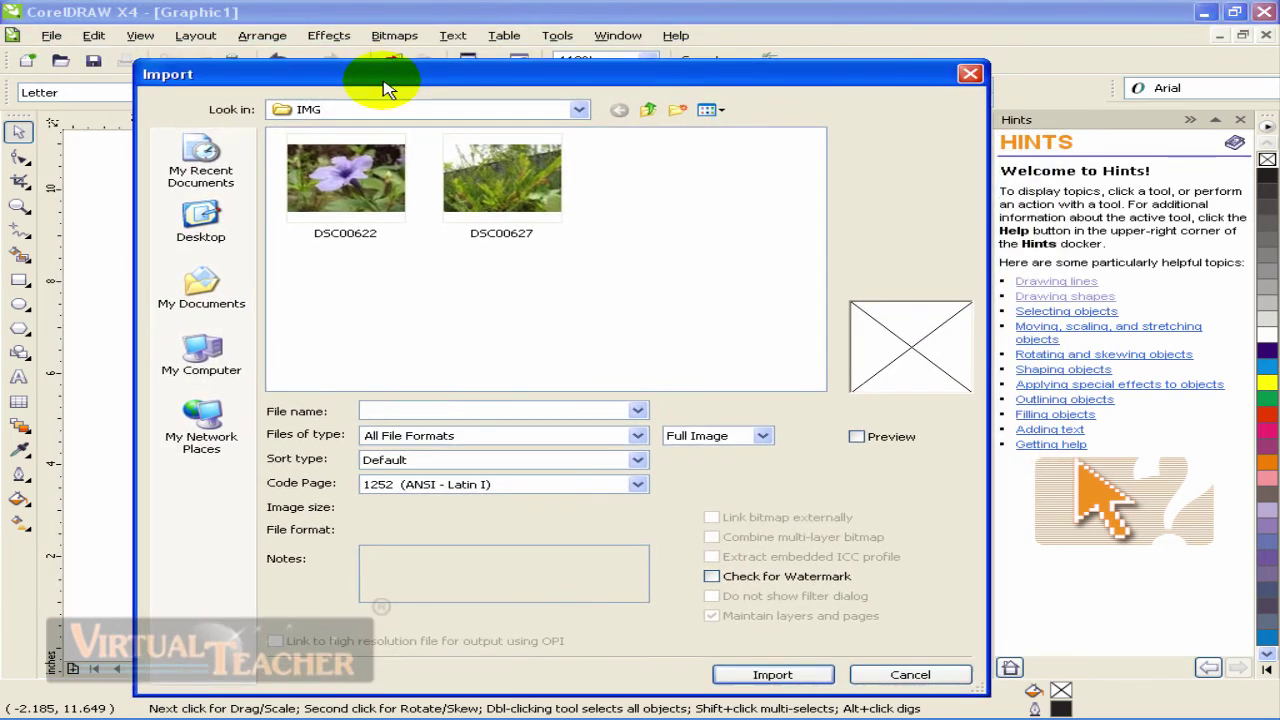
pyautogui.click(579, 110)
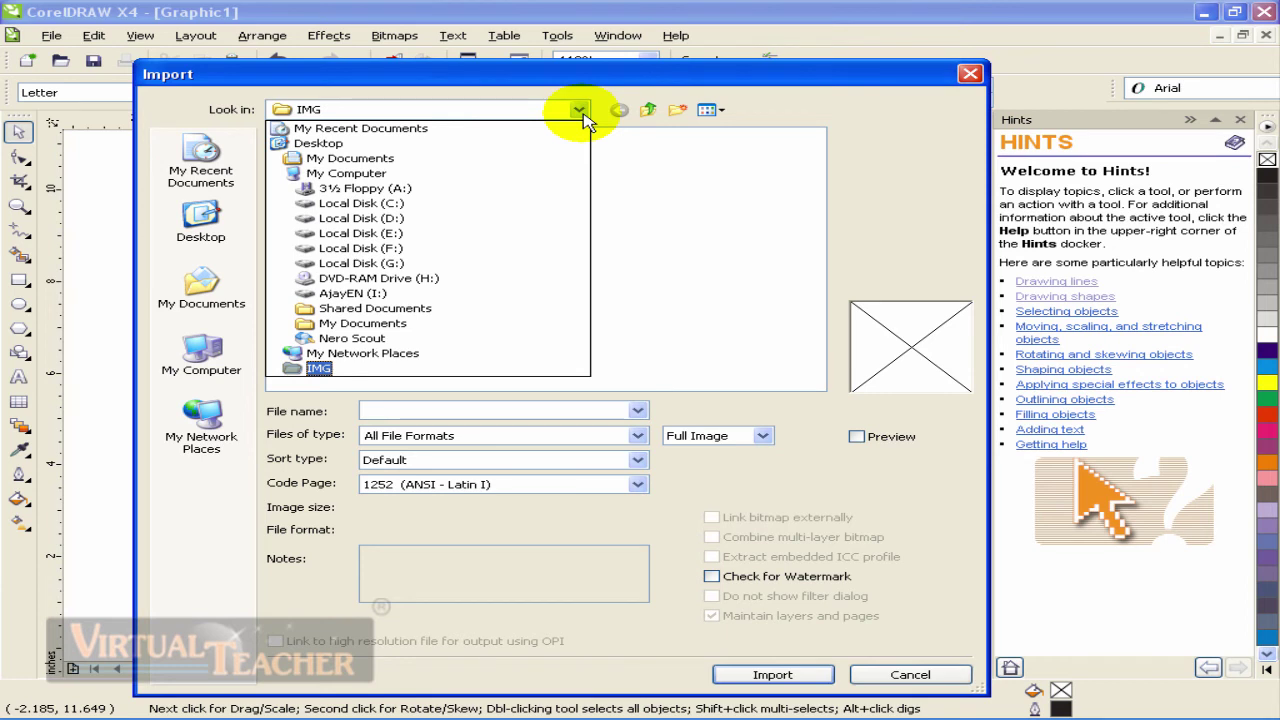
pyautogui.click(580, 114)
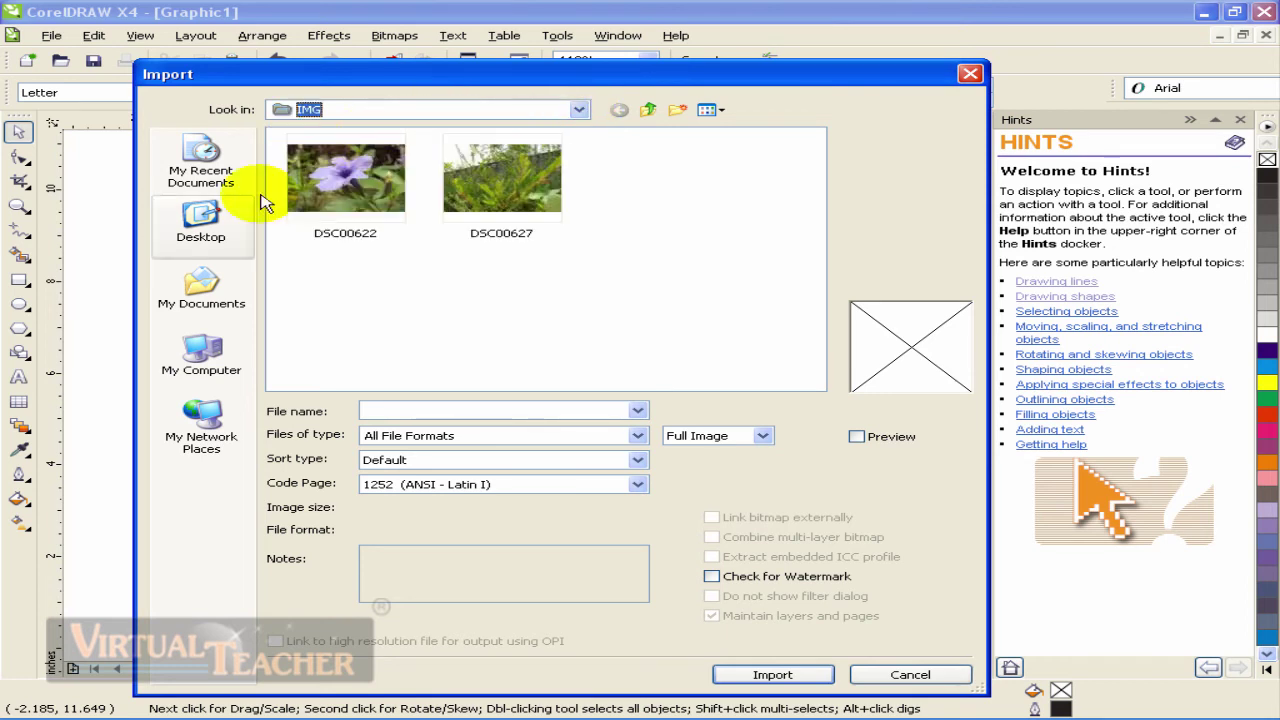
pyautogui.click(202, 225)
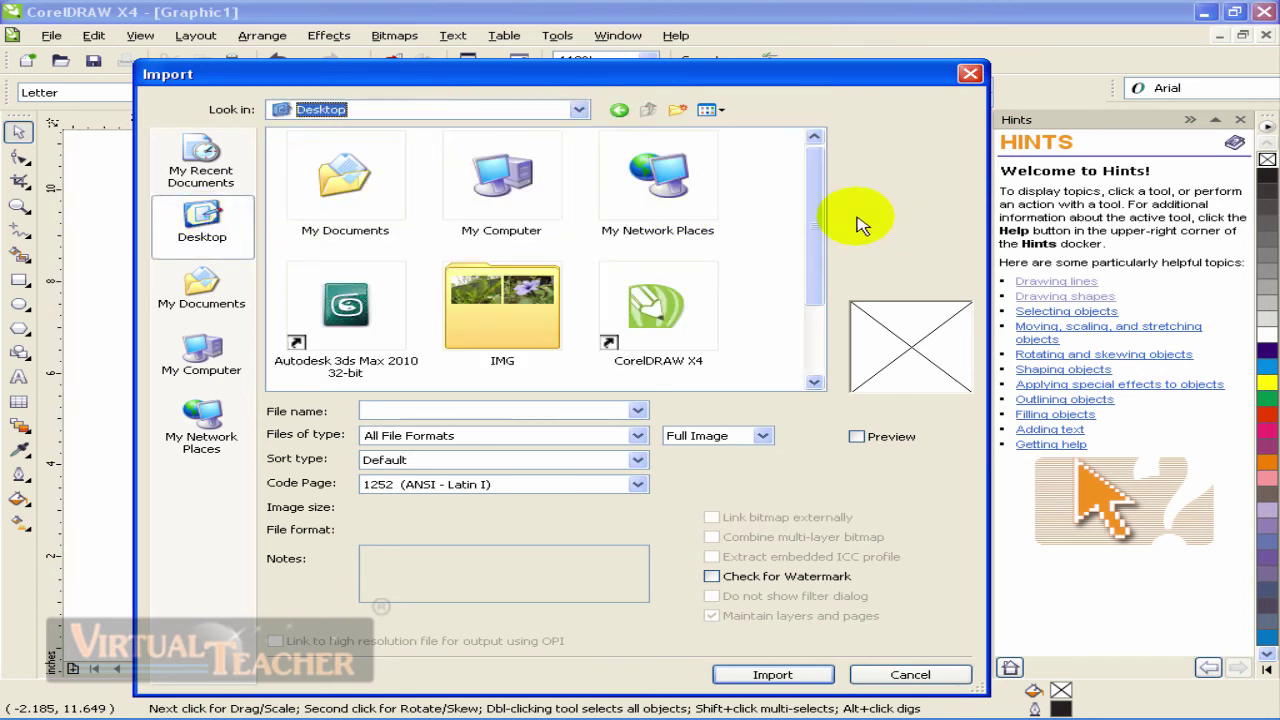
pyautogui.scroll(-1, 826, 217)
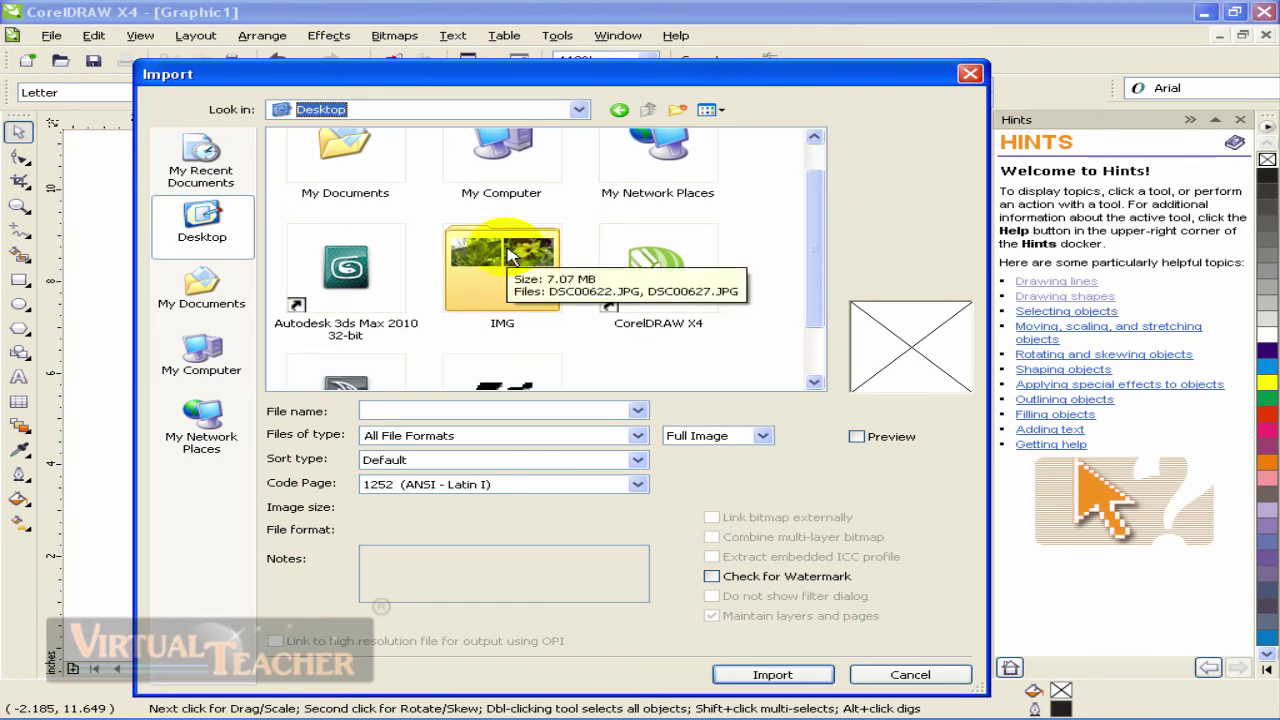
pyautogui.click(510, 257)
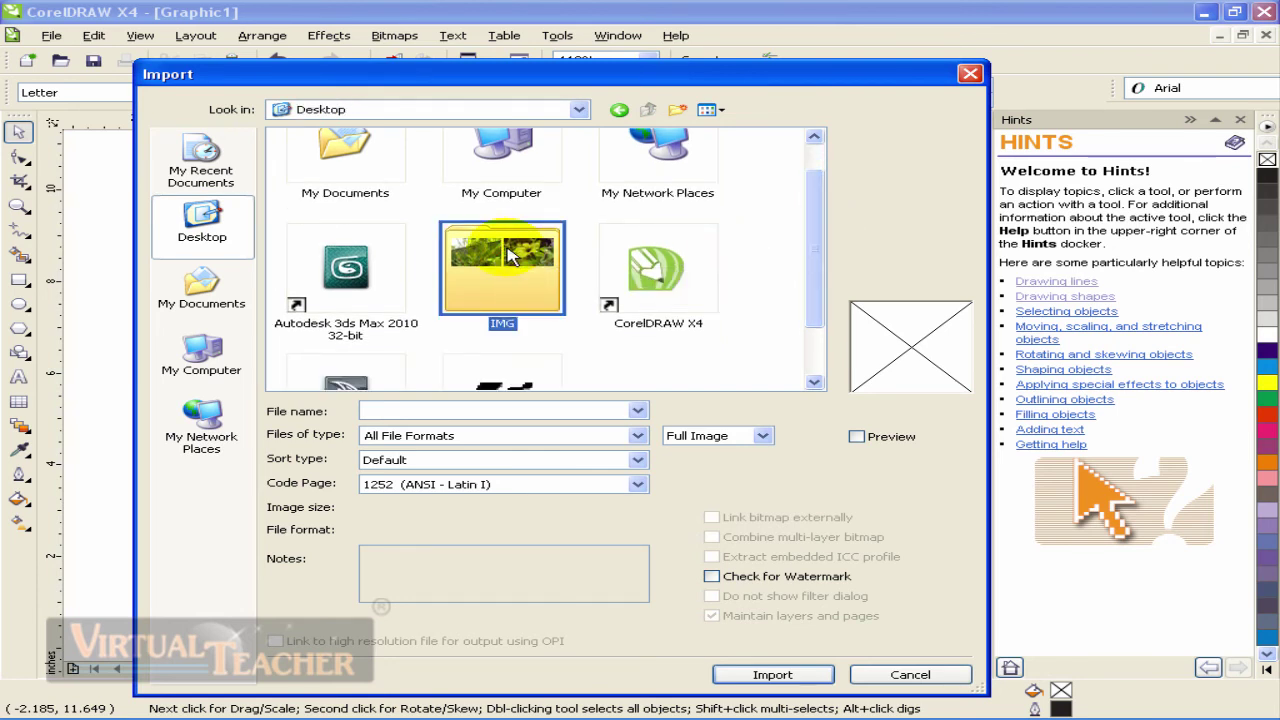
pyautogui.doubleClick(510, 257)
pyautogui.click(350, 190)
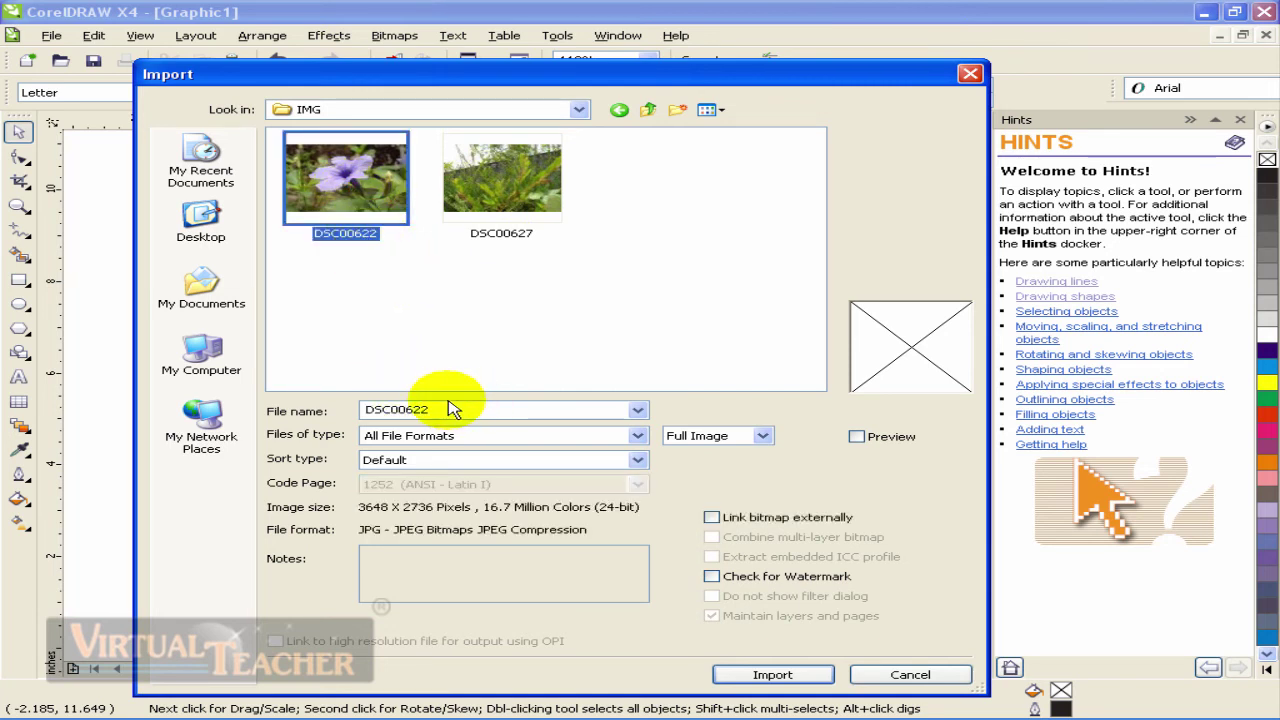
# Check the Files of type list and keep All File Formats.
pyautogui.click(637, 436)
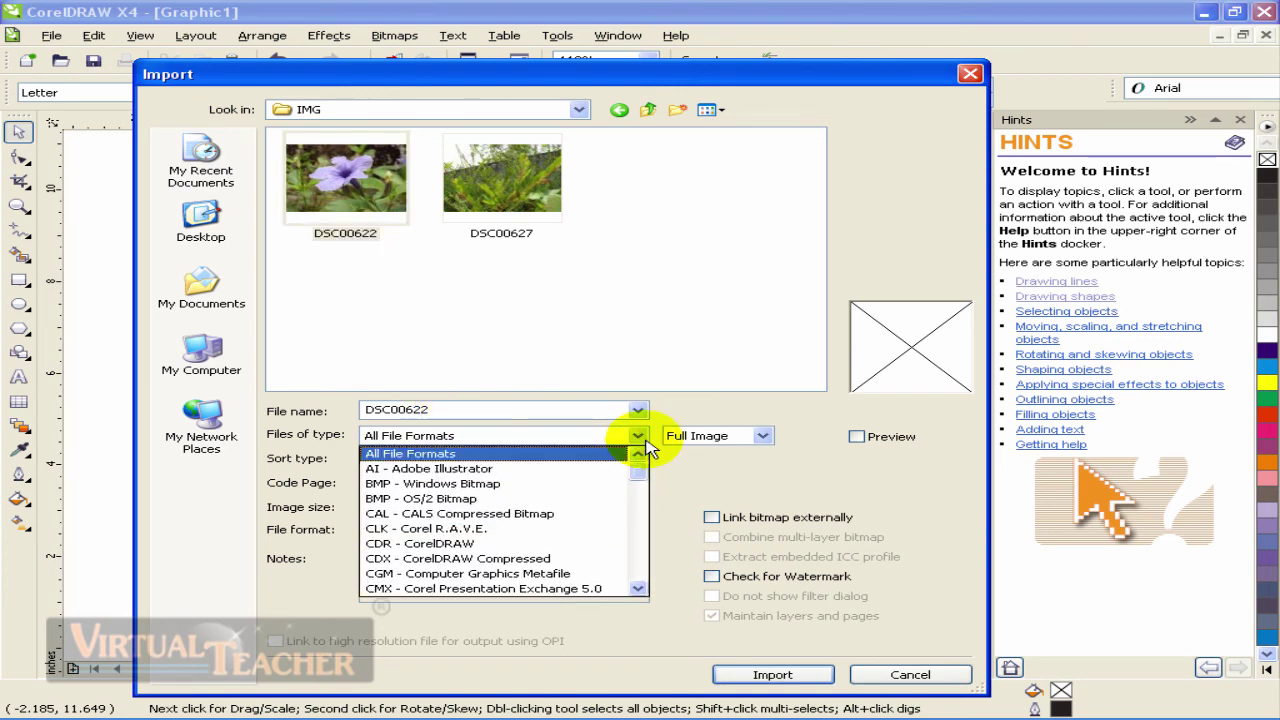
pyautogui.moveTo(637, 470)
pyautogui.mouseDown()
pyautogui.moveTo(651, 585)
pyautogui.moveTo(652, 472)
pyautogui.moveTo(645, 590)
pyautogui.moveTo(645, 476)
pyautogui.mouseUp()
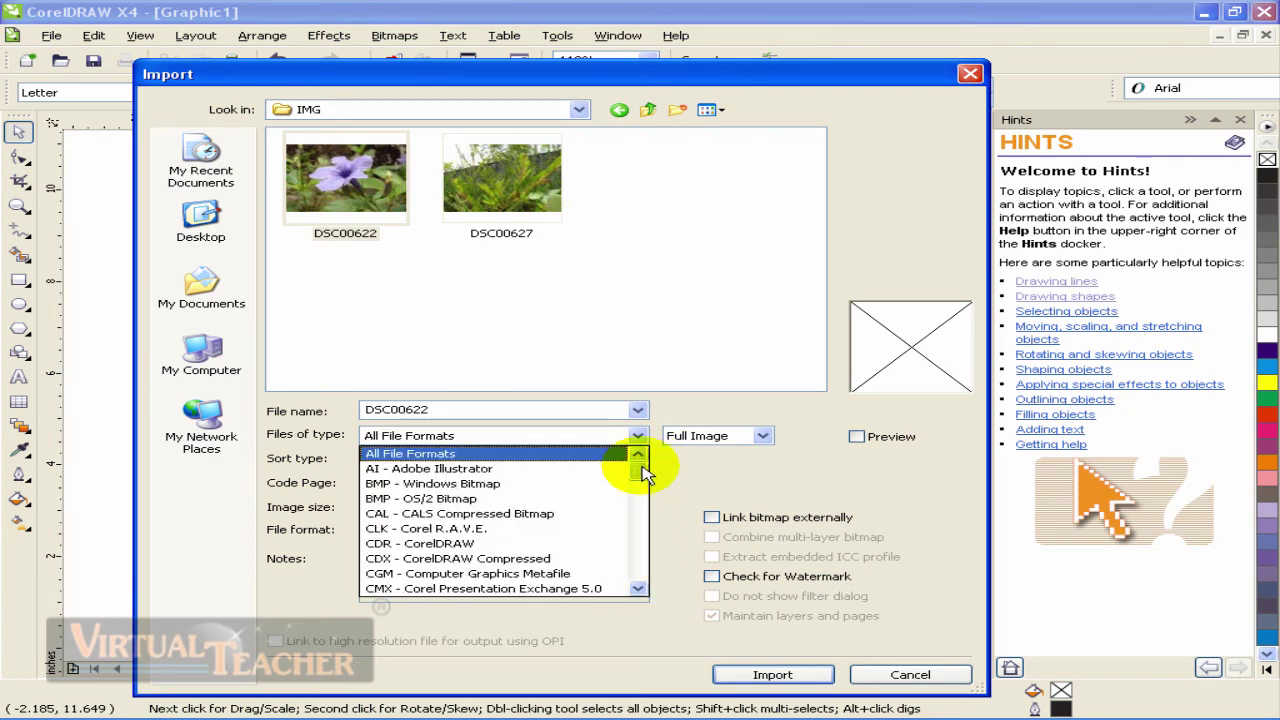
pyautogui.moveTo(645, 476); pyautogui.dragTo(634, 512)
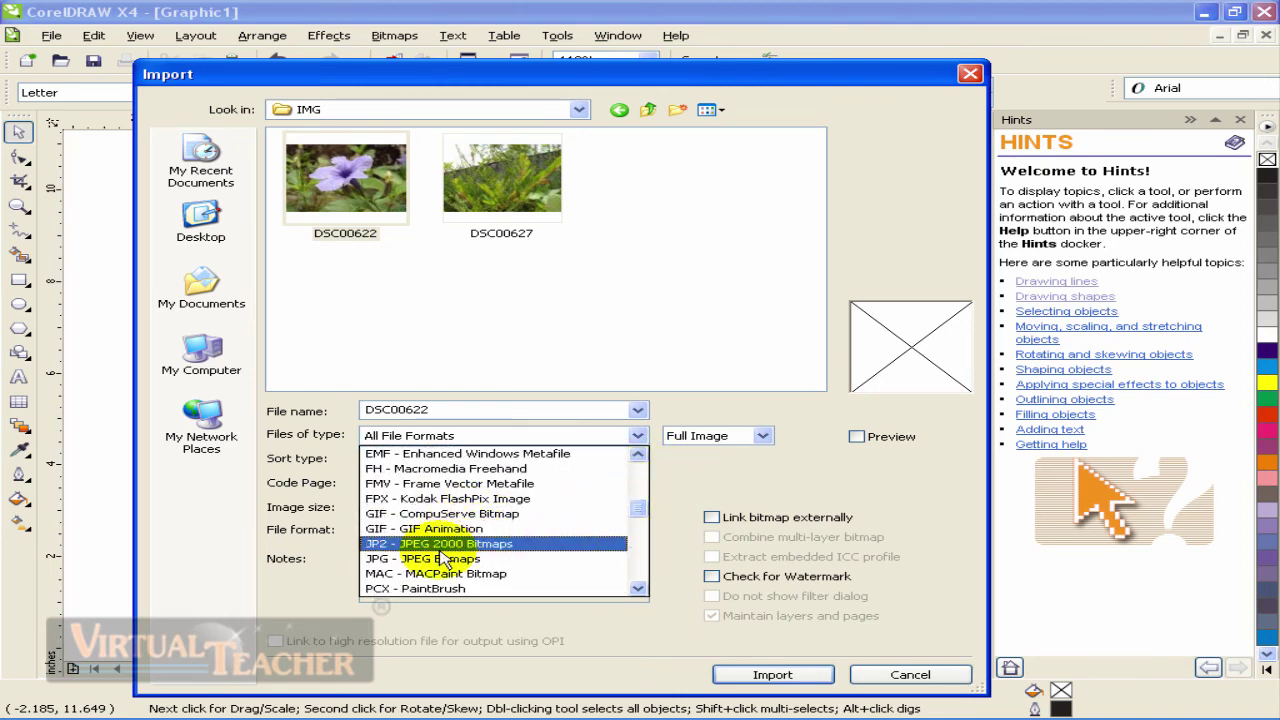
pyautogui.click(552, 346)
pyautogui.press('Tab')
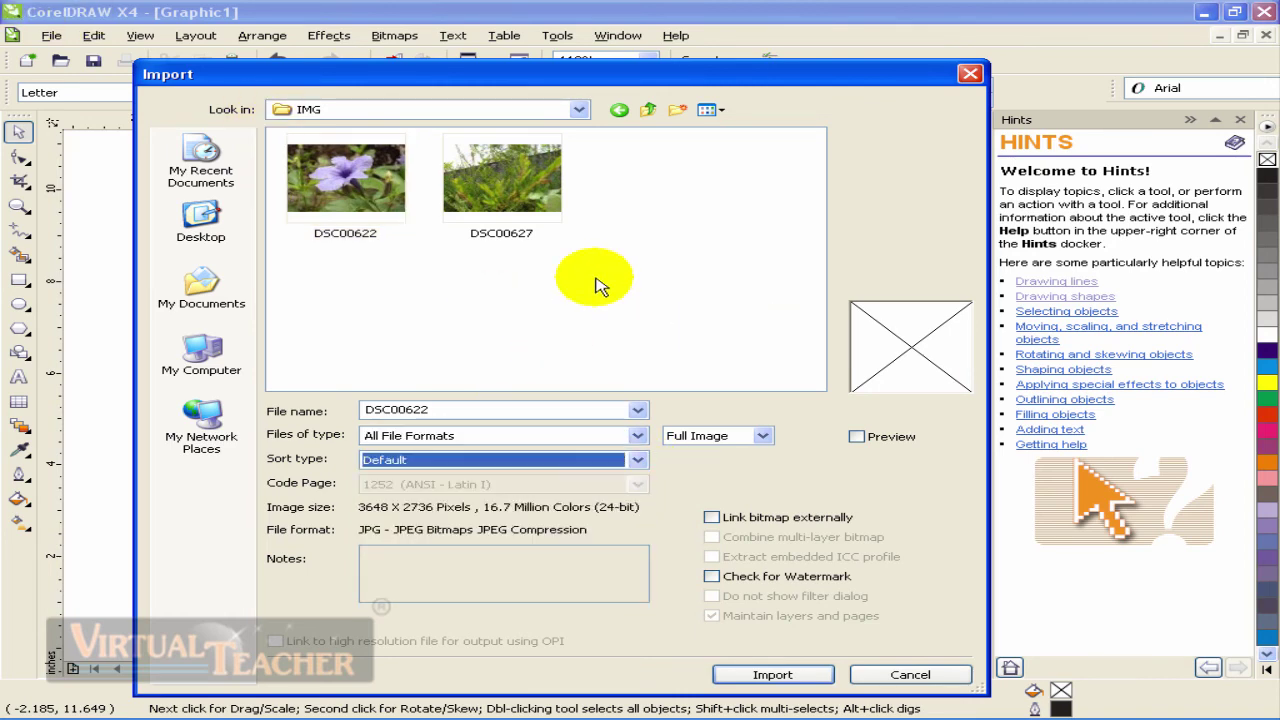
# Turn on Preview, compare DSC00627, then go back to the purple flower DSC00622.
pyautogui.click(859, 439)
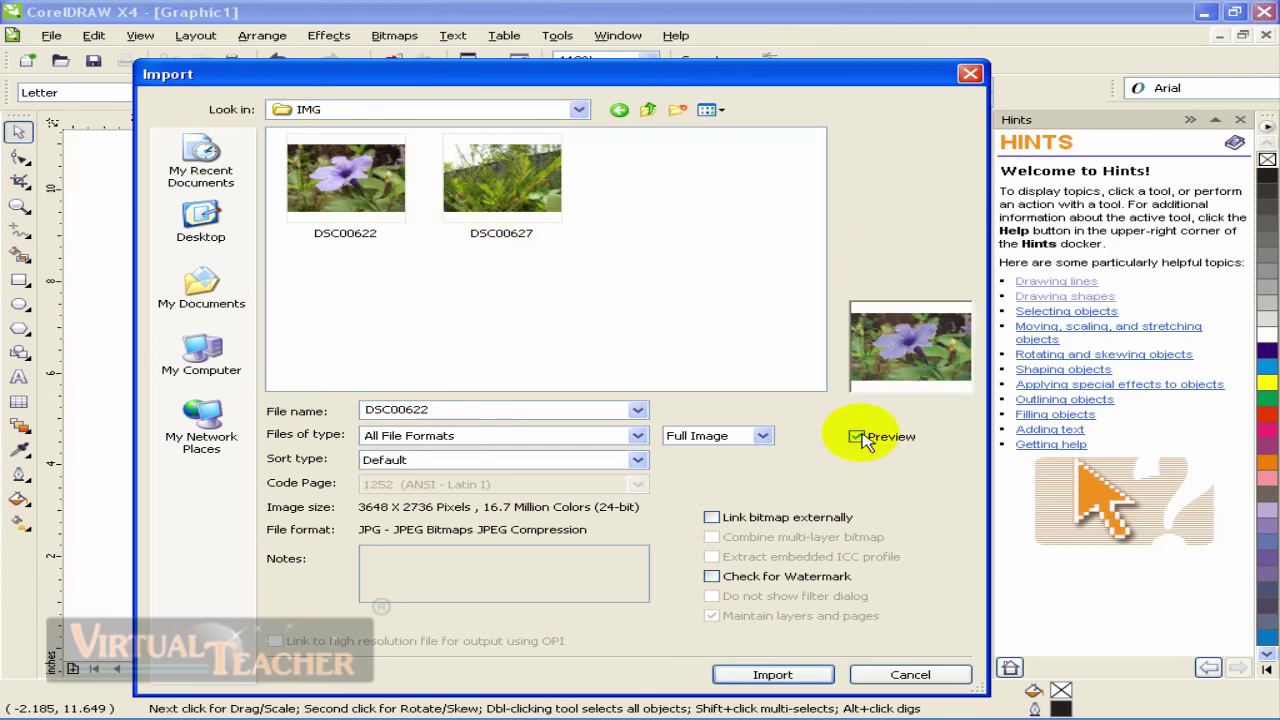
pyautogui.click(512, 195)
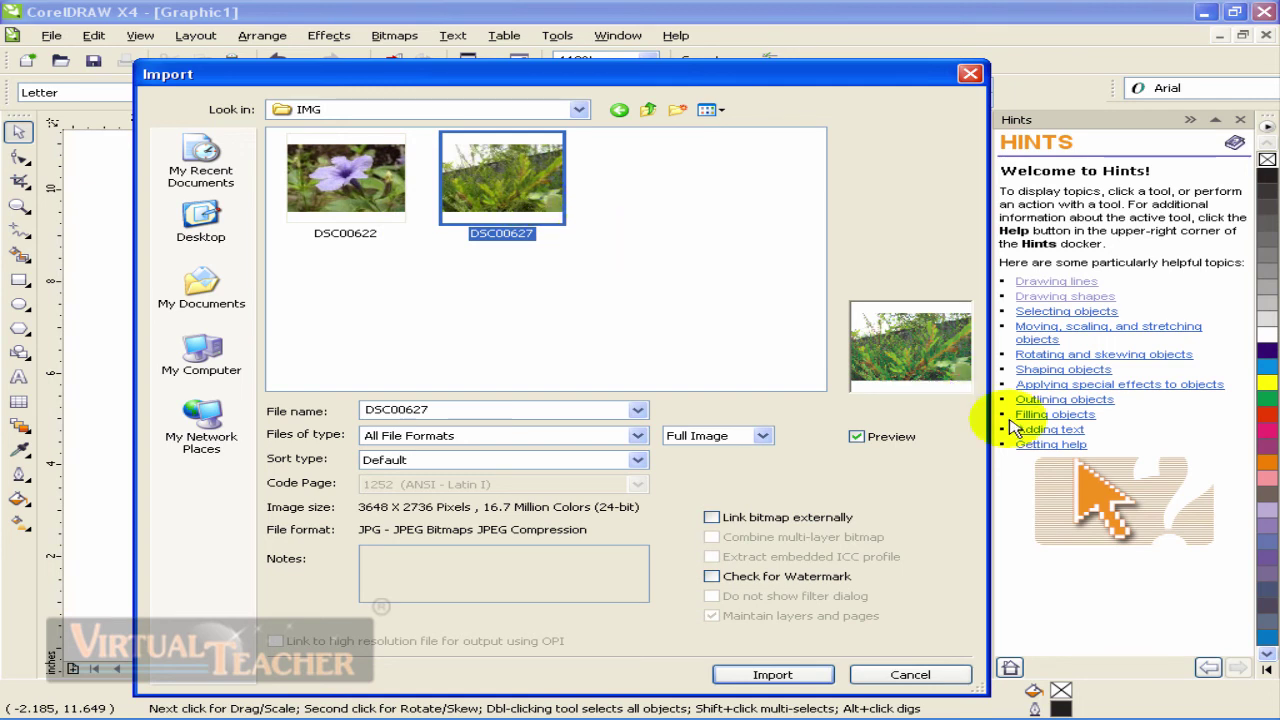
pyautogui.press('Left')
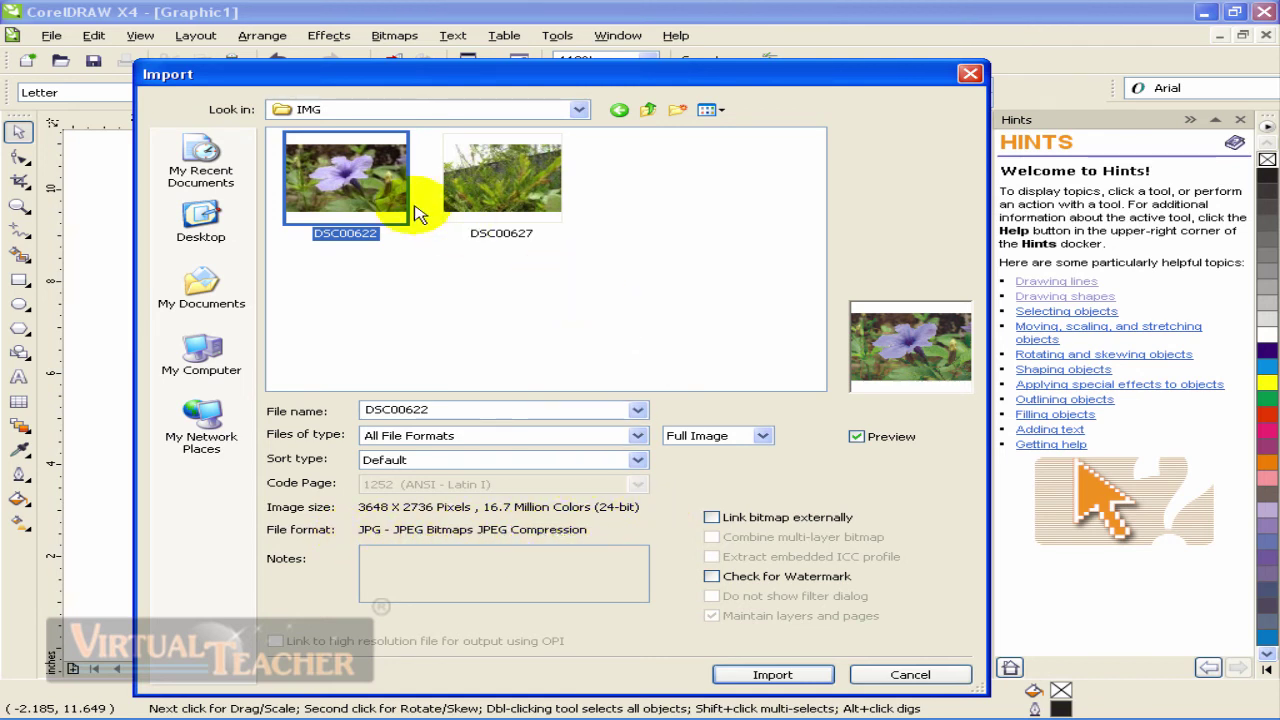
pyautogui.moveTo(335, 193)
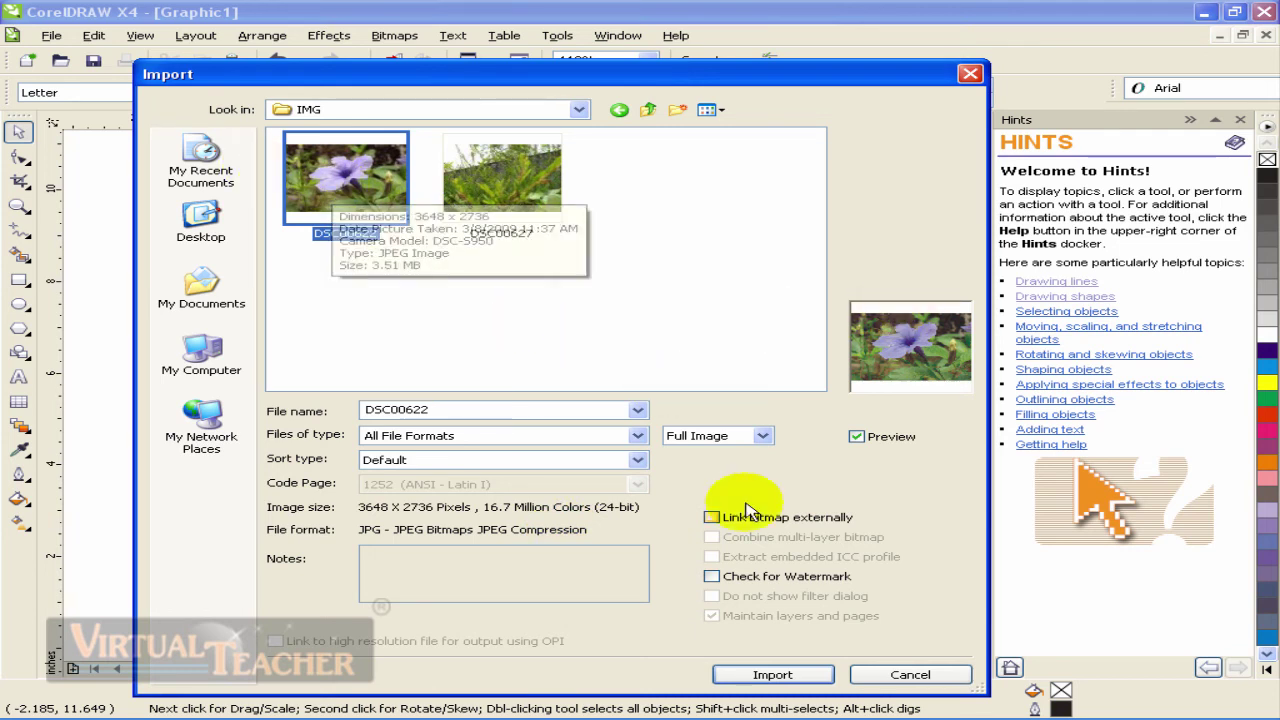
# Import DSC00622 and drag it from the page's top-left corner to about 7.783 x 5.838 inches.
pyautogui.click(801, 680)
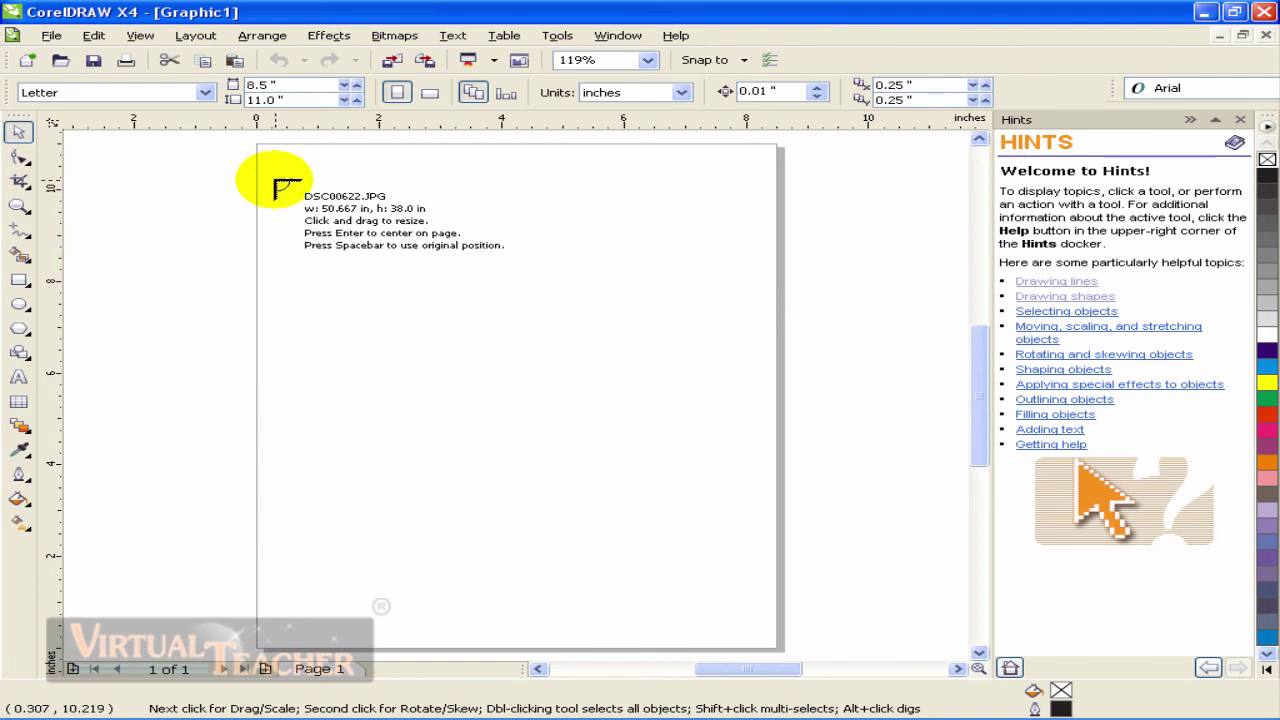
pyautogui.moveTo(276, 182); pyautogui.dragTo(612, 433)
pyautogui.moveTo(697, 481); pyautogui.dragTo(748, 492)
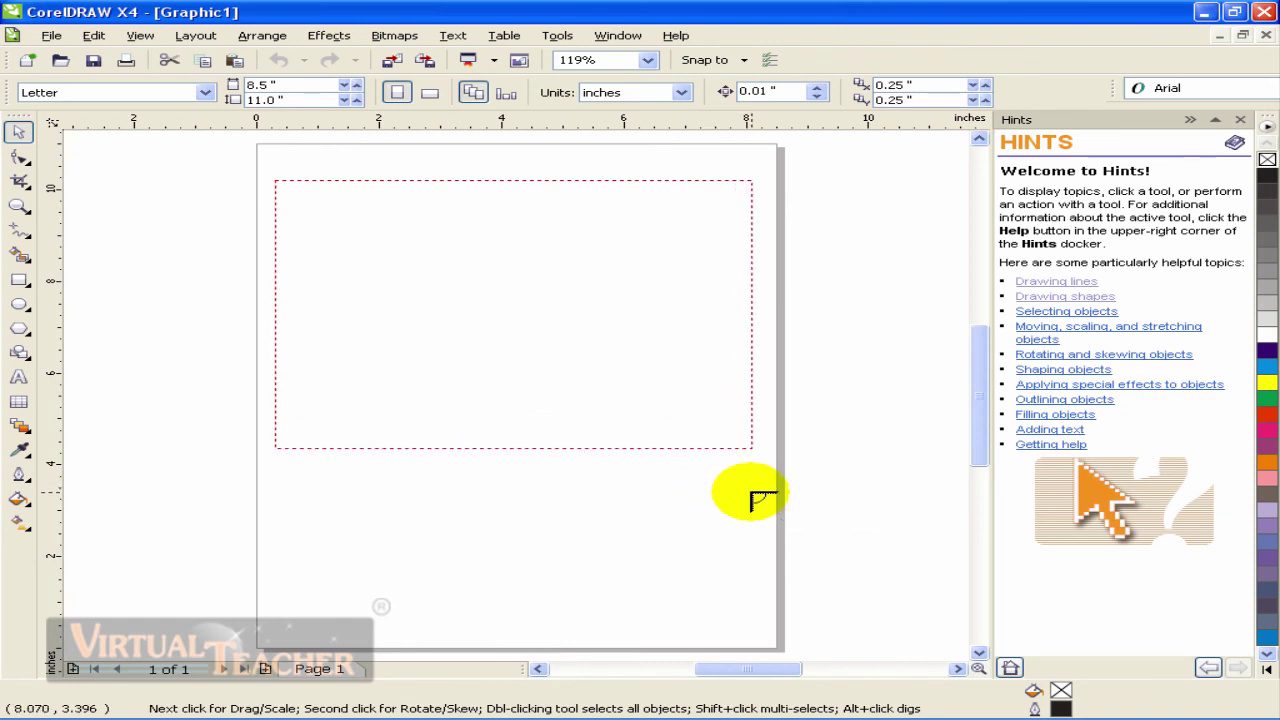
pyautogui.click(668, 336)
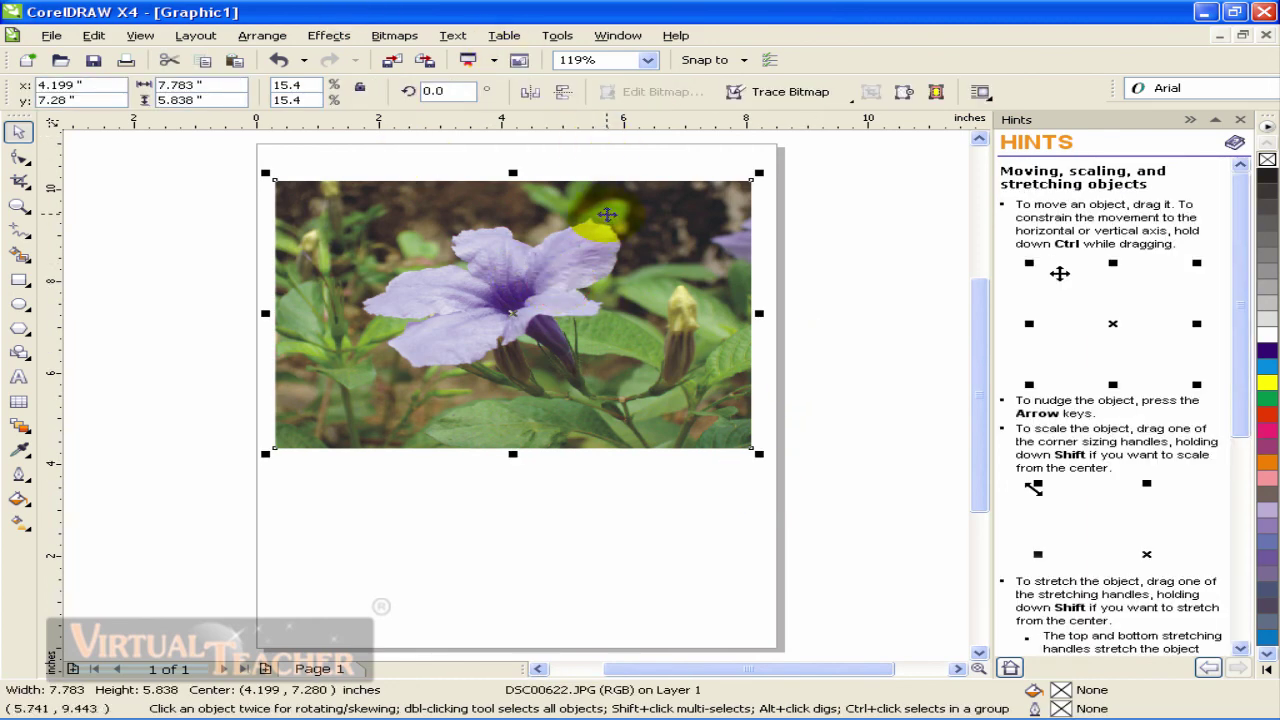
# Close the File menu and nudge the flower photo slightly upward.
pyautogui.click(51, 35)
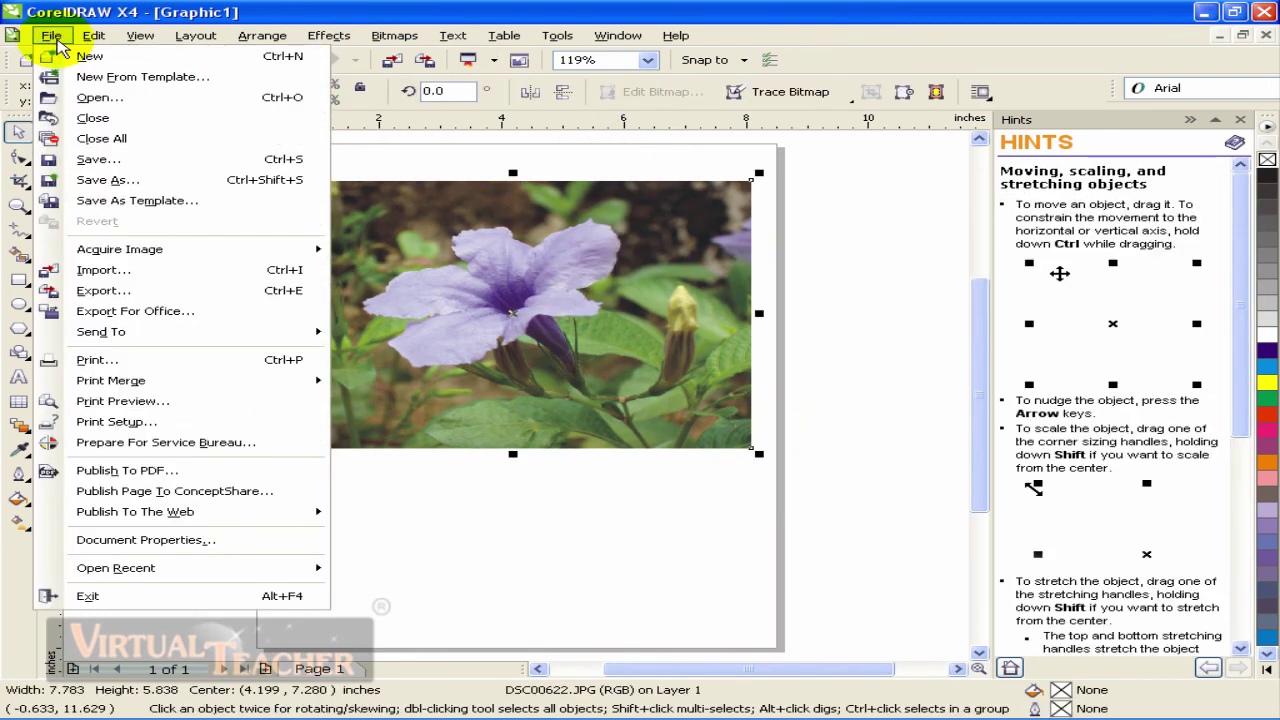
pyautogui.click(900, 300)
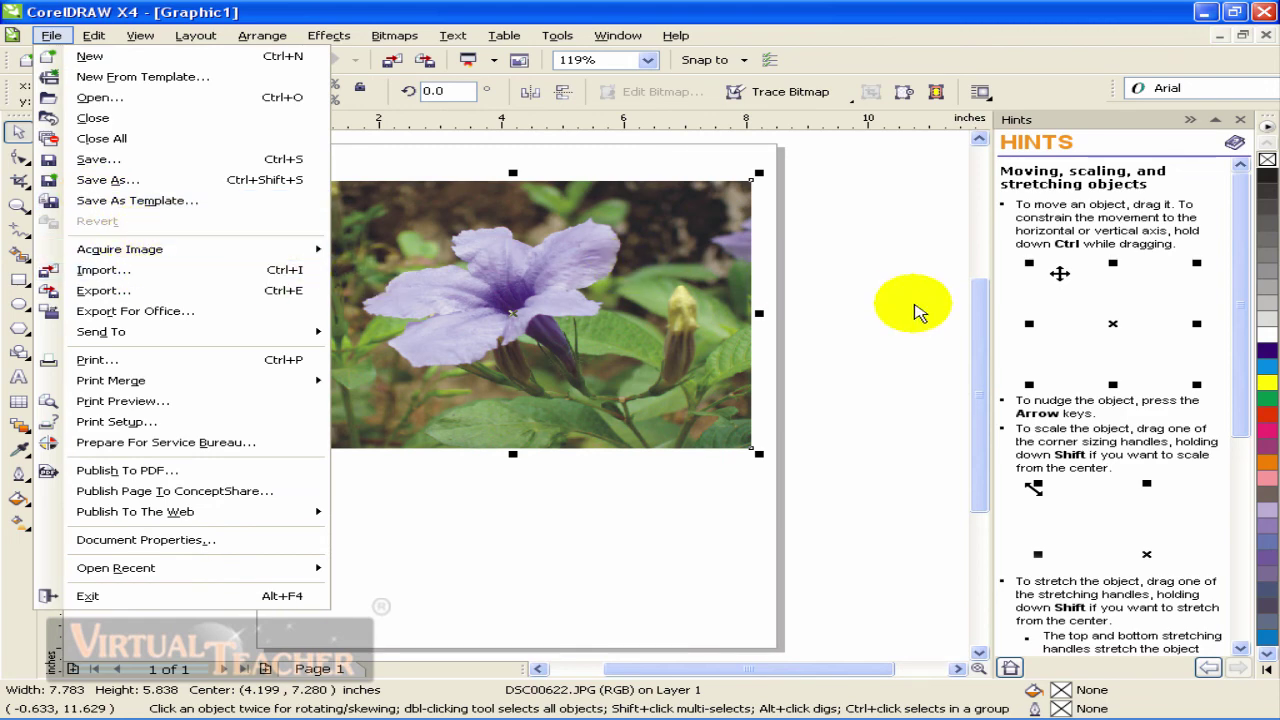
pyautogui.click(825, 312)
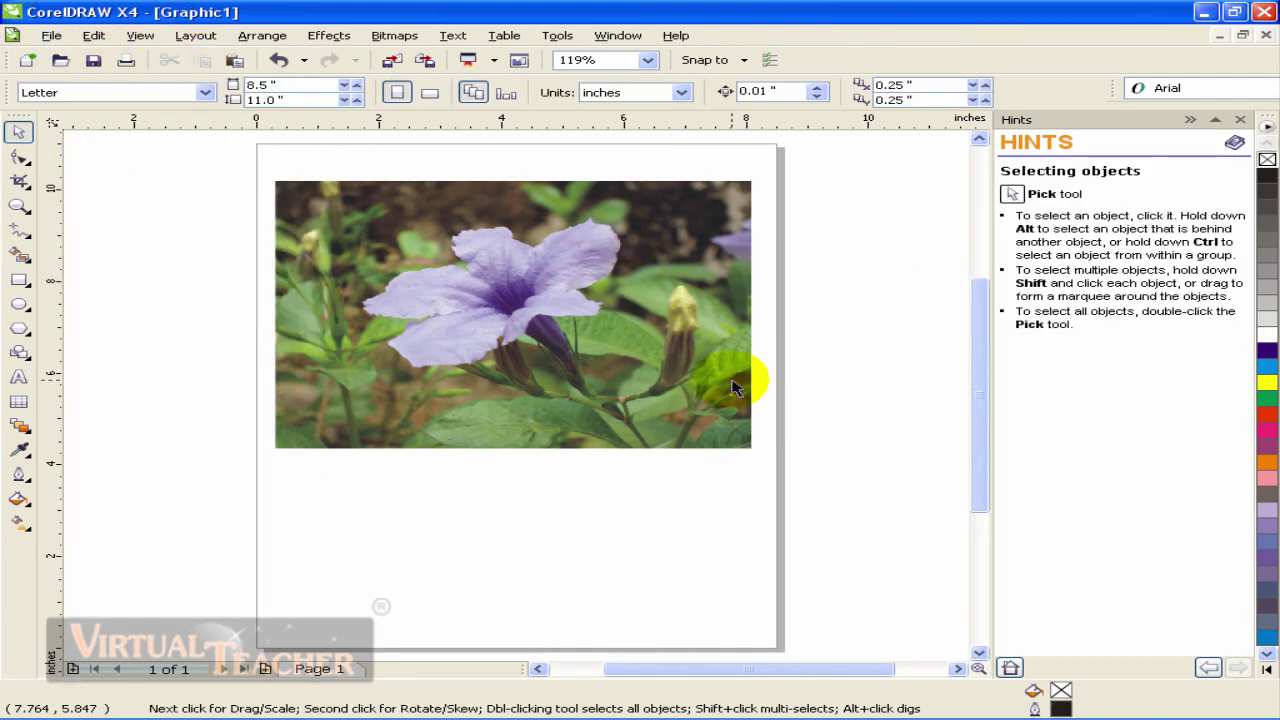
pyautogui.moveTo(614, 330); pyautogui.dragTo(618, 308)
pyautogui.click(618, 308)
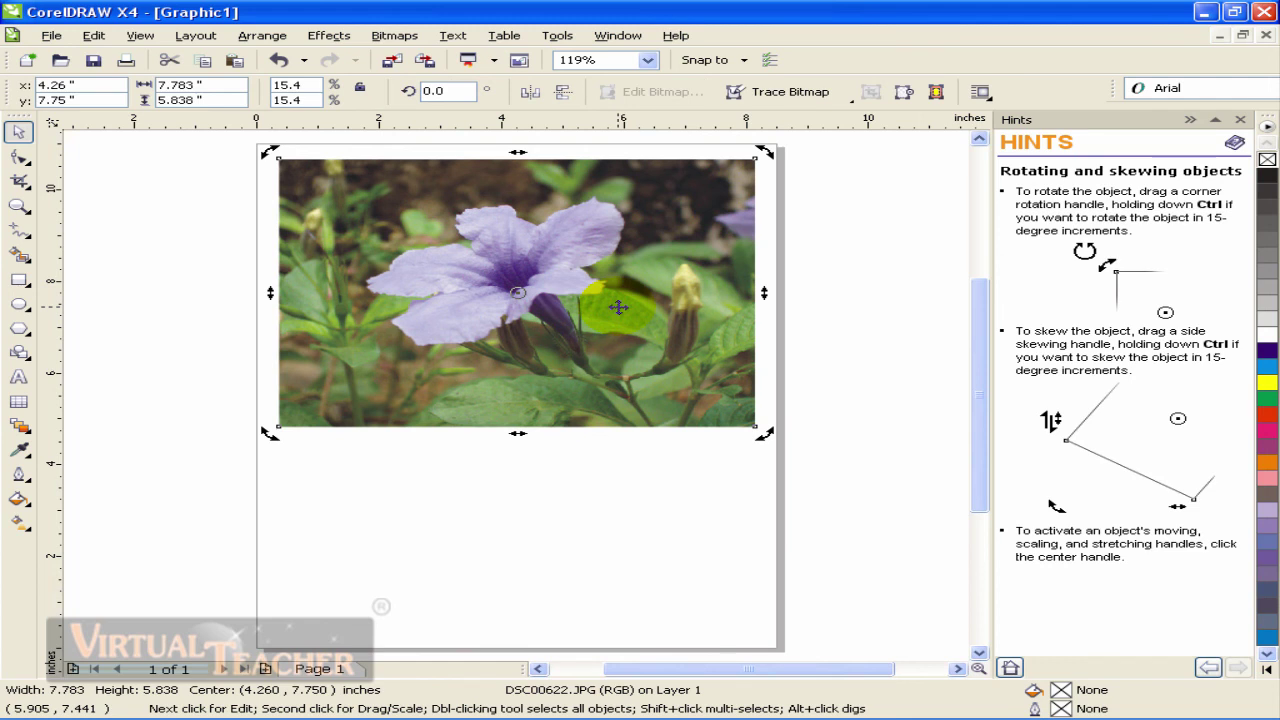
pyautogui.press('Escape')
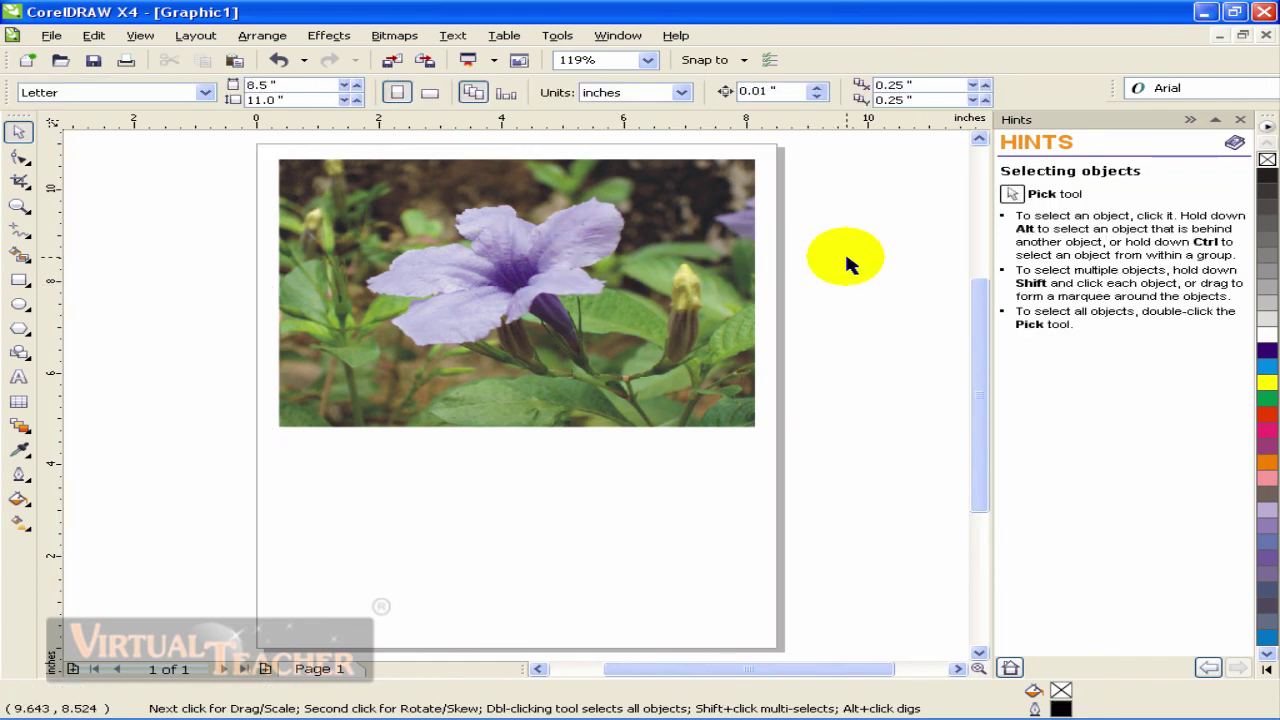
# Dismiss the canvas shortcut menu and reselect the flower photo.
pyautogui.rightClick(816, 222)
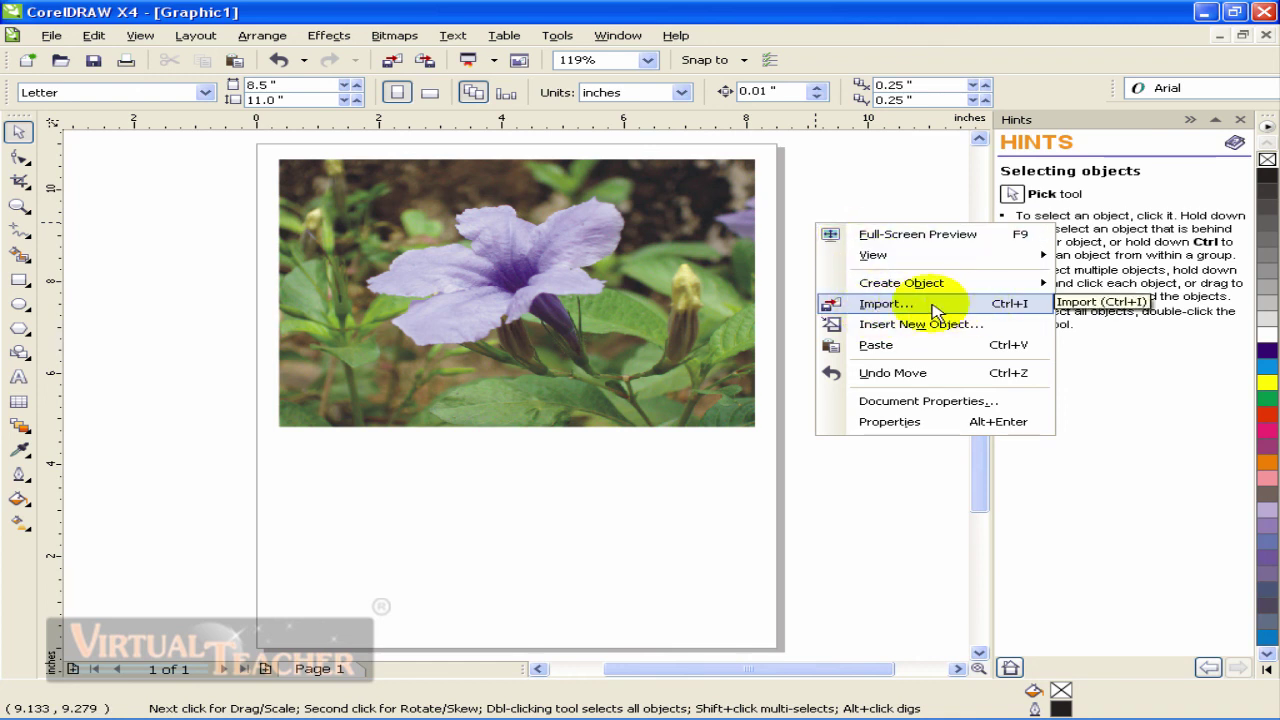
pyautogui.click(590, 255)
pyautogui.click(590, 255)
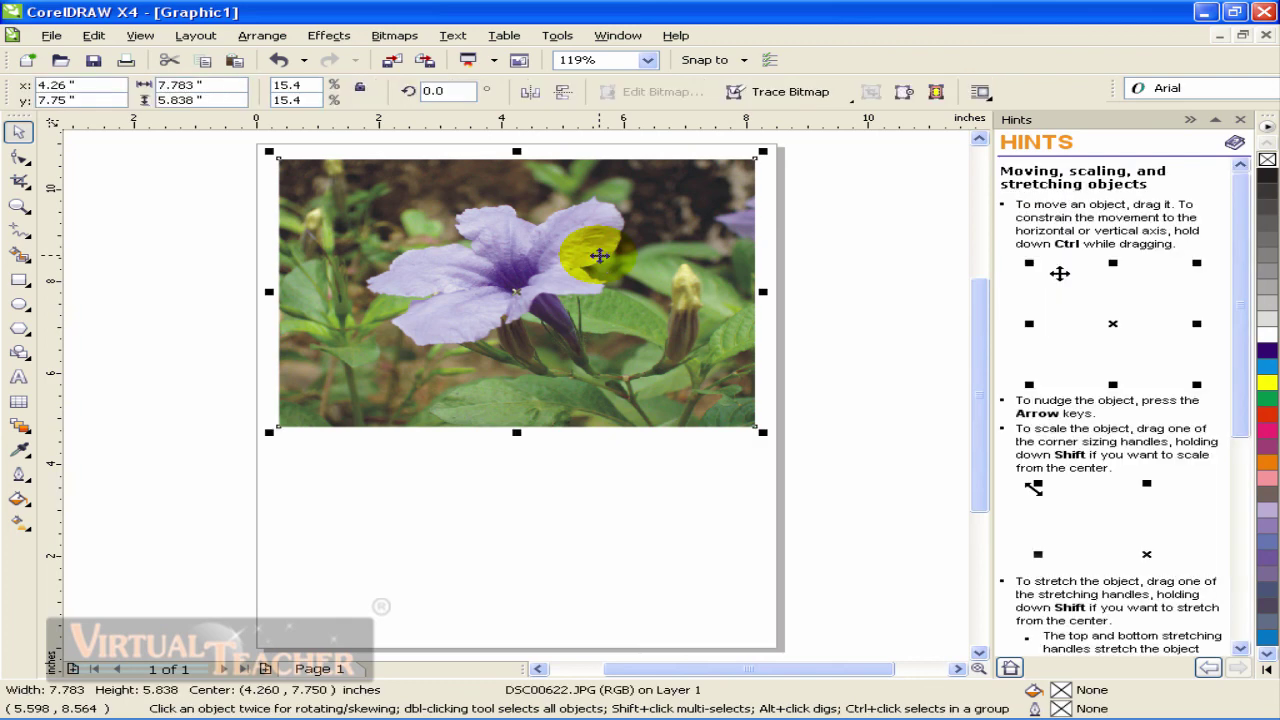
pyautogui.click(740, 270)
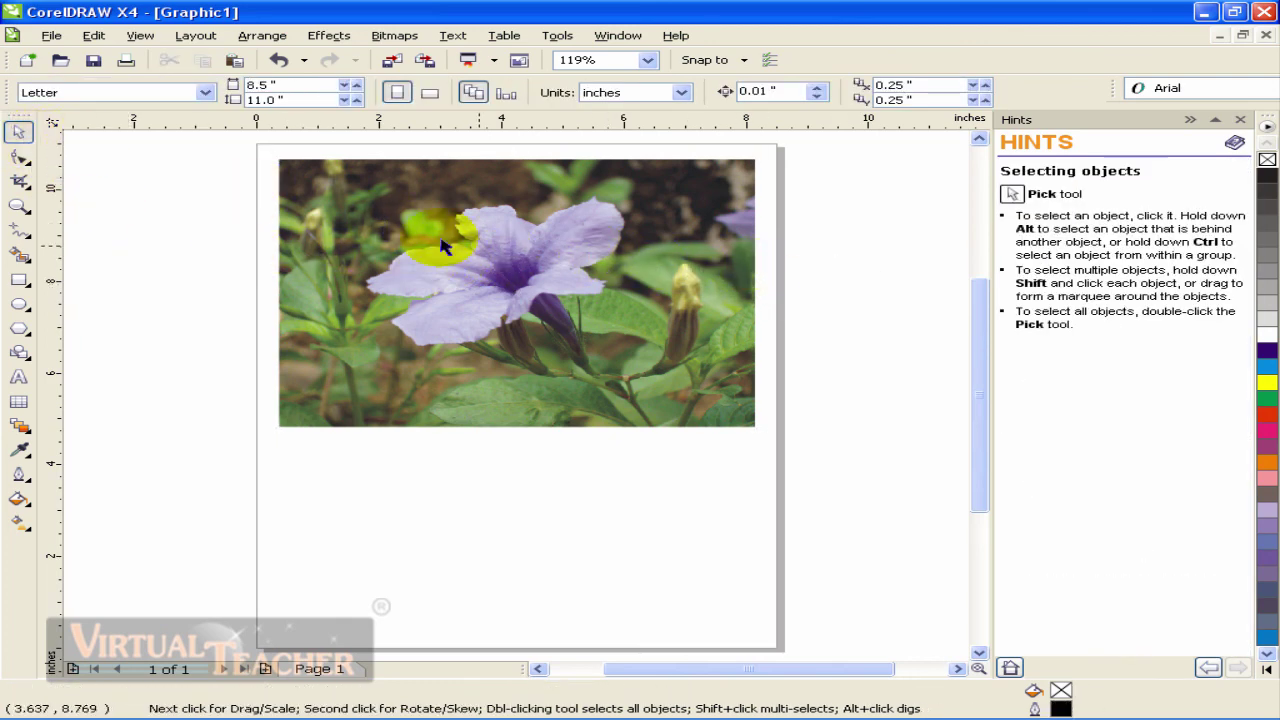
pyautogui.click(510, 251)
# Drag the photo to centre it at 4.219, 7.688 inches near the page top.
pyautogui.click(573, 313)
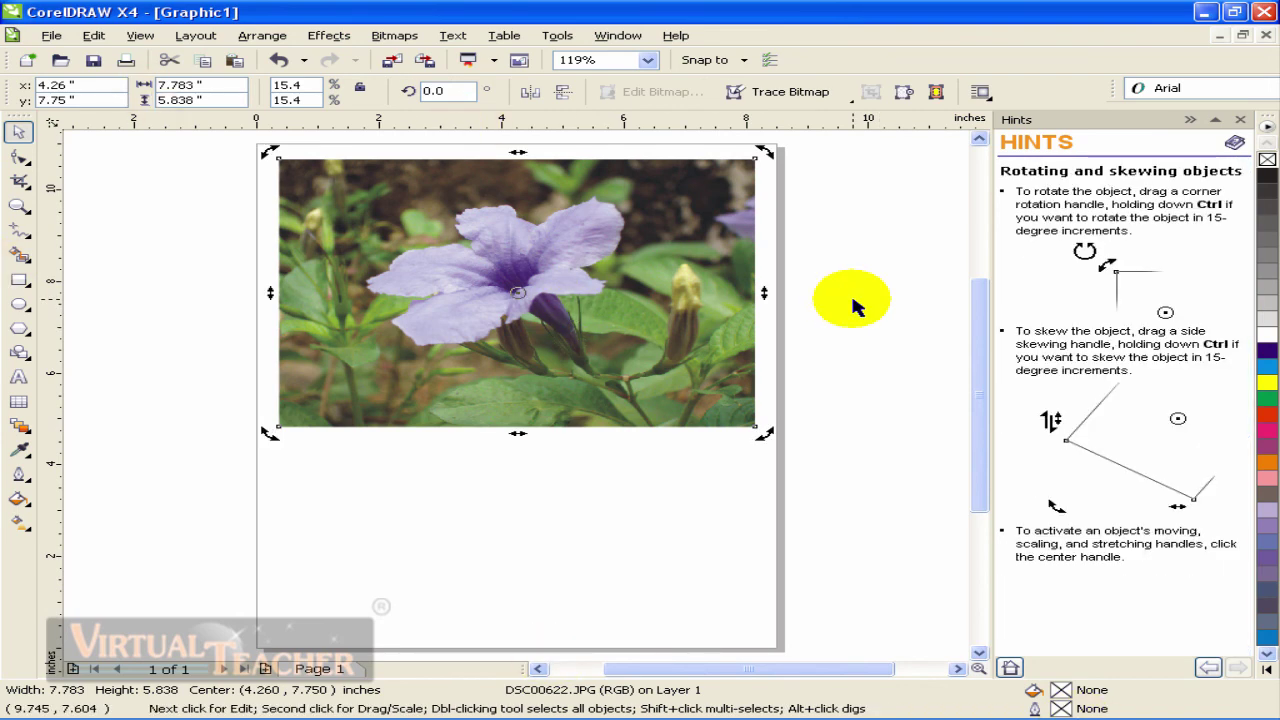
pyautogui.click(851, 294)
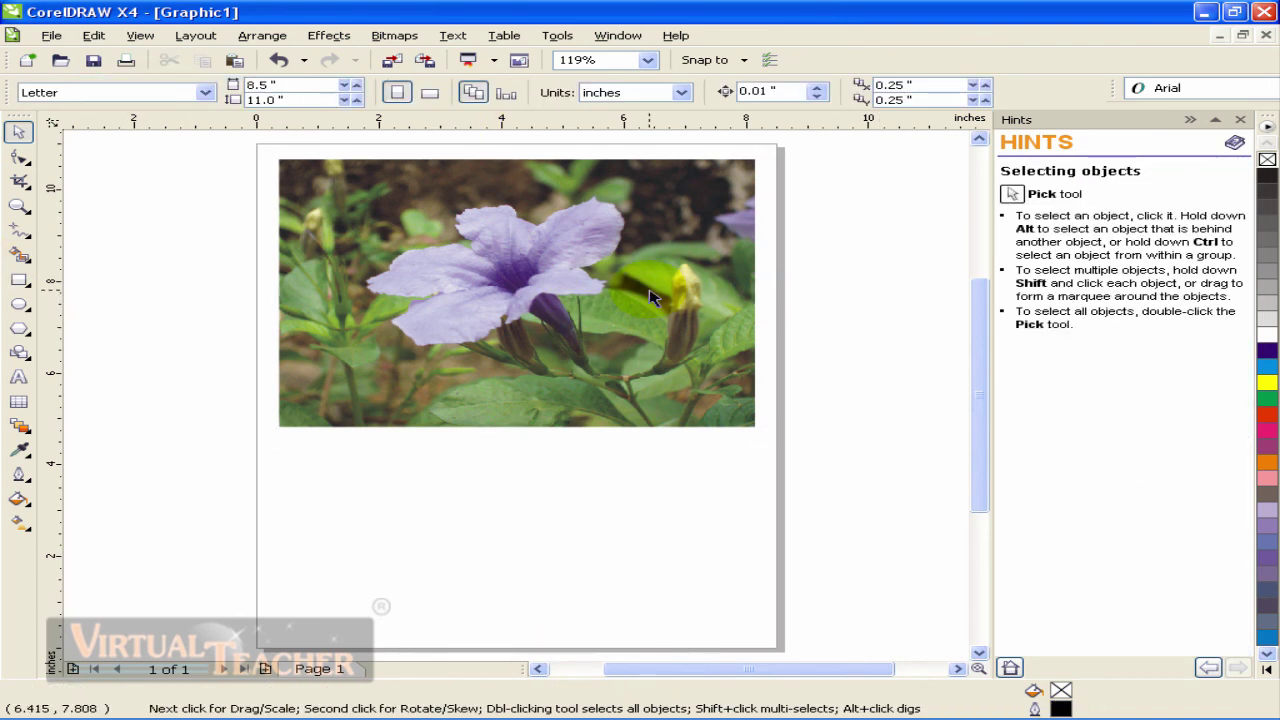
pyautogui.click(522, 284)
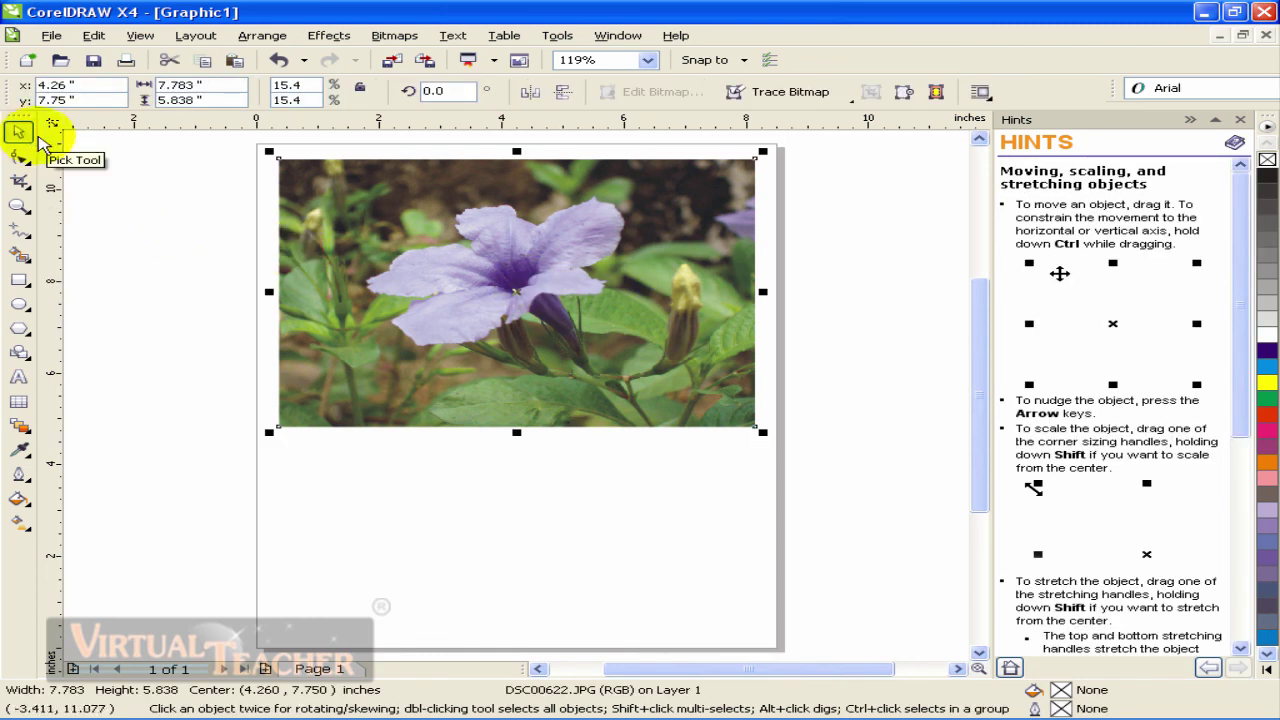
pyautogui.click(484, 268)
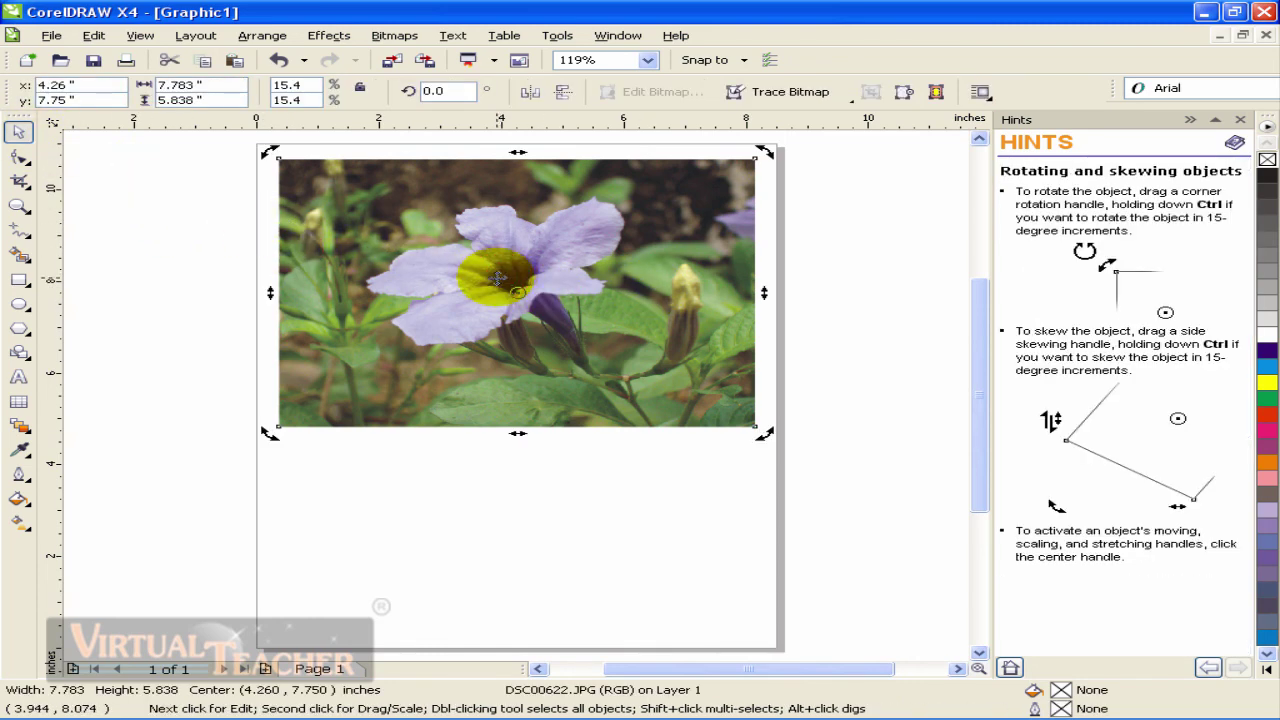
pyautogui.moveTo(482, 259); pyautogui.dragTo(462, 295)
pyautogui.moveTo(553, 294); pyautogui.dragTo(472, 250)
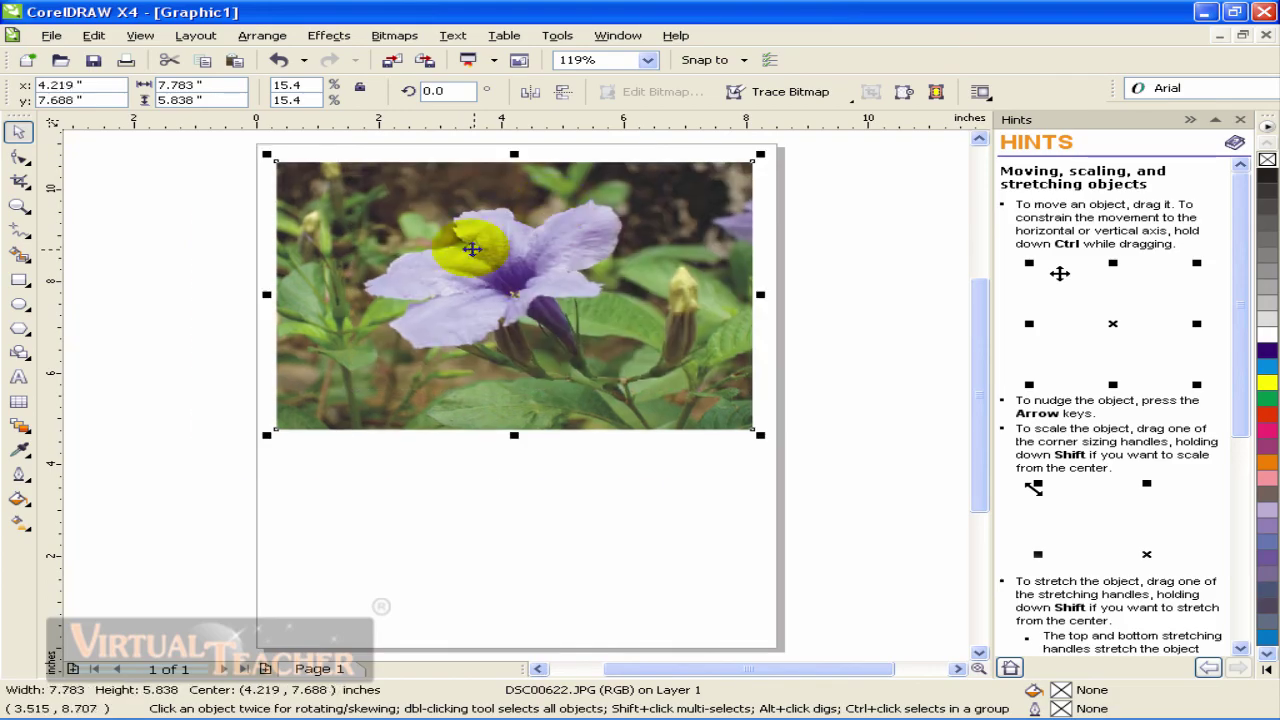